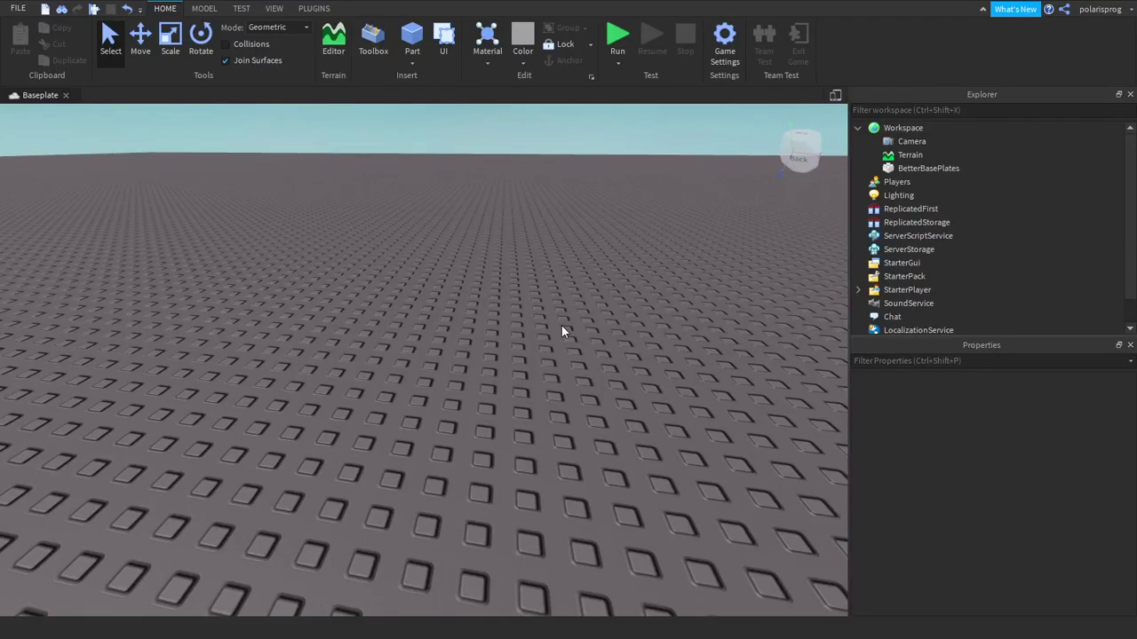
- Insert a block part onto the baseplate and rename it Portal
right_click_drag(562, 332, 554, 317)
scroll(555, 326, "up", 5)
scroll(554, 326, "down", 2)
key("w")
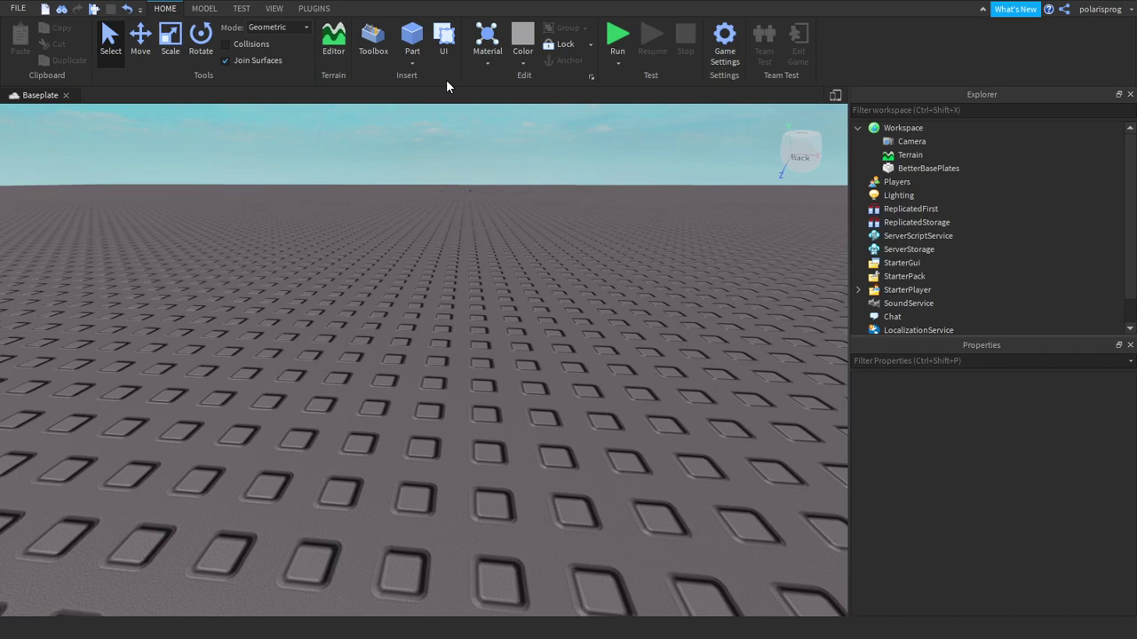
right_click_drag(451, 198, 451, 198)
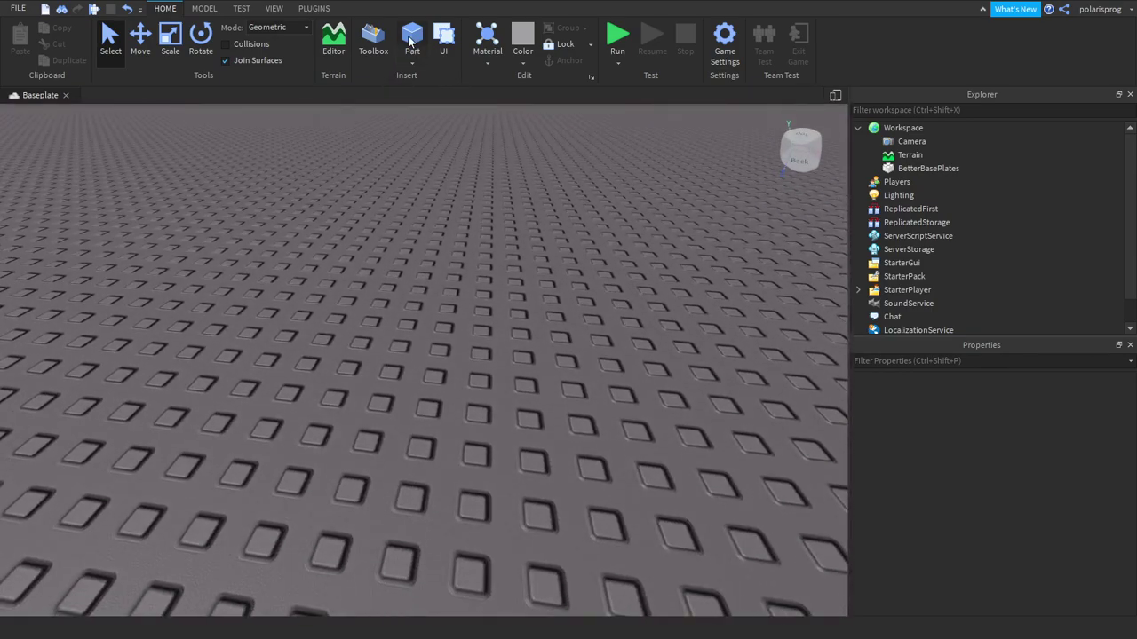
left_click(411, 40)
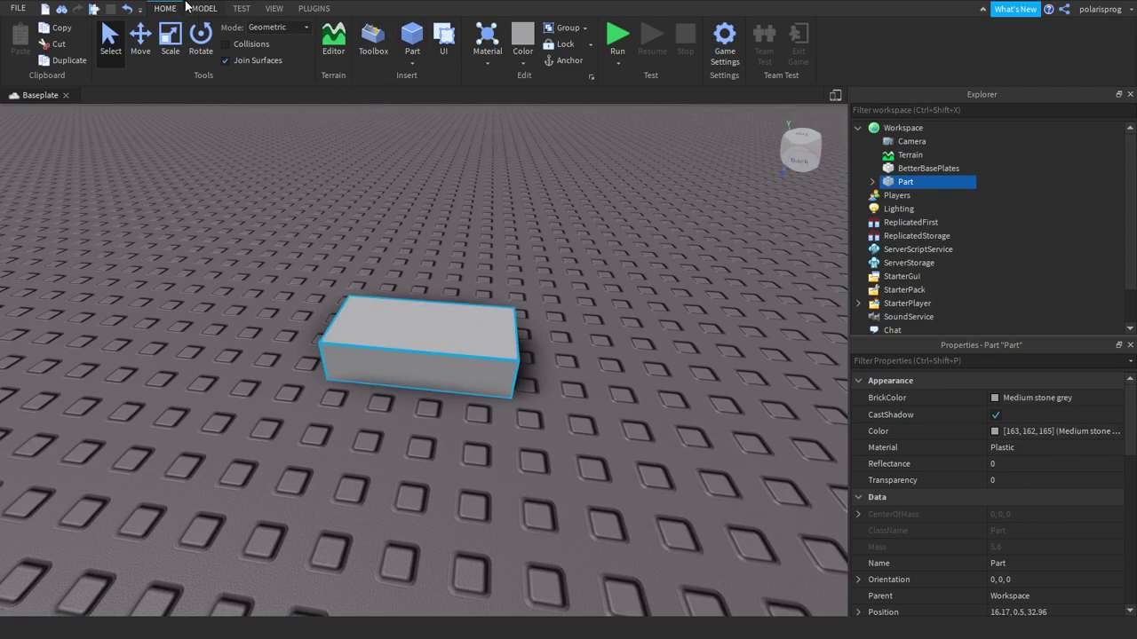
left_click(904, 187)
type("Portal")
key("Return")
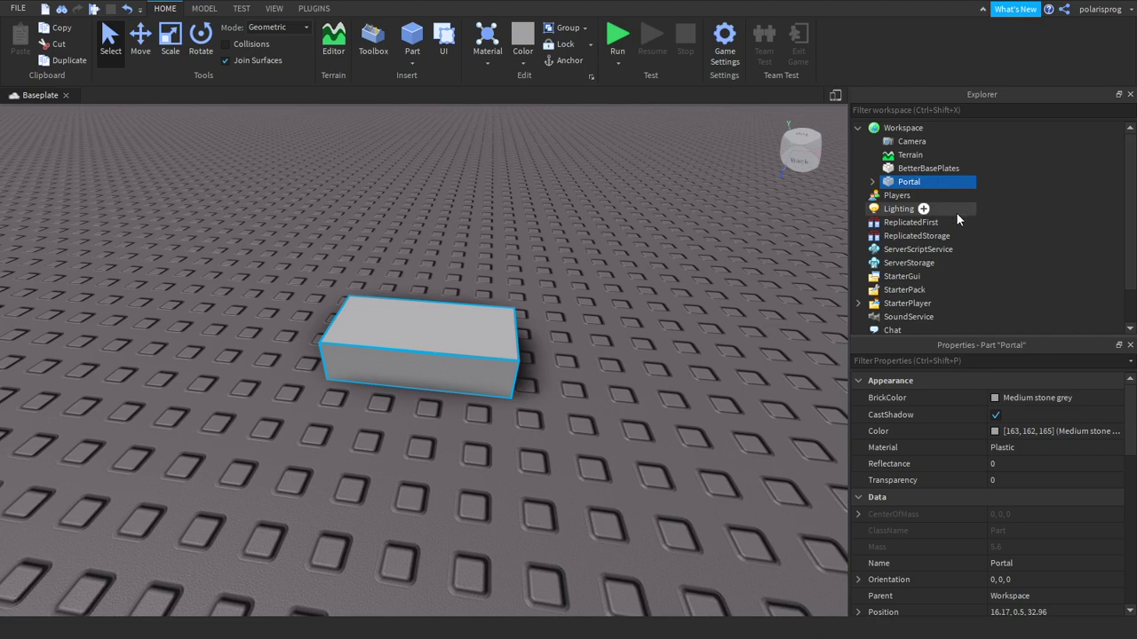
- Give the Portal part the Institutional white colour, the Neon material and a transparency of 0.3
left_click(1010, 399)
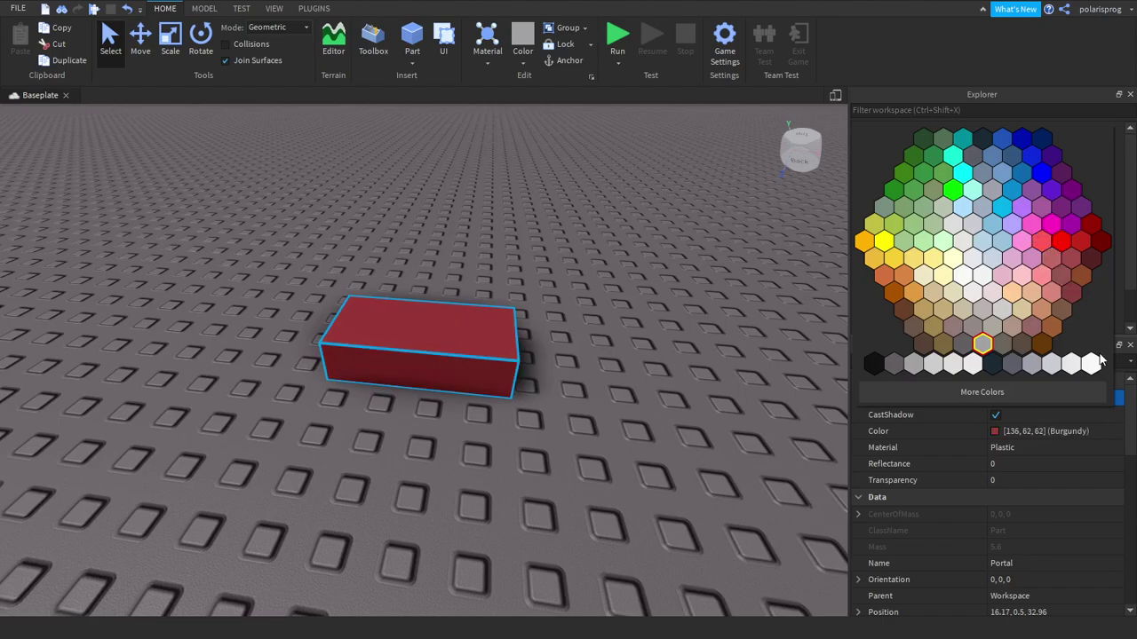
left_click(1056, 448)
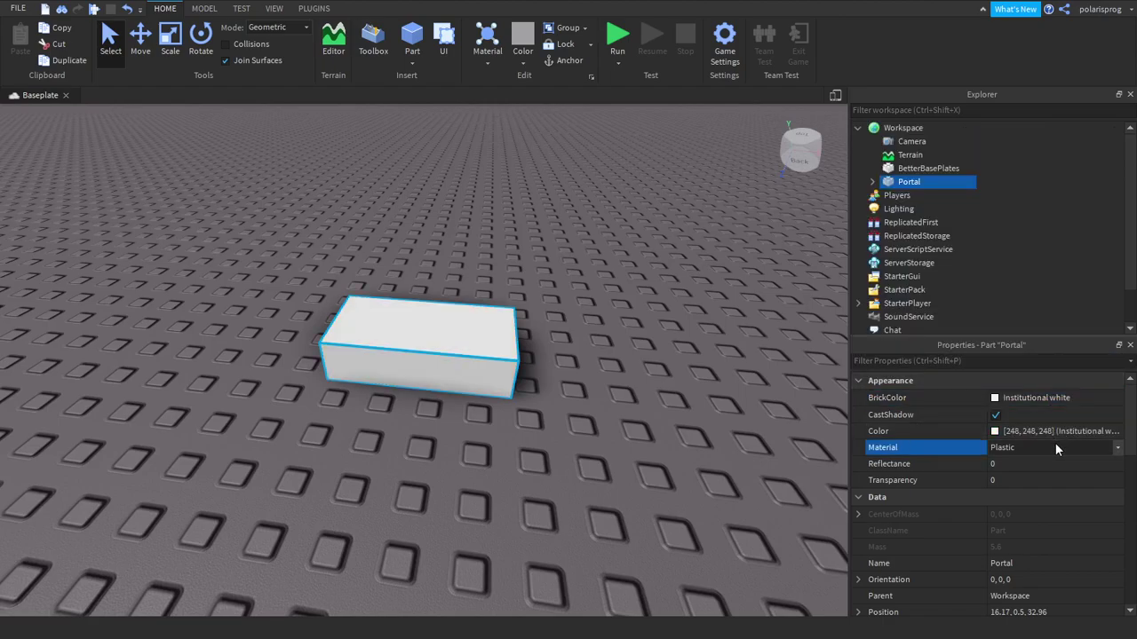
key("n")
left_click(1034, 479)
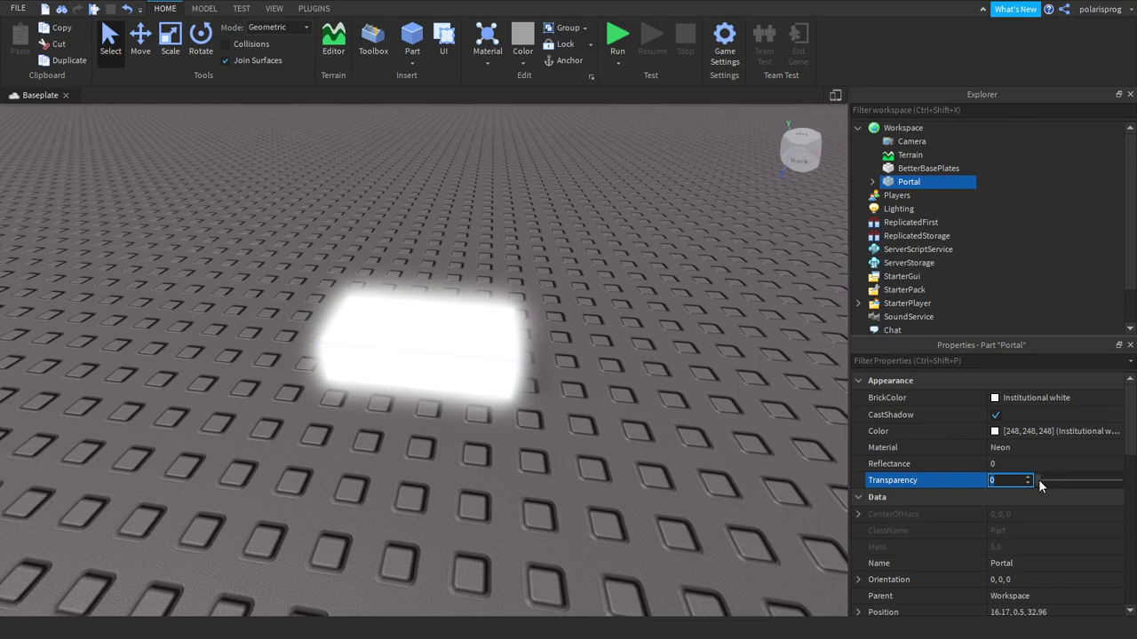
left_click_drag(1038, 480, 1059, 481)
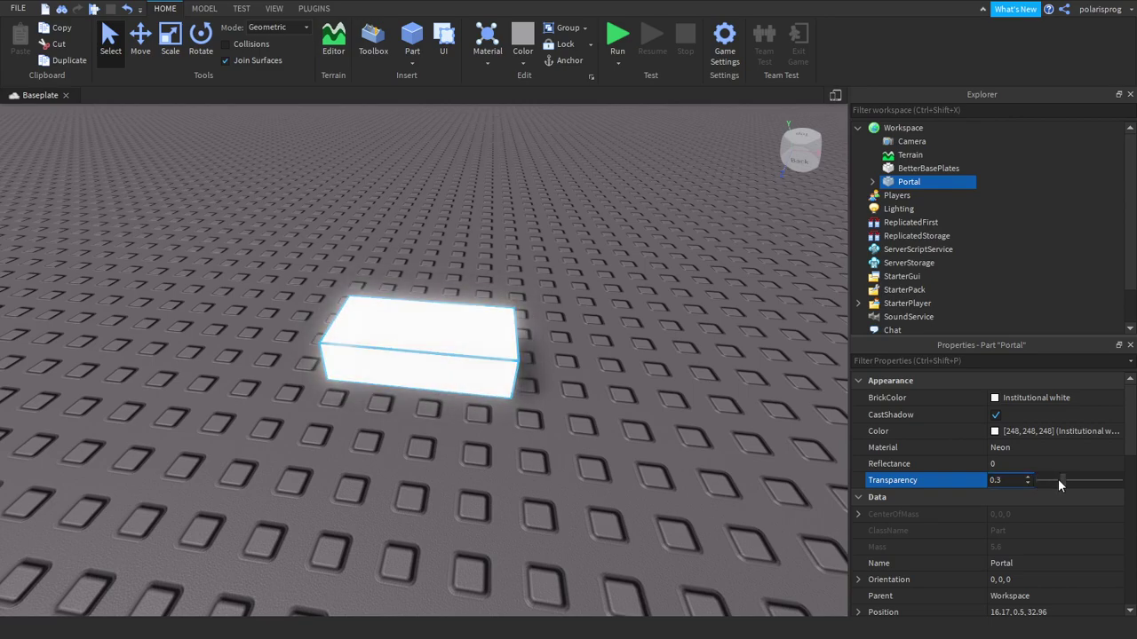
- Scale the Portal part upward and slightly wider into a tall doorway-shaped block, and anchor it
right_click_drag(311, 312, 200, 151)
key("s")
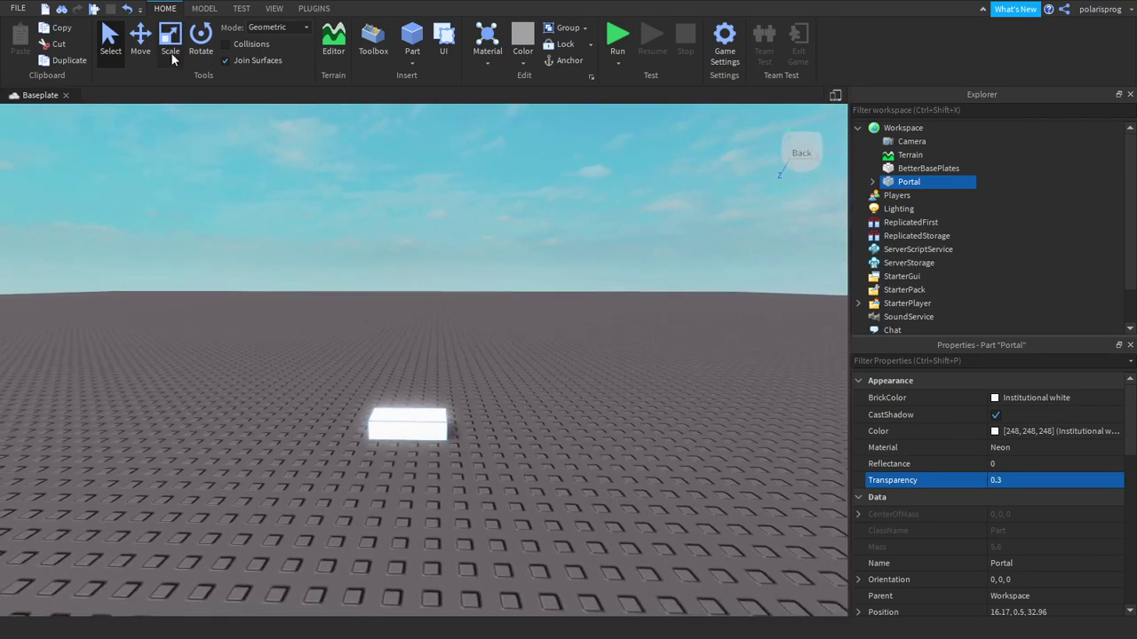
left_click(171, 57)
left_click_drag(409, 387, 441, 252)
left_click_drag(343, 360, 325, 361)
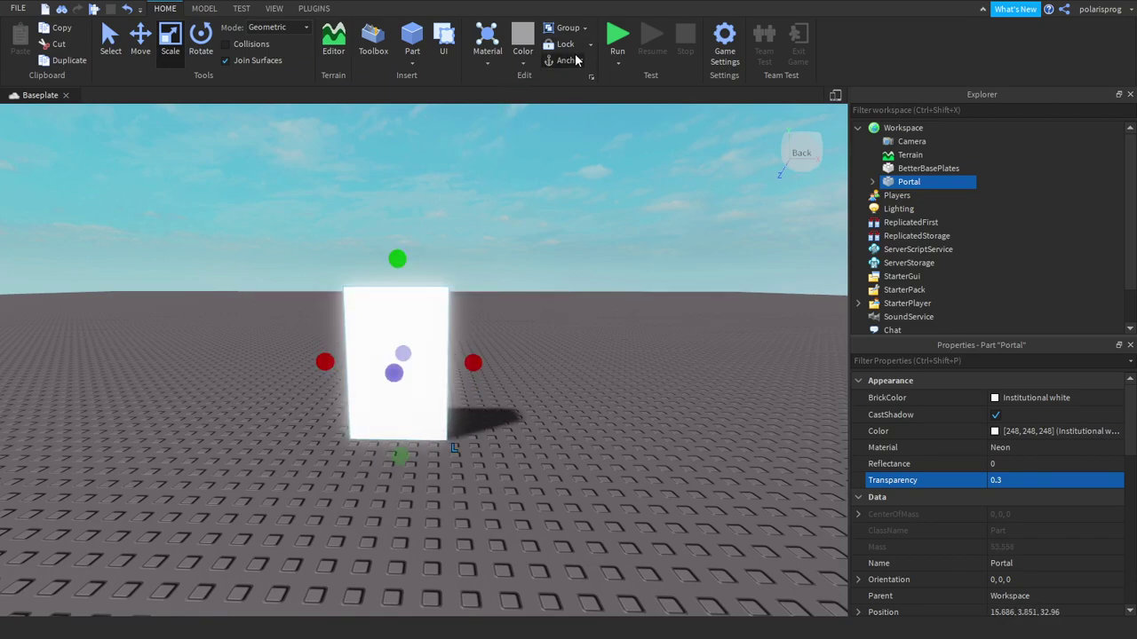
left_click(582, 201)
right_click_drag(583, 200, 829, 148)
left_click(908, 181)
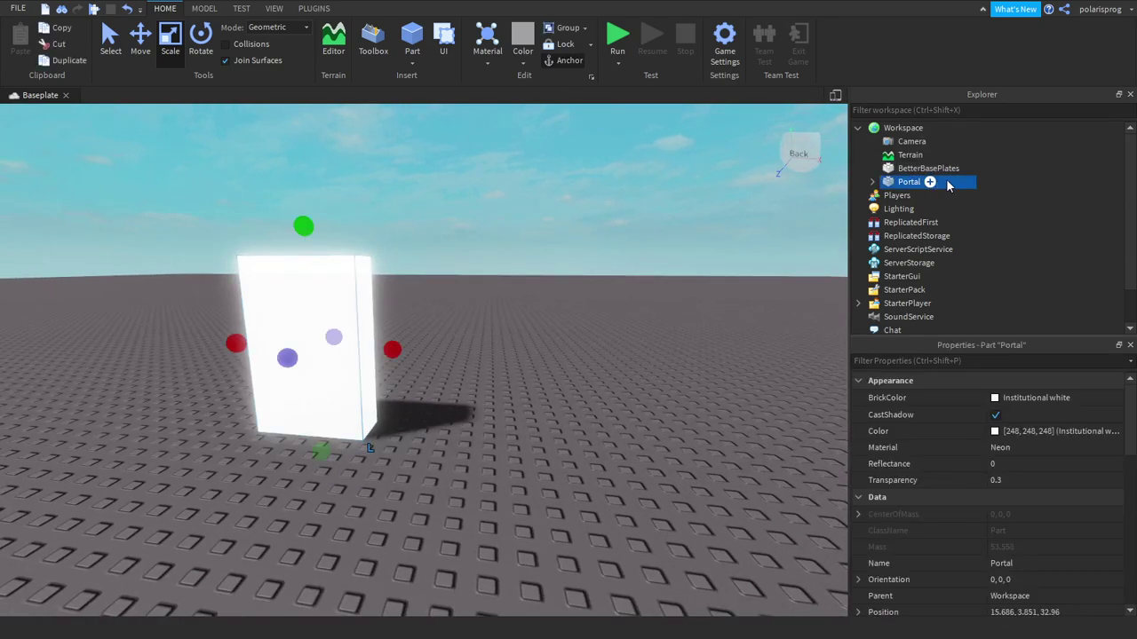
left_click(929, 182)
left_click(819, 258)
- Add a RemoteEvent to ReplicatedStorage and name it PlayTween
scroll(977, 227, "down", 1)
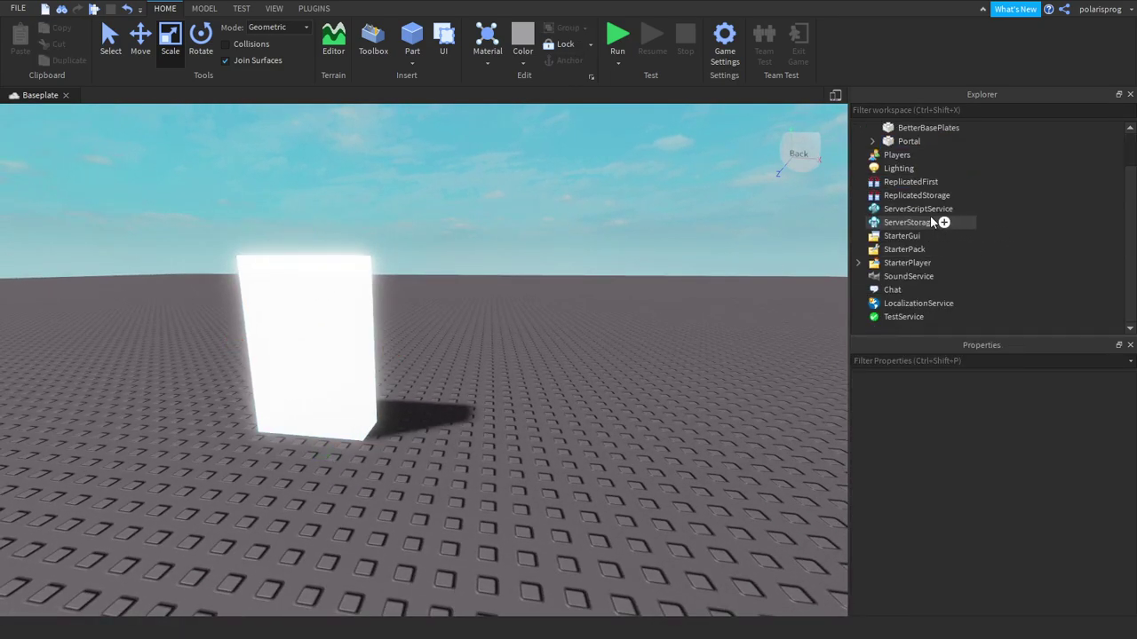
left_click(912, 197)
left_click(959, 196)
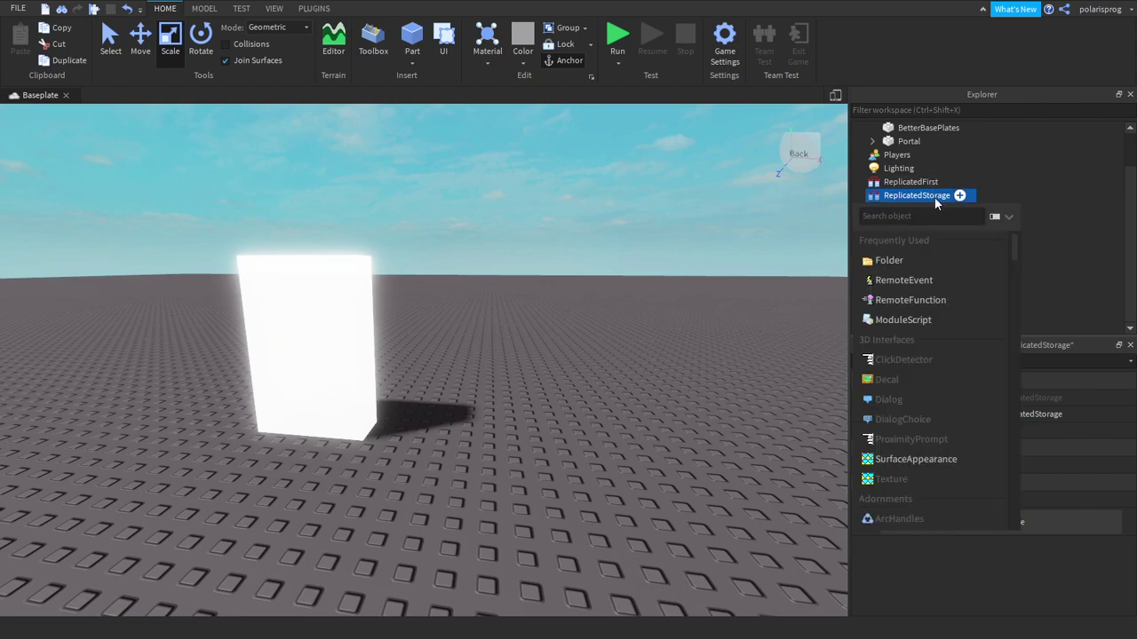
key("Escape")
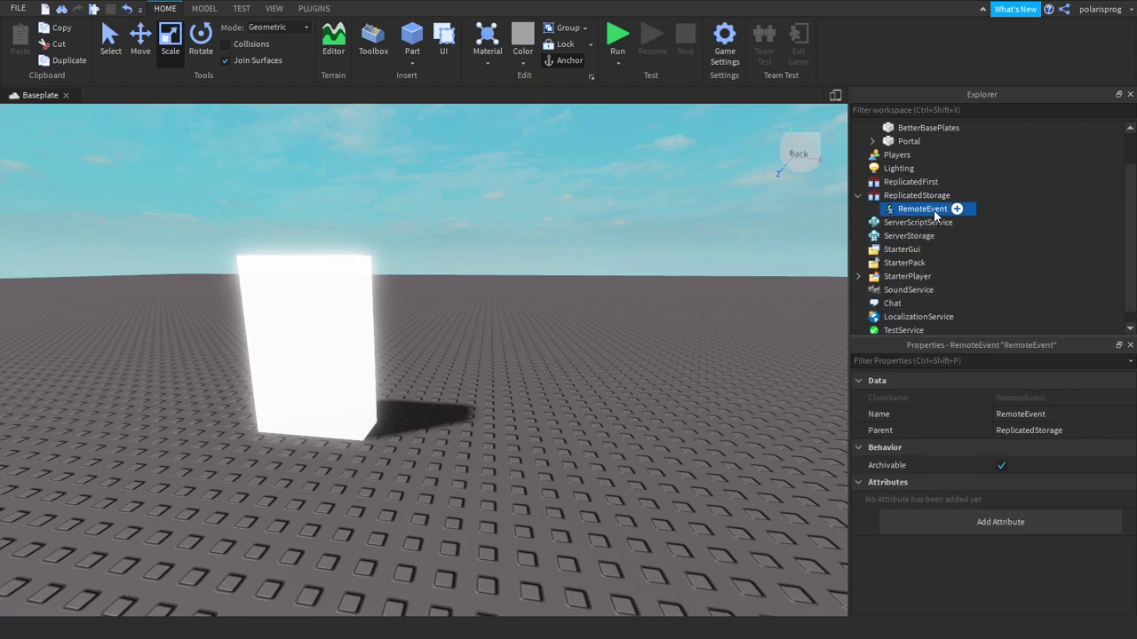
double_click(923, 208)
type("Play")
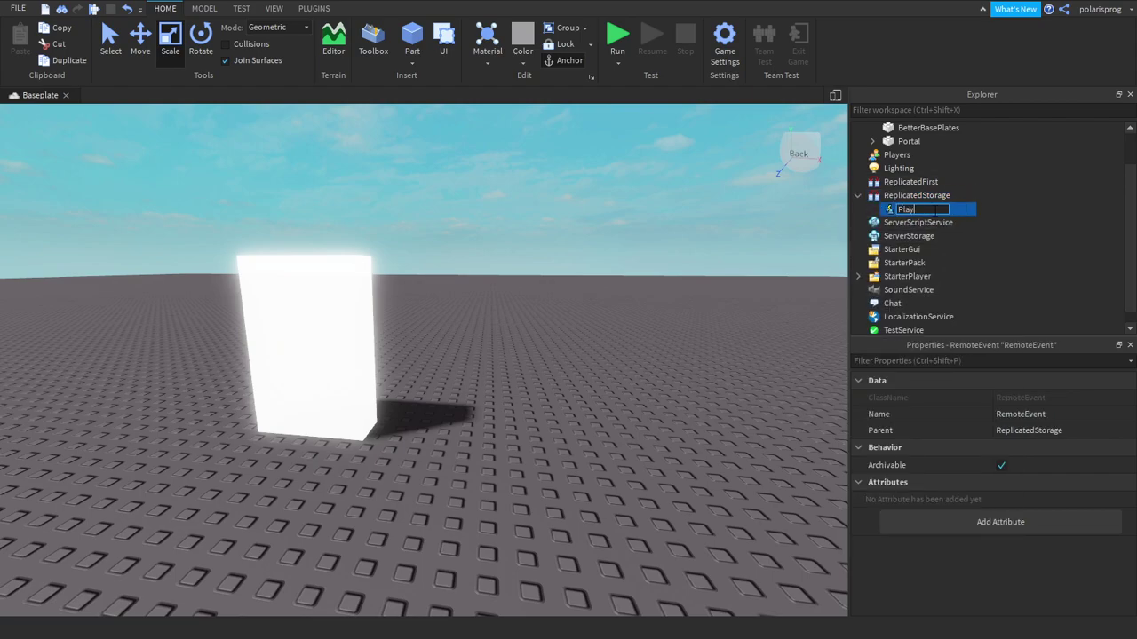
type("Tween")
key("Return")
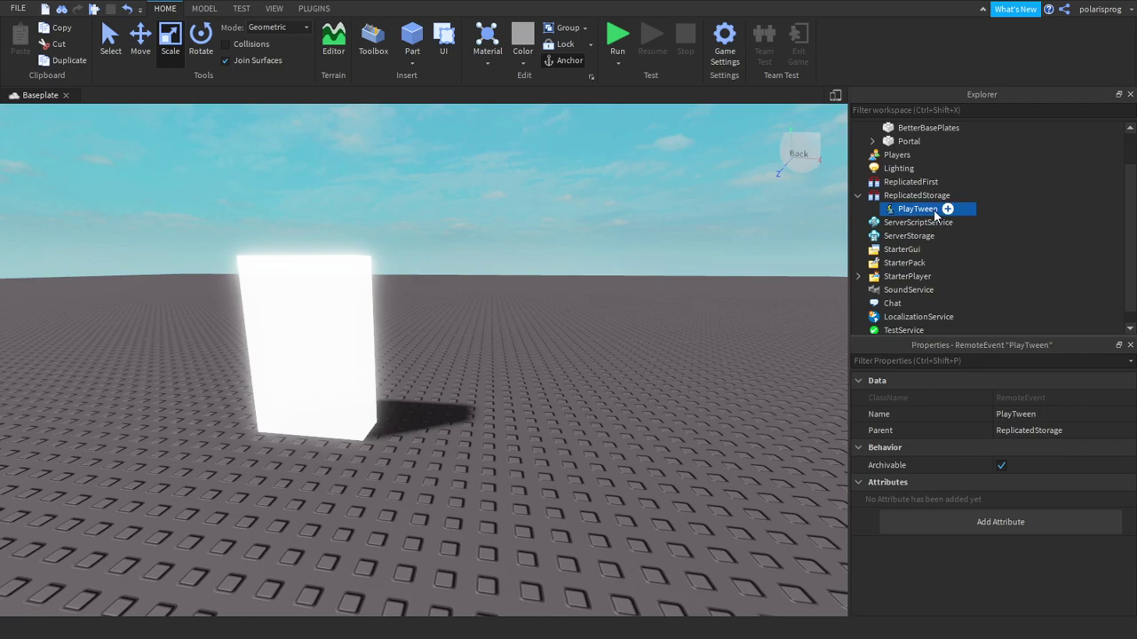
- Add a new Script inside the Portal part
scroll(1012, 165, "up", 1)
left_click(872, 182)
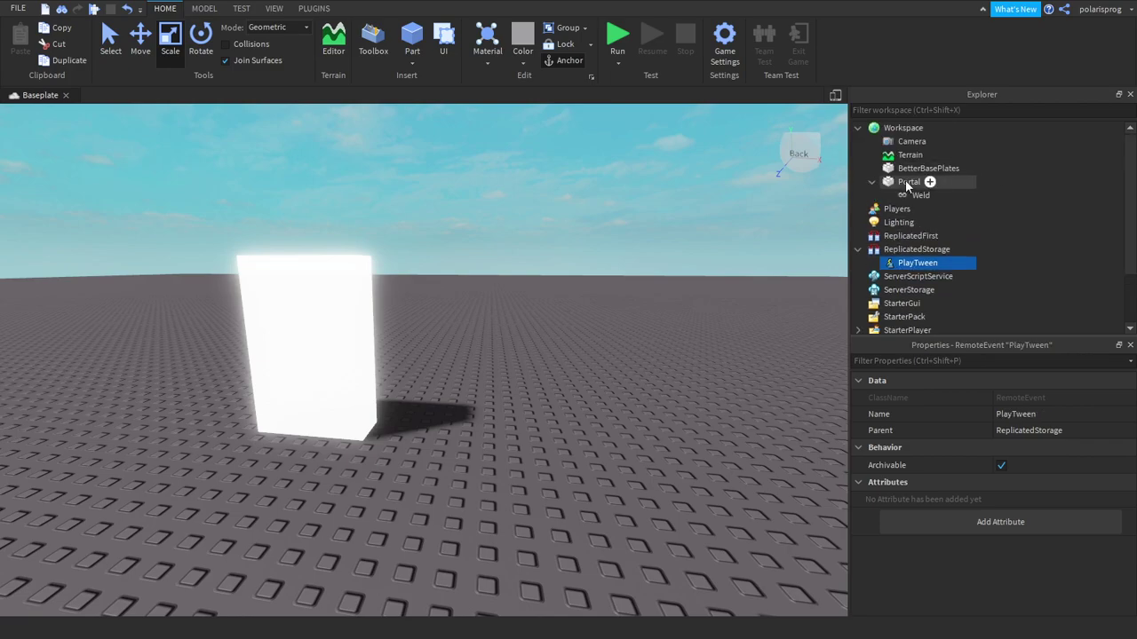
left_click(923, 182)
left_click(929, 182)
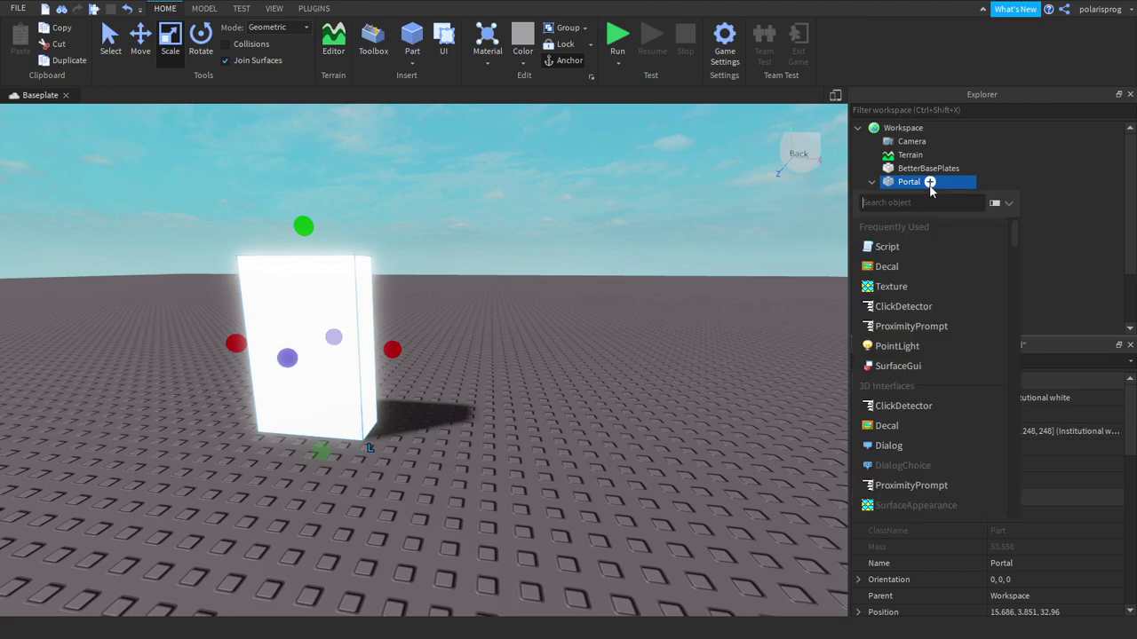
left_click(929, 249)
- Replace the script's default code with the cooldown variable line "local cd = false"
key("ctrl+a")
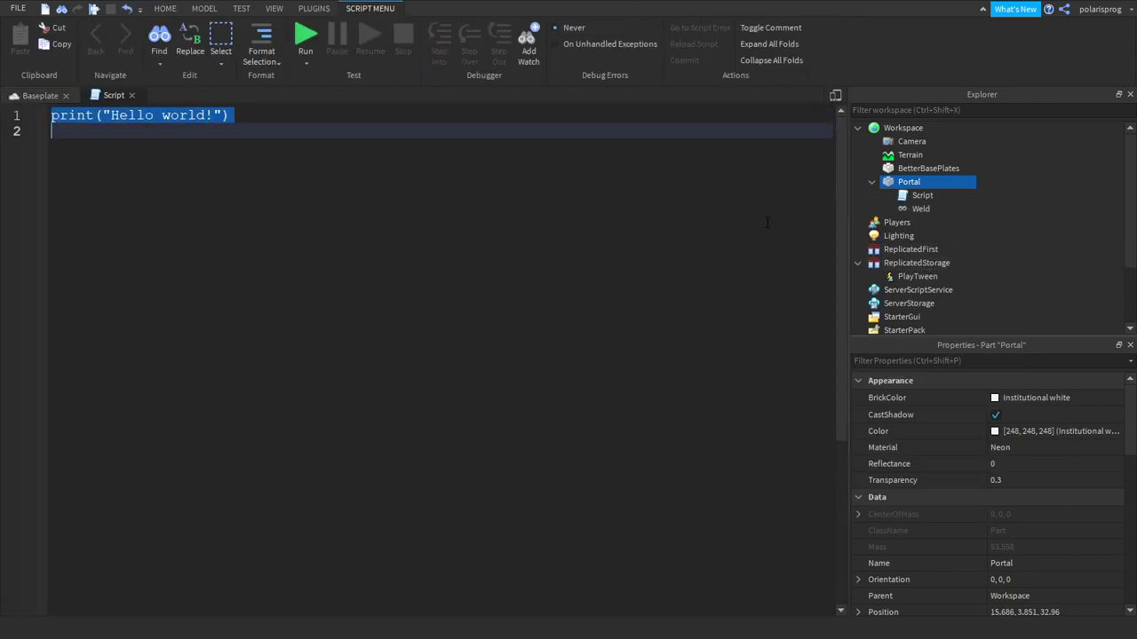
scroll(767, 222, "up", 1, "ctrl")
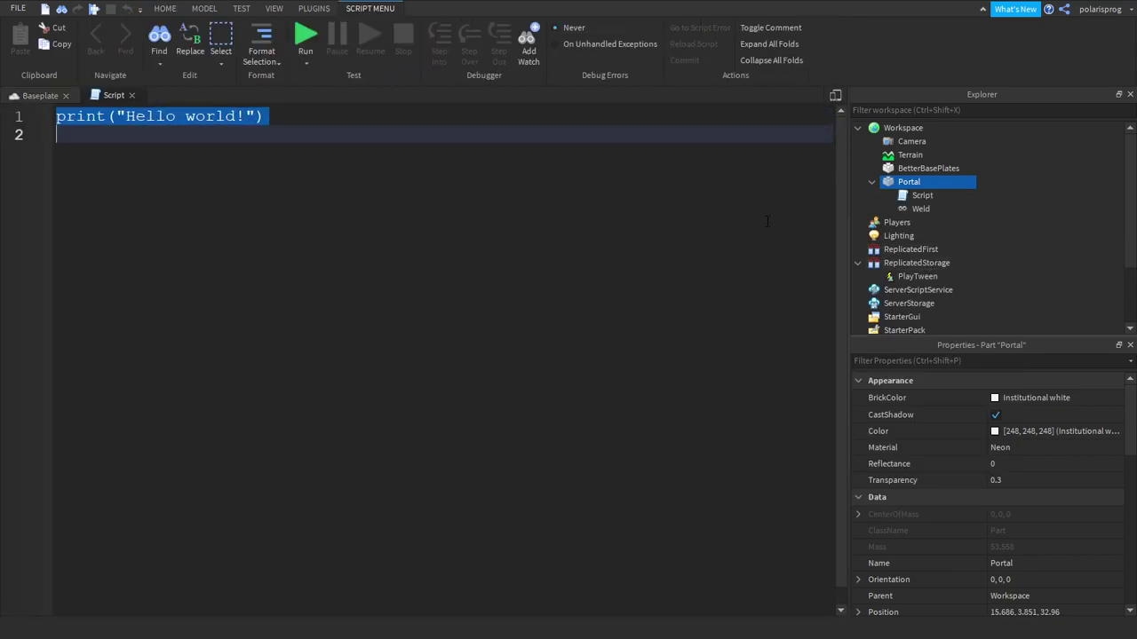
type("script.Parent")
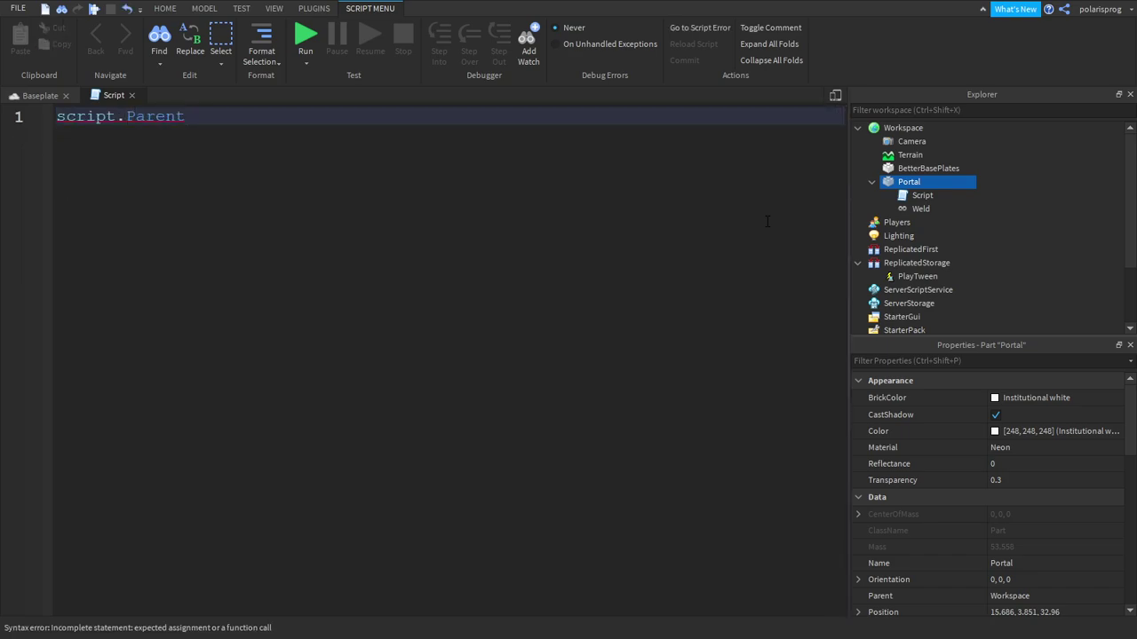
key("ctrl+a")
type("local cd ")
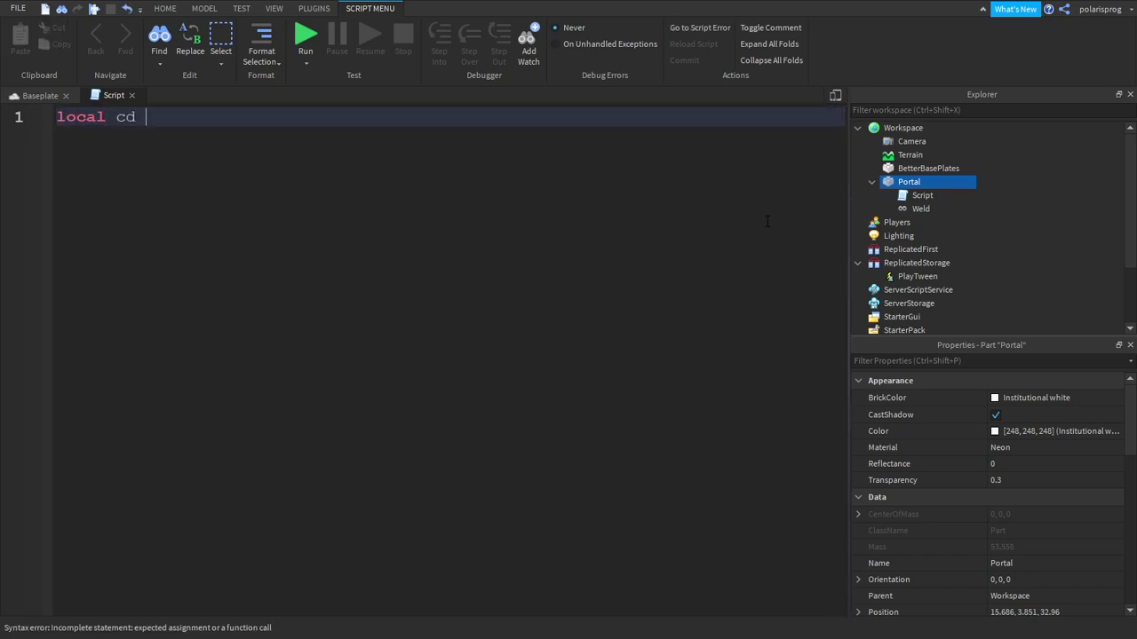
type("= false")
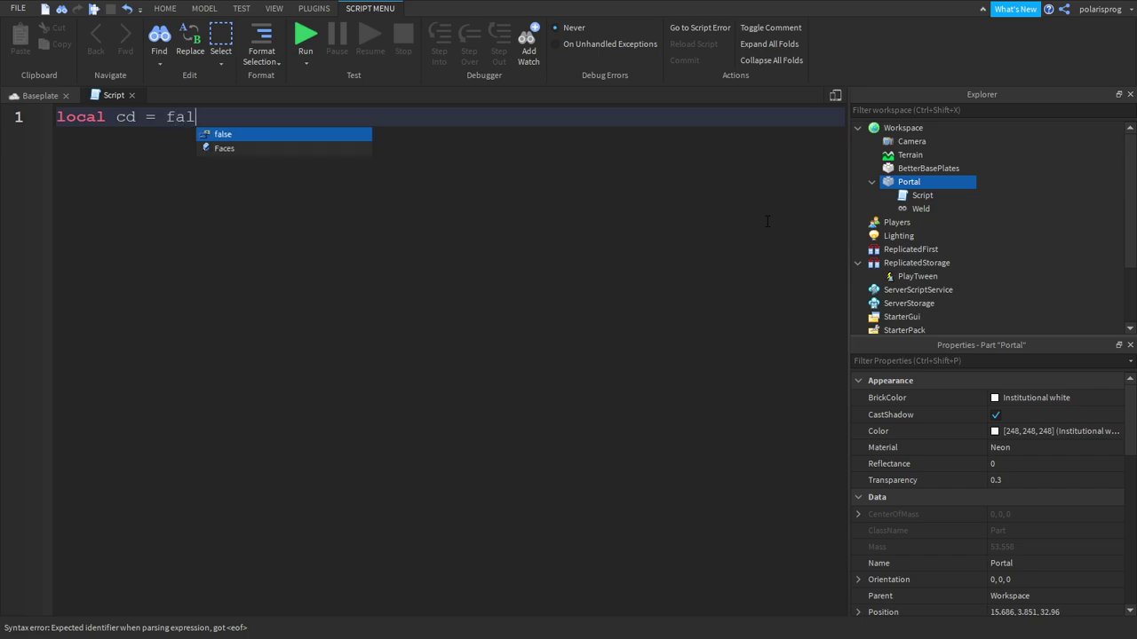
key("Return")
- Below the variable, add an event handler block "script.Parent.Touched:Connect(function(hit)" with its closing "end)"
key("Return")
type("script.Parent.T")
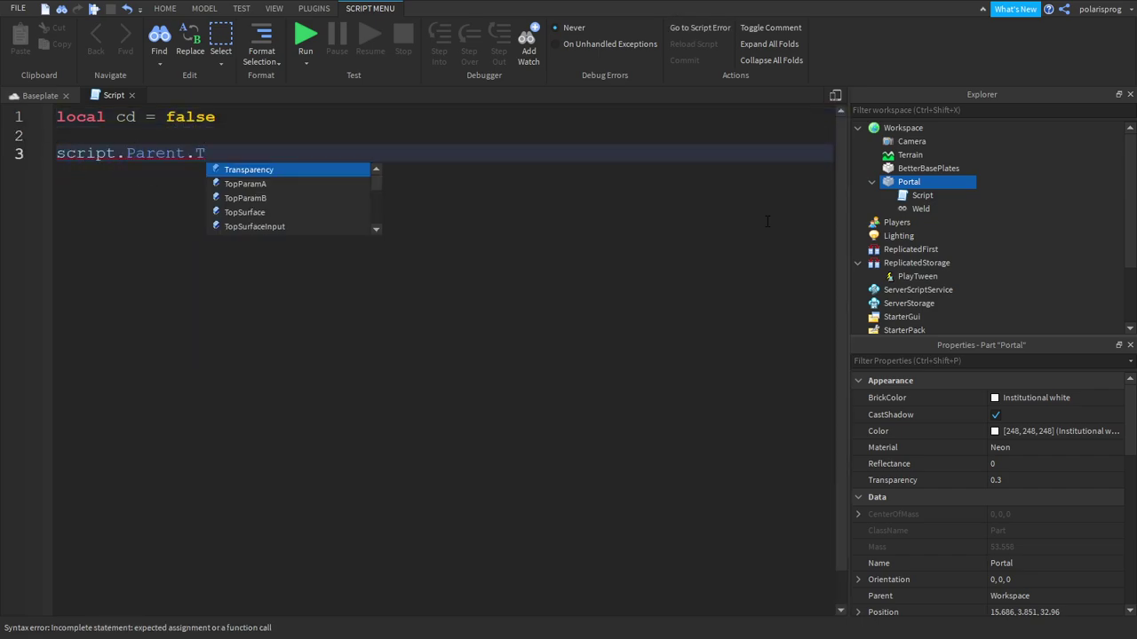
type("ou")
key("Tab")
type(":Connect(")
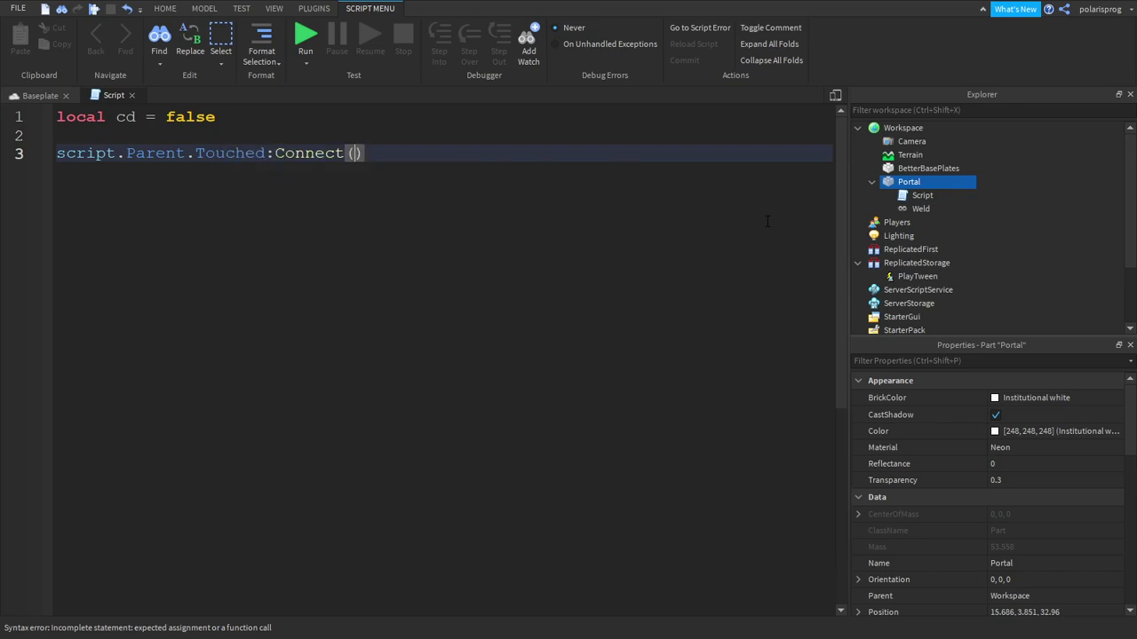
type("function(hity")
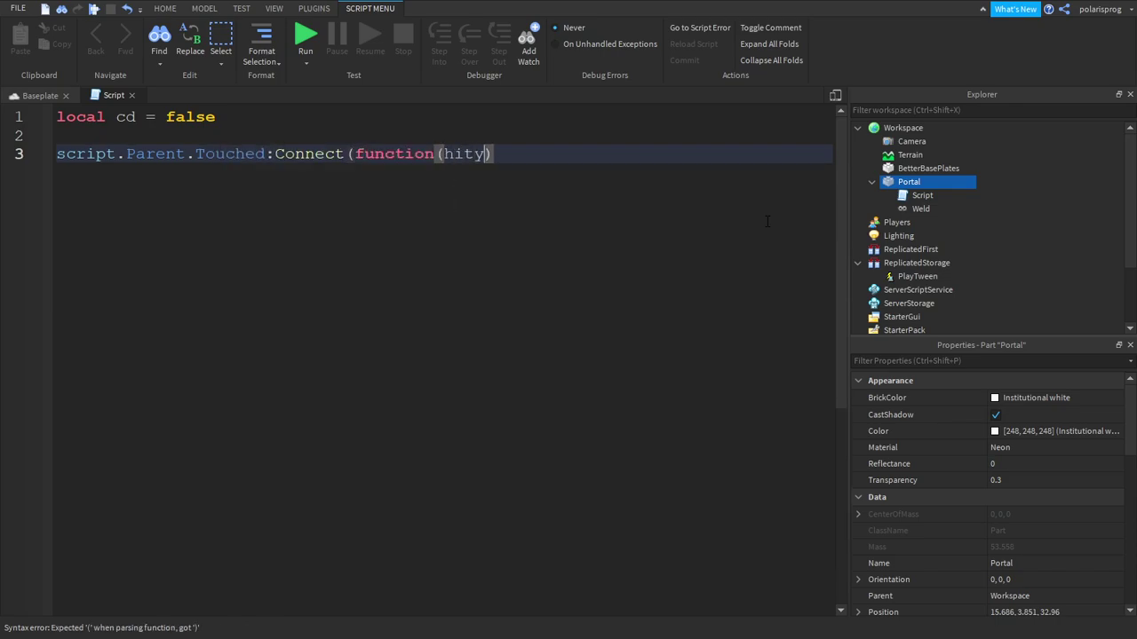
key("BackSpace")
key("Return")
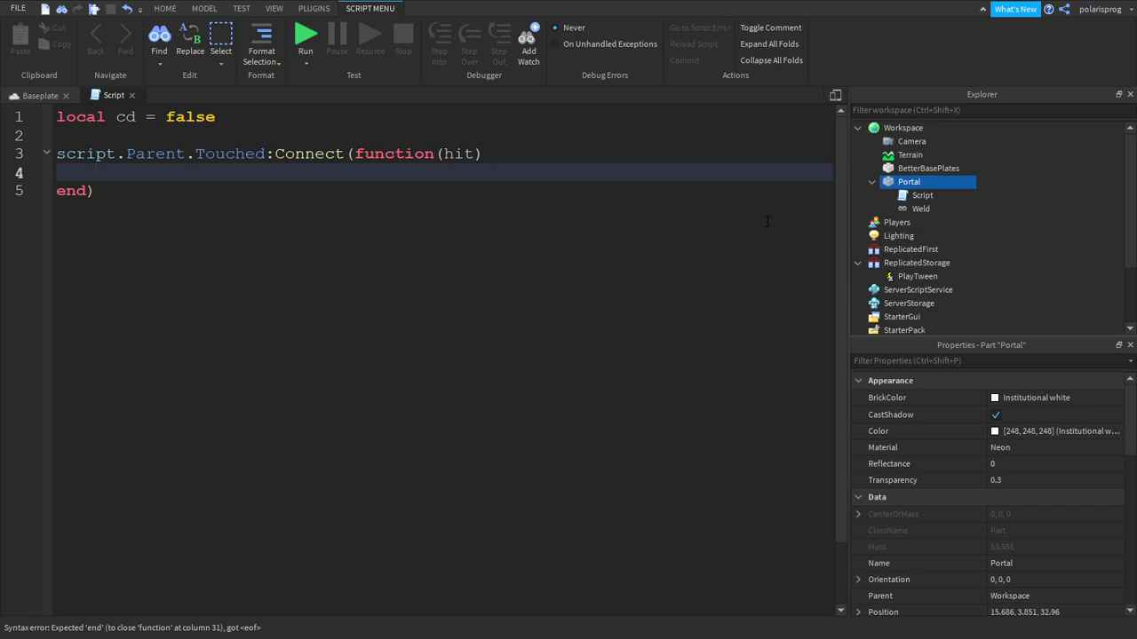
- Inside the Touched handler, add the condition block "if hit.Parent:FindFirstChild('Humanoid') then"
type("if")
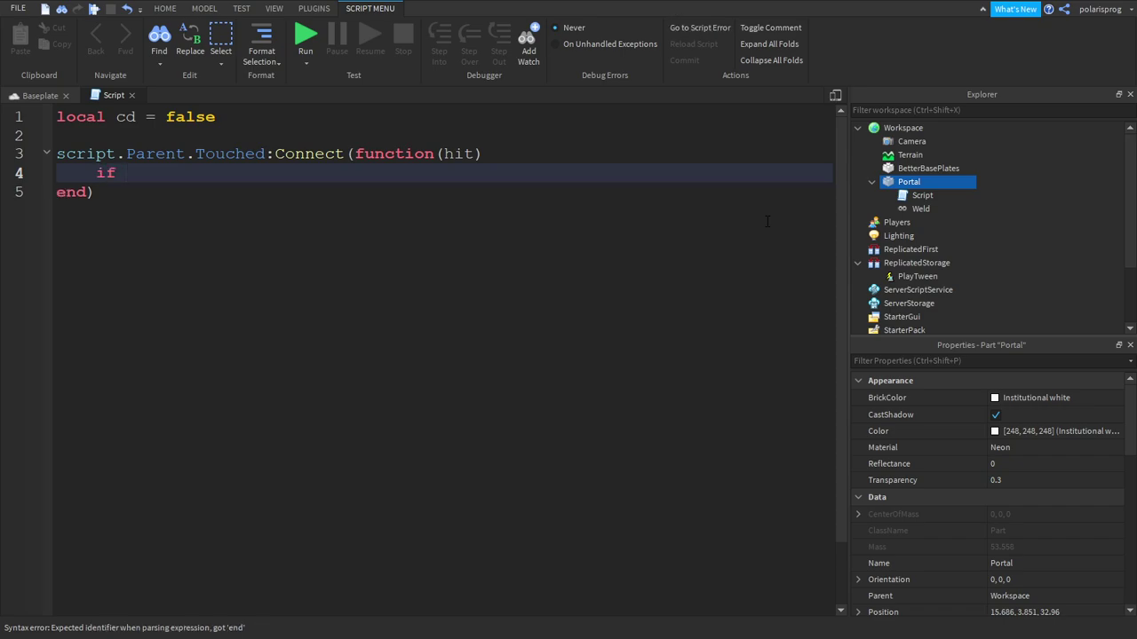
type(" hit.Parent:FindFirstC")
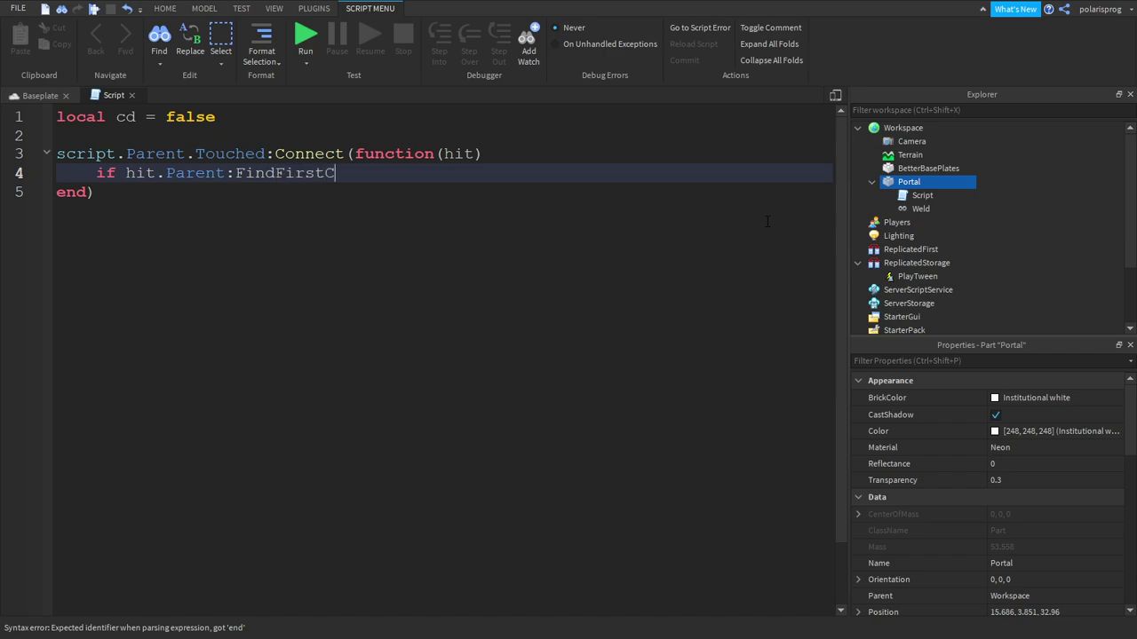
type("hild('Human")
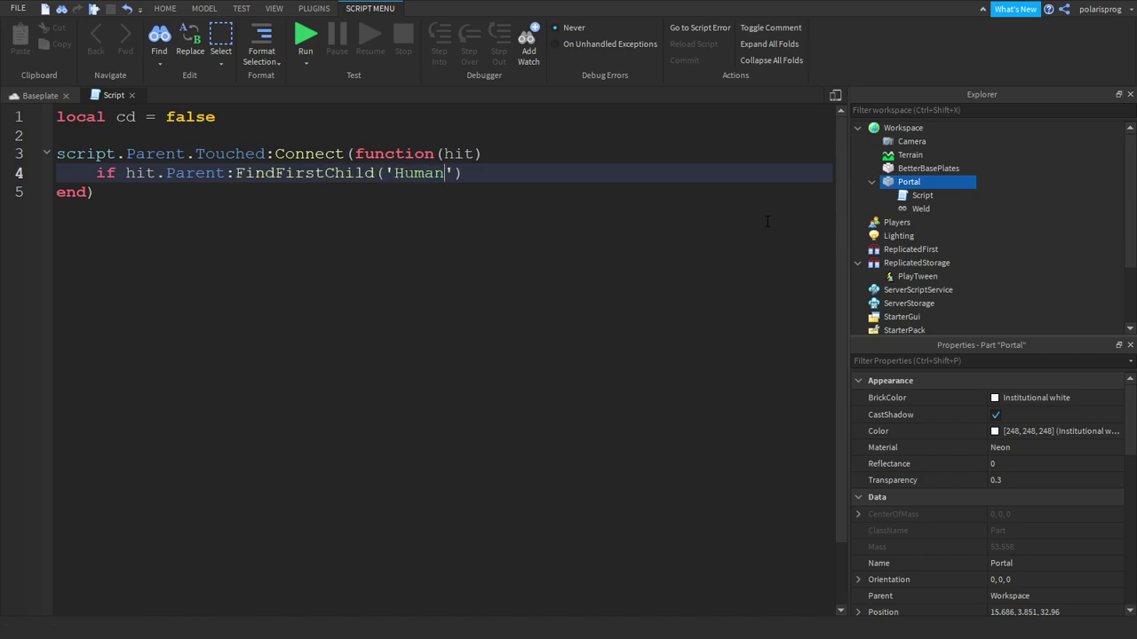
type("oid")
key("End")
type("the")
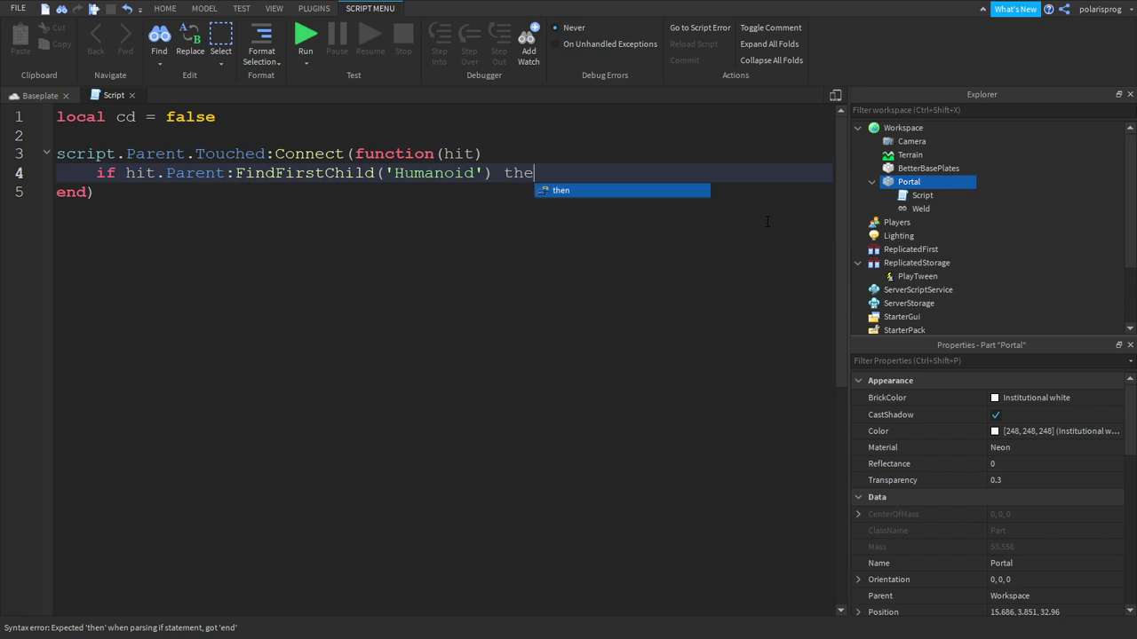
type("n")
key("Return")
- Inside the Humanoid check, declare the variable line "local character = hit.Parent"
type("local ")
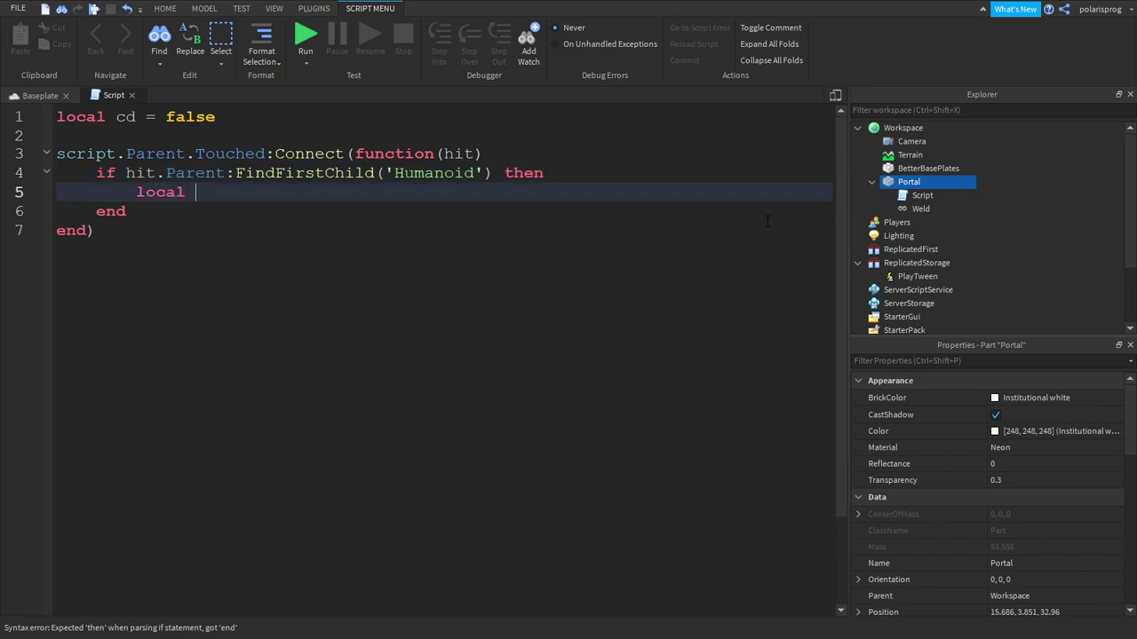
type("c")
type("laye")
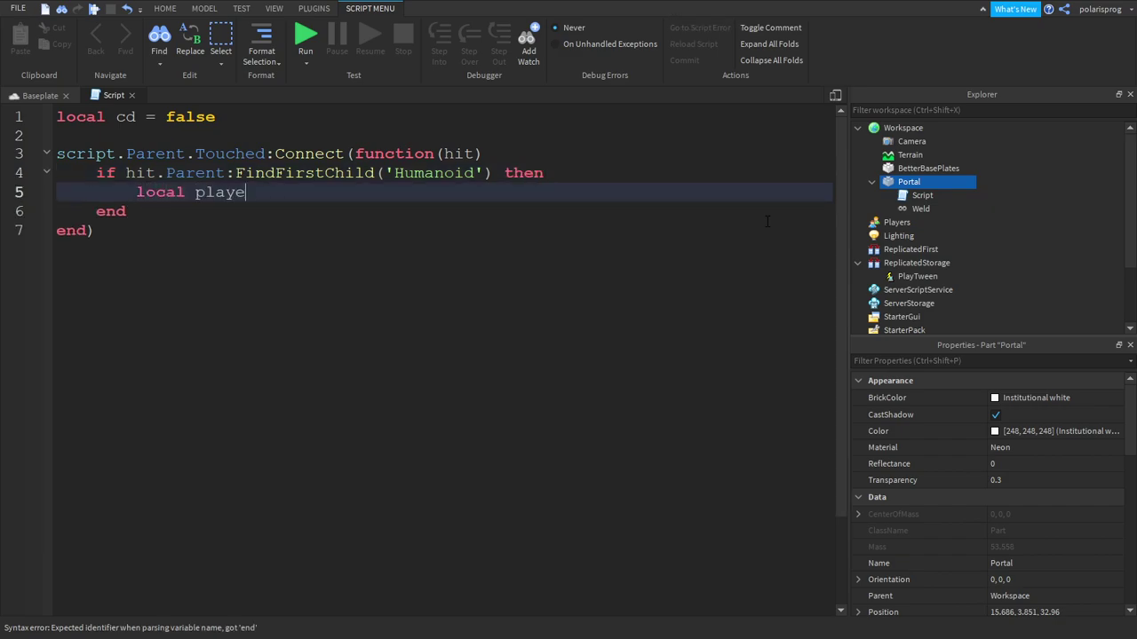
key("BackSpace")
key("BackSpace")
key("BackSpace")
key("BackSpace")
type("cha")
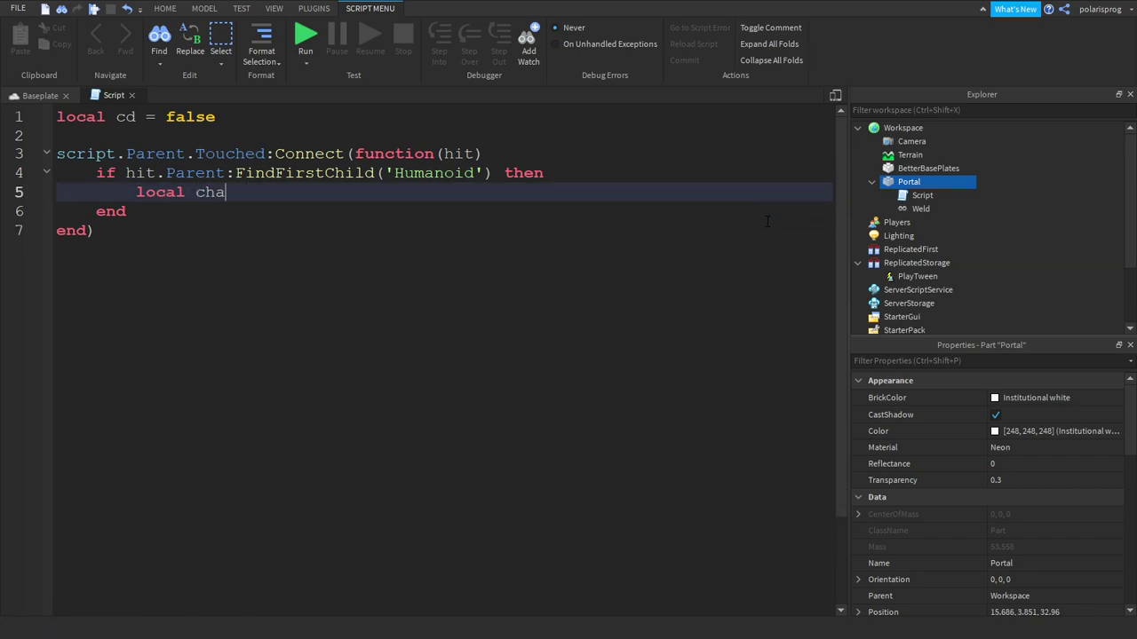
type("racter = hit.Paren")
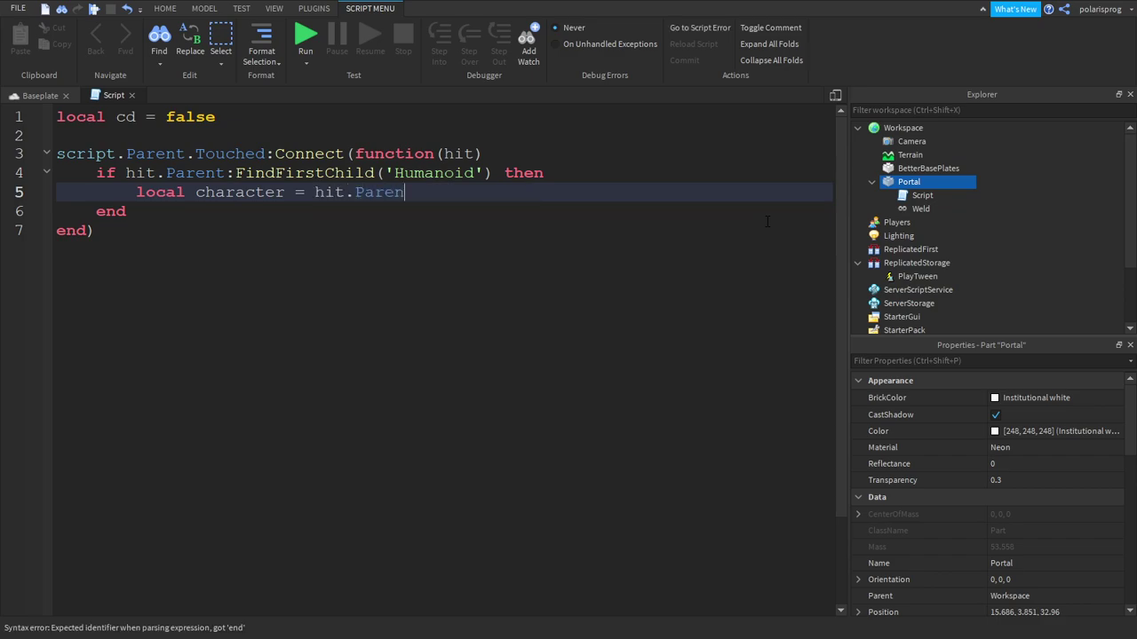
type("t")
- On a new line below, begin the teleport assignment "character.HumanoidRootPart.CFrame = workspace."
key("Return")
type("ch")
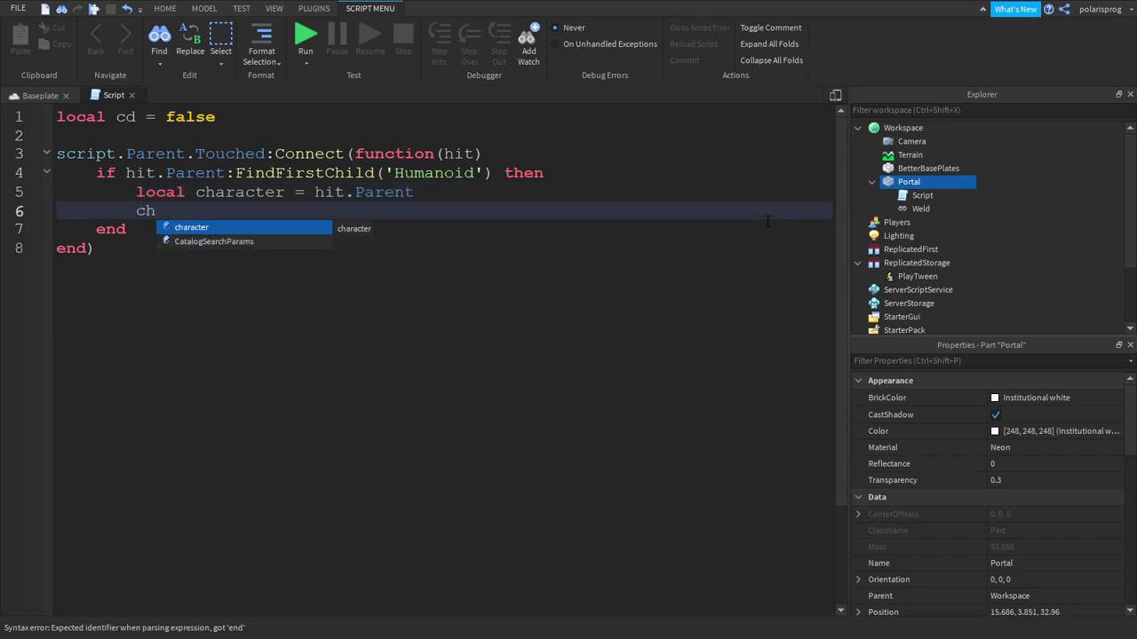
type("aracter.Human")
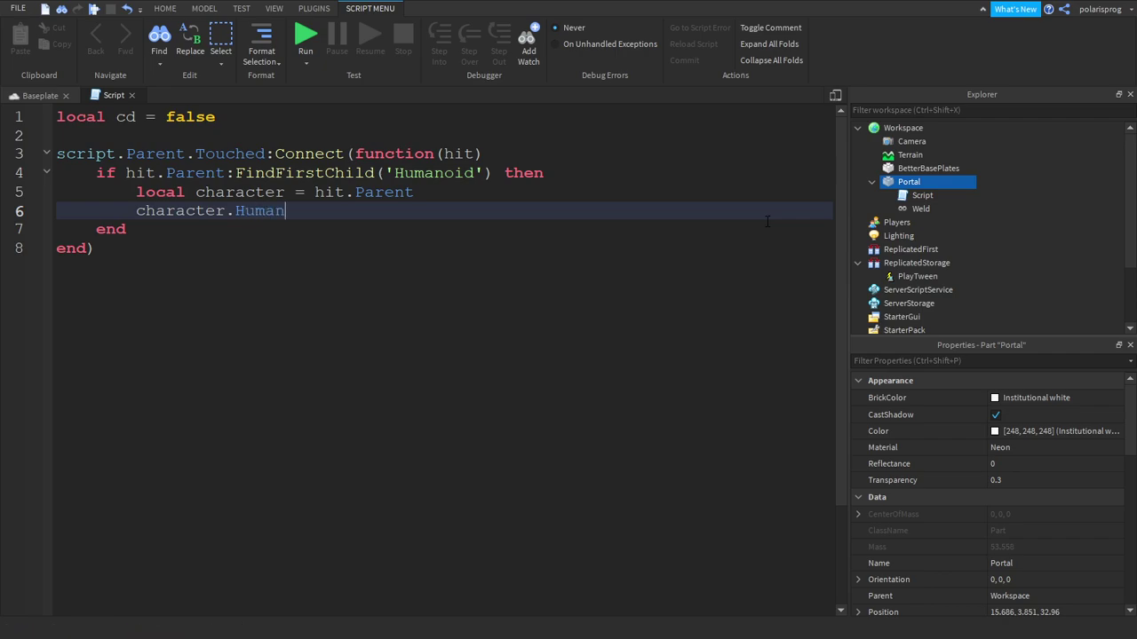
type("oidRootPart.CFr")
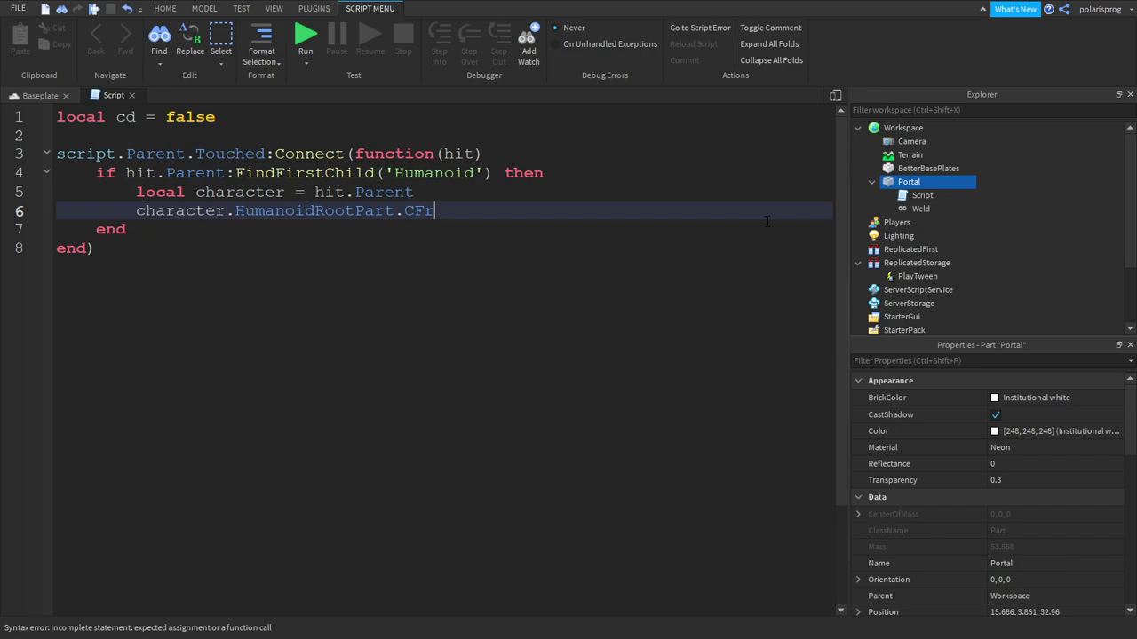
type("ame = workspace.")
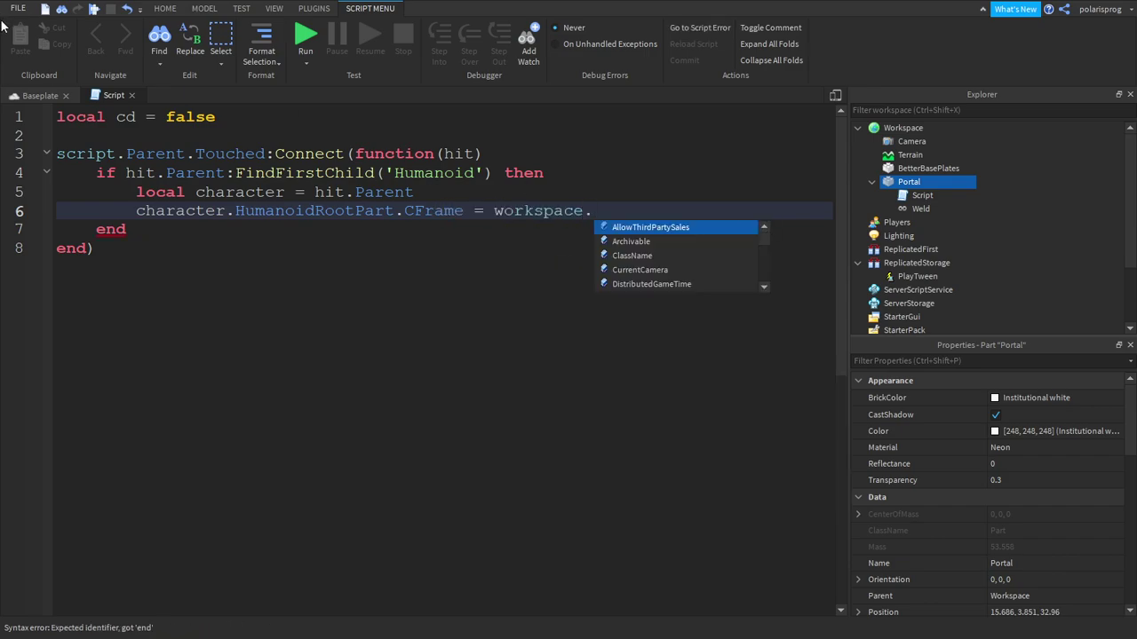
- Return to the 3D view and insert a new block part on an empty area of the baseplate
left_click(24, 94)
key("q")
key("a")
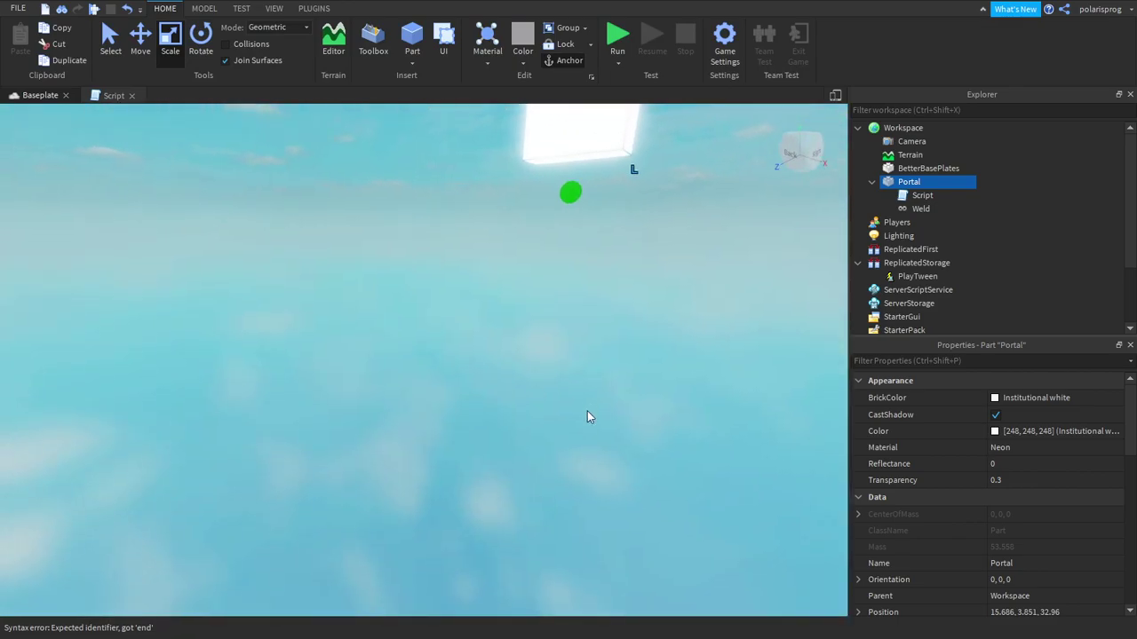
key("e")
key("s")
right_click_drag(587, 411, 573, 406)
left_click(513, 208)
right_click_drag(513, 208, 513, 214)
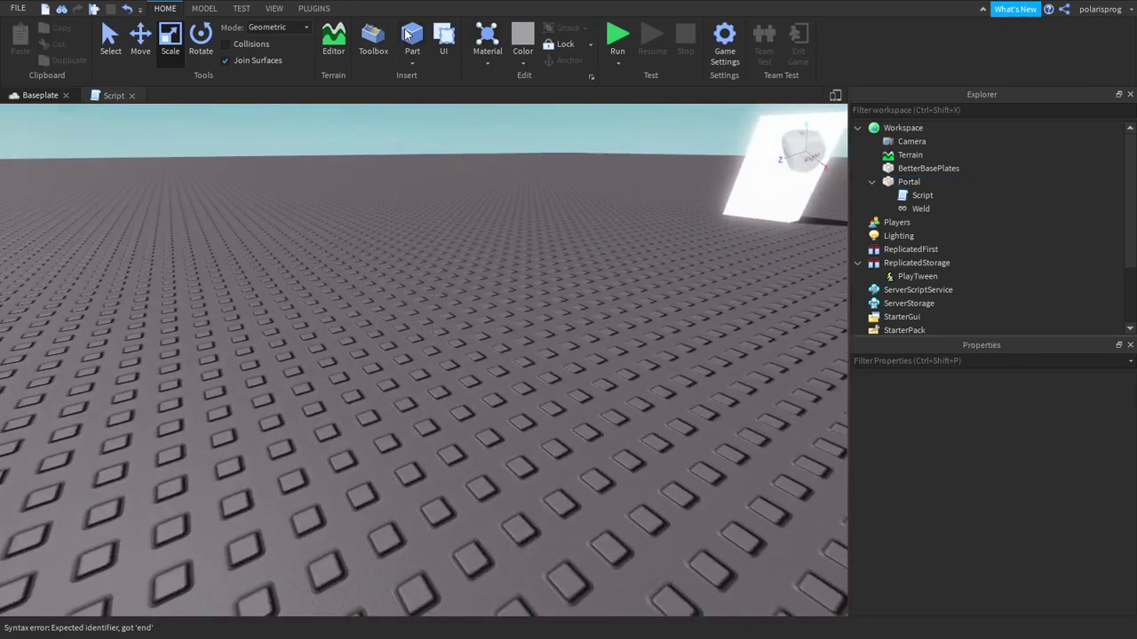
left_click(412, 35)
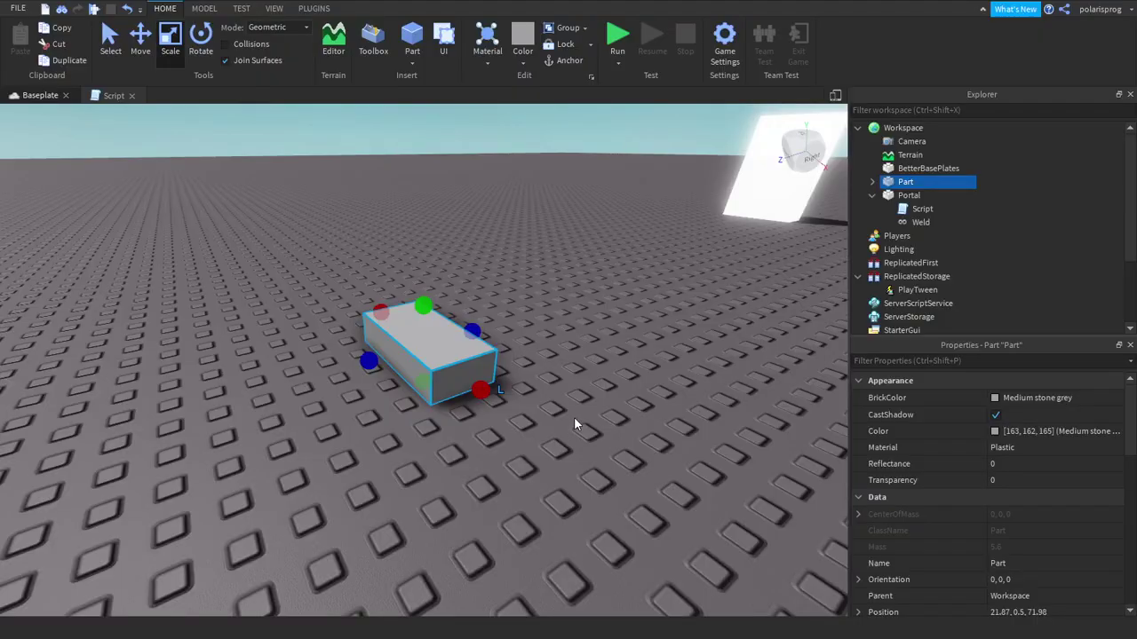
- Move the new part farther from the portal and raise it above the baseplate to a Y position of about 3.3
left_click_drag(457, 350, 302, 341)
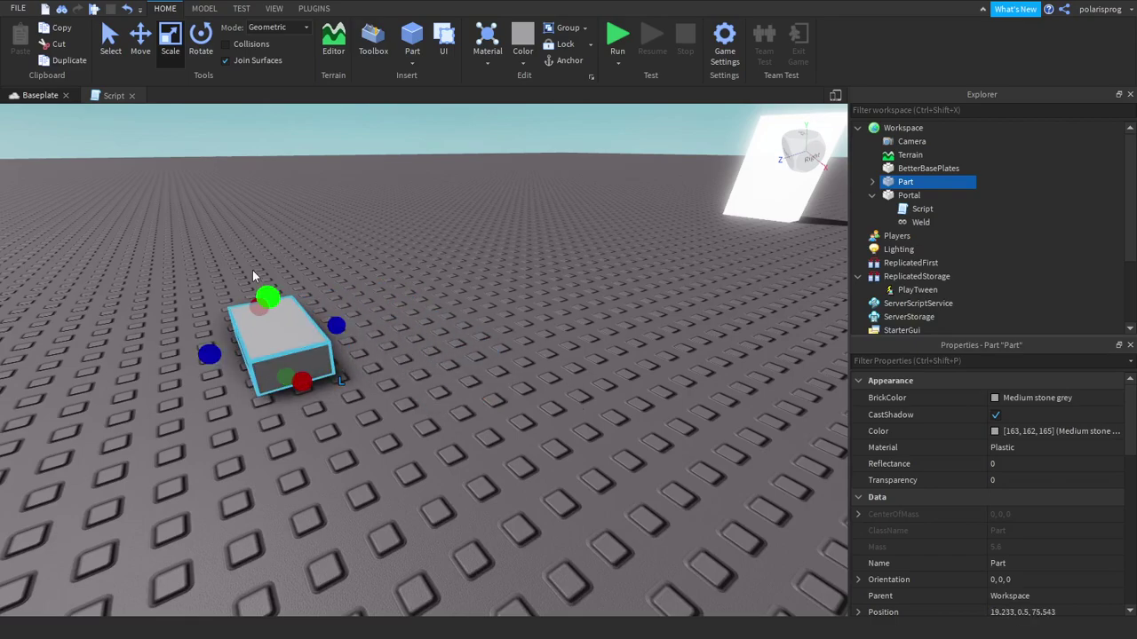
left_click(143, 40)
left_click_drag(221, 224, 227, 111)
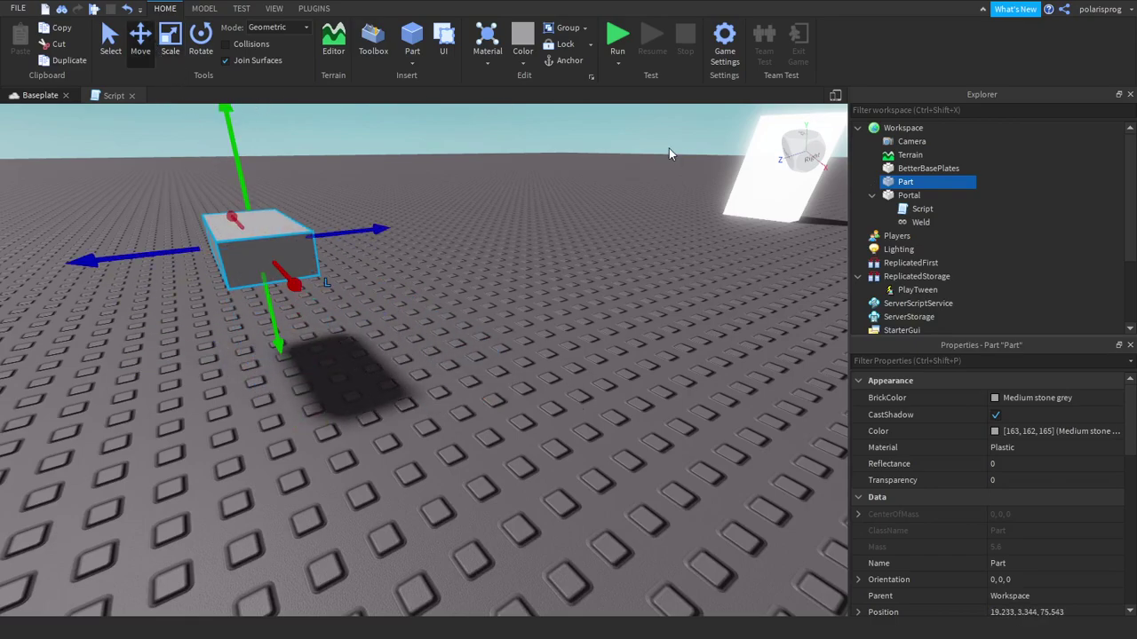
- Set the new part's Transparency to 1
left_click(983, 367)
type("tr")
left_click(1008, 403)
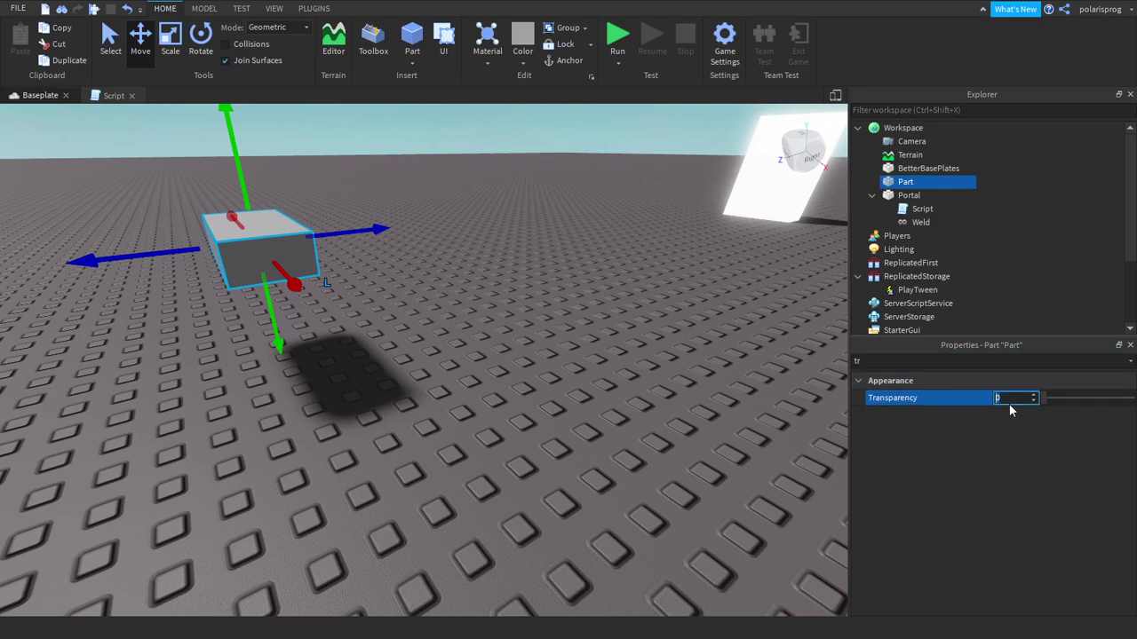
type("1")
key("Return")
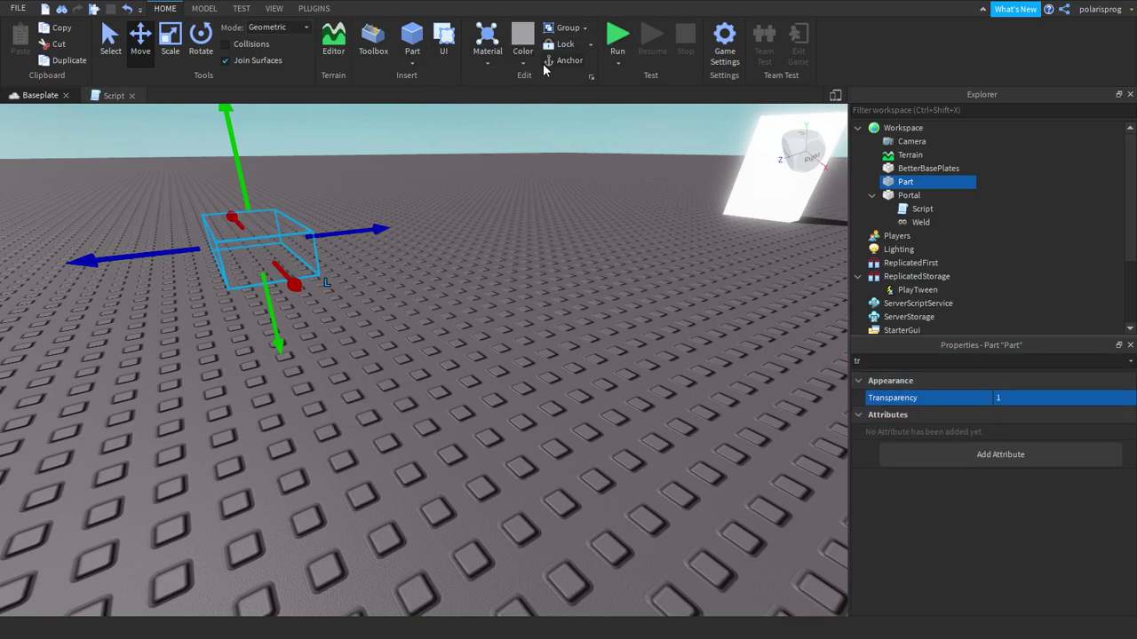
- Anchor the invisible part and turn off its CanCollide property
left_click_drag(893, 361, 784, 383)
key("BackSpace")
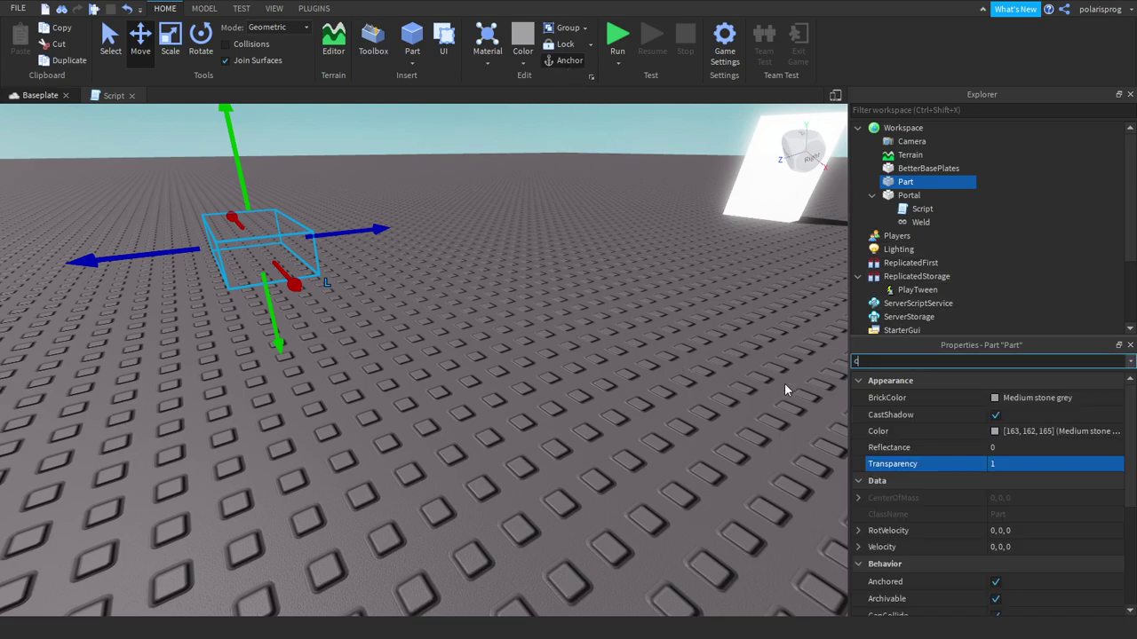
type("ca")
left_click(1022, 433)
right_click_drag(578, 387, 381, 386)
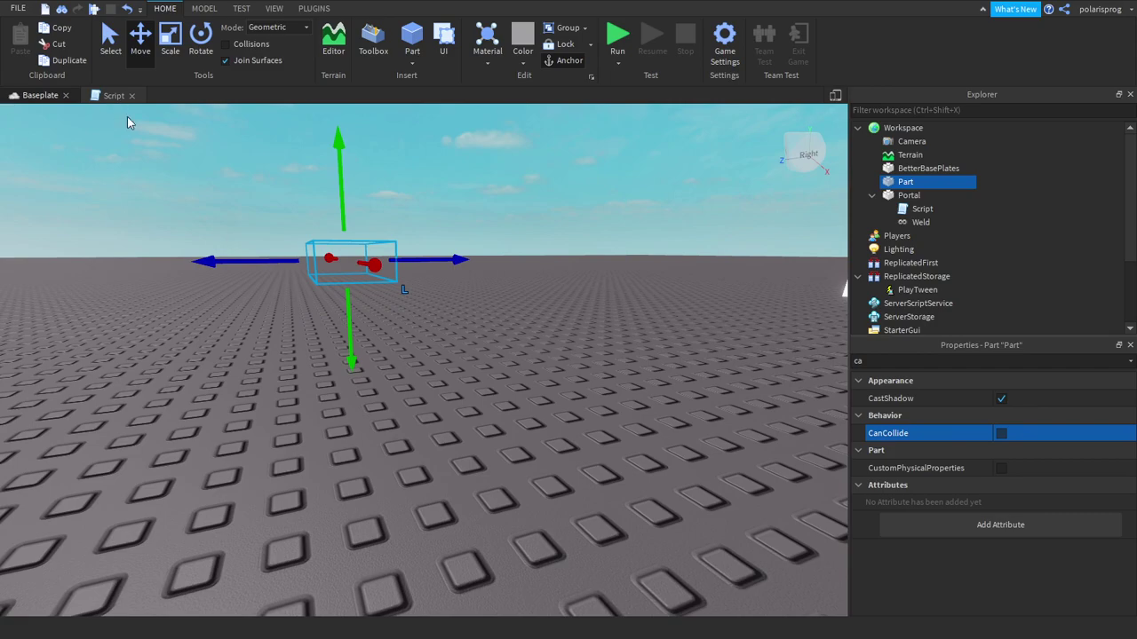
- Rename the invisible part Tp and complete the script's teleport assignment with "workspace.Tp.CFrame"
left_click(106, 96)
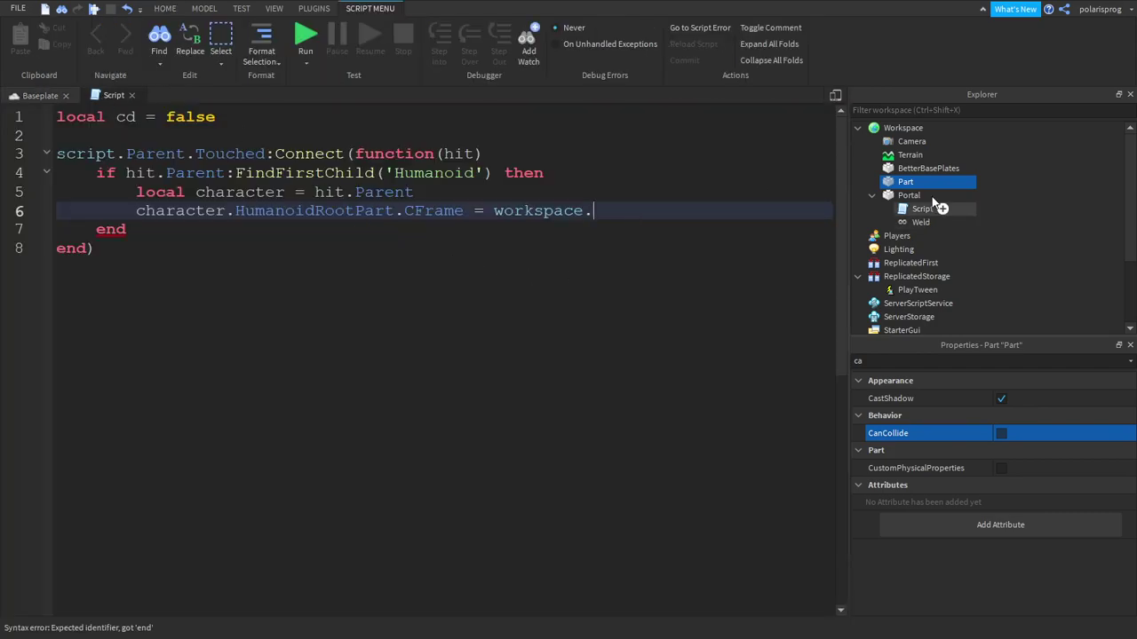
left_click(907, 182)
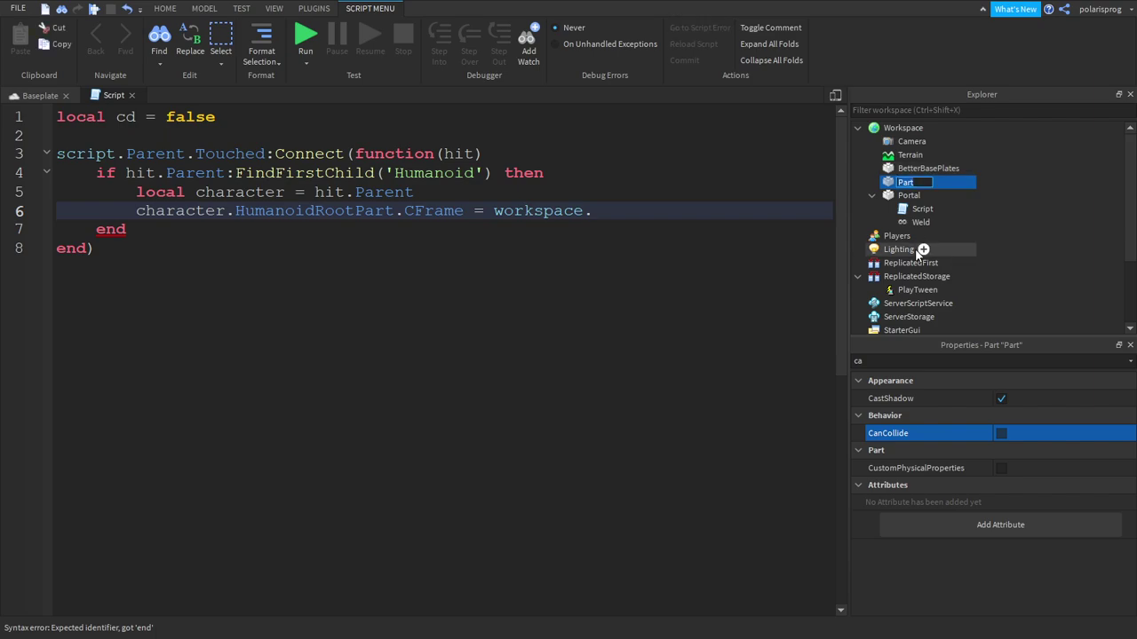
type("Tp")
key("Return")
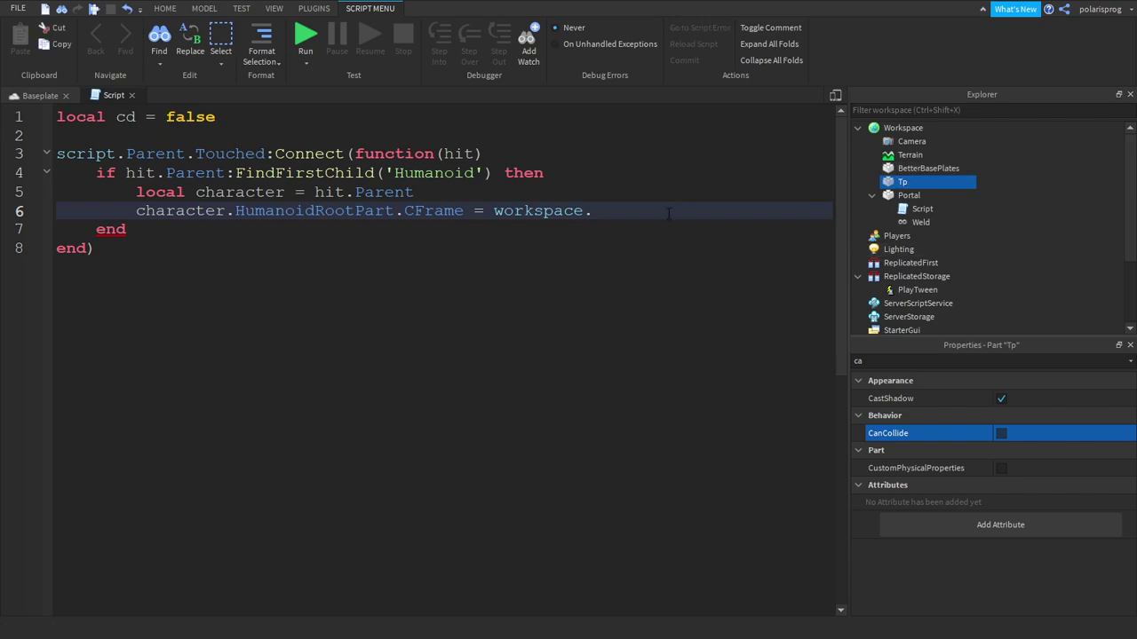
type("T")
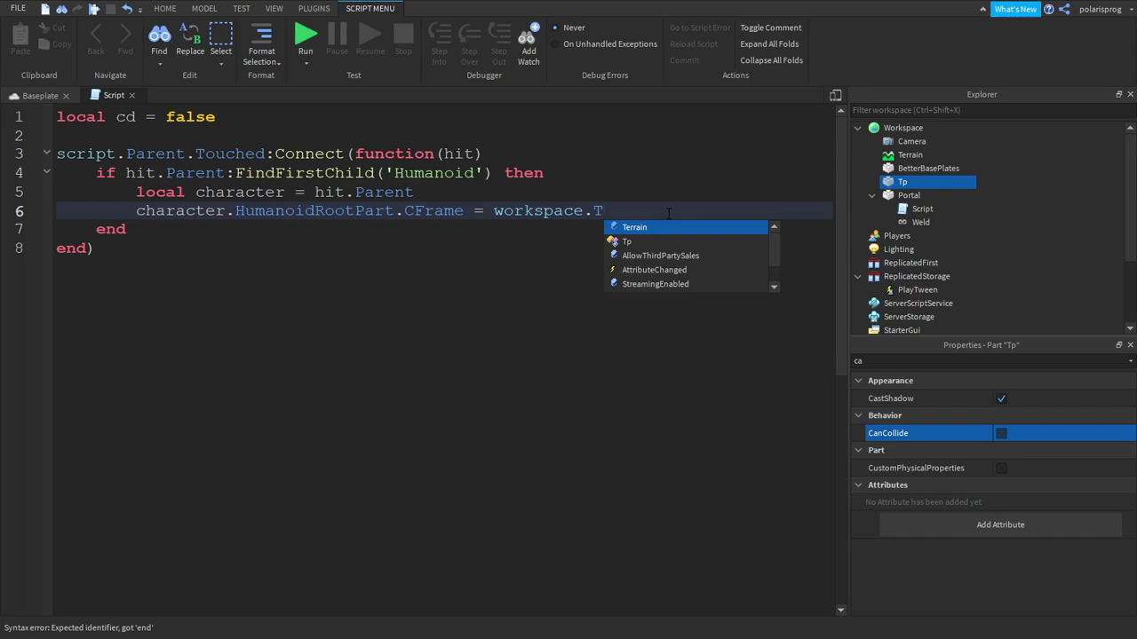
type("p.CFrame")
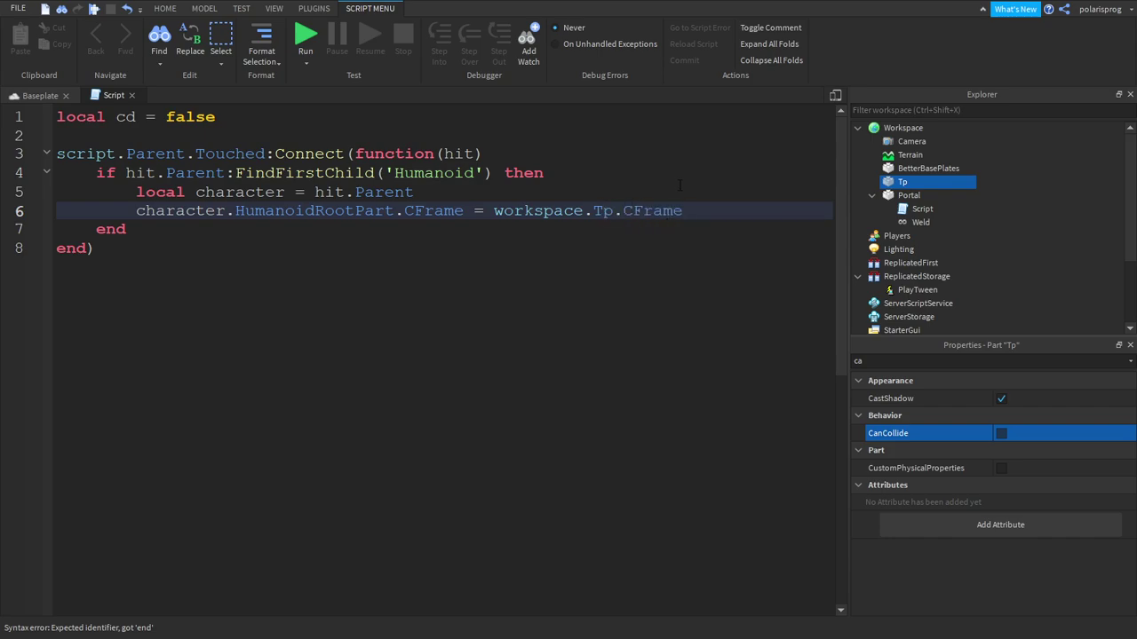
- Playtest the game by walking the character into the portal to check the teleport, and stop the test
left_click(313, 68)
left_click(333, 76)
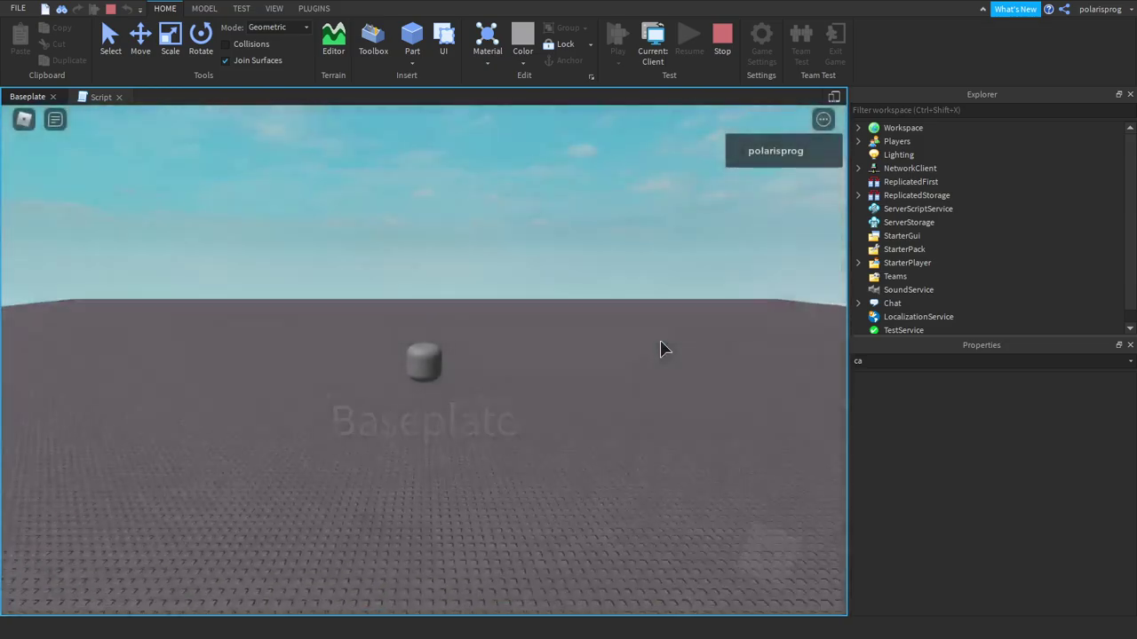
key("w")
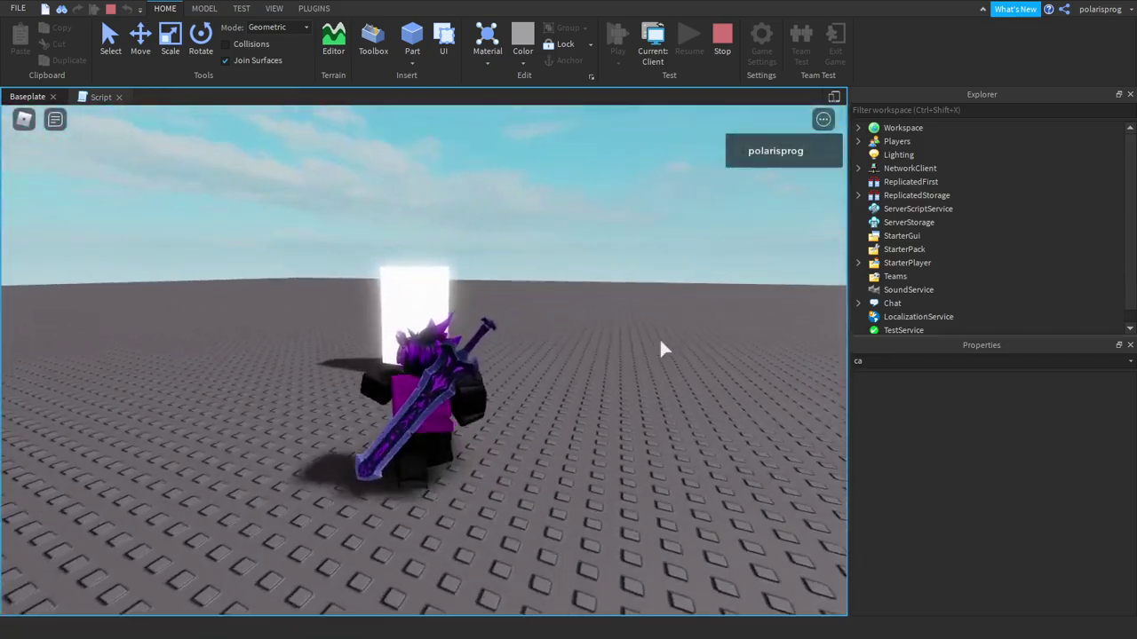
key("a")
right_click_drag(611, 284, 609, 282)
scroll(609, 283, "down", 3)
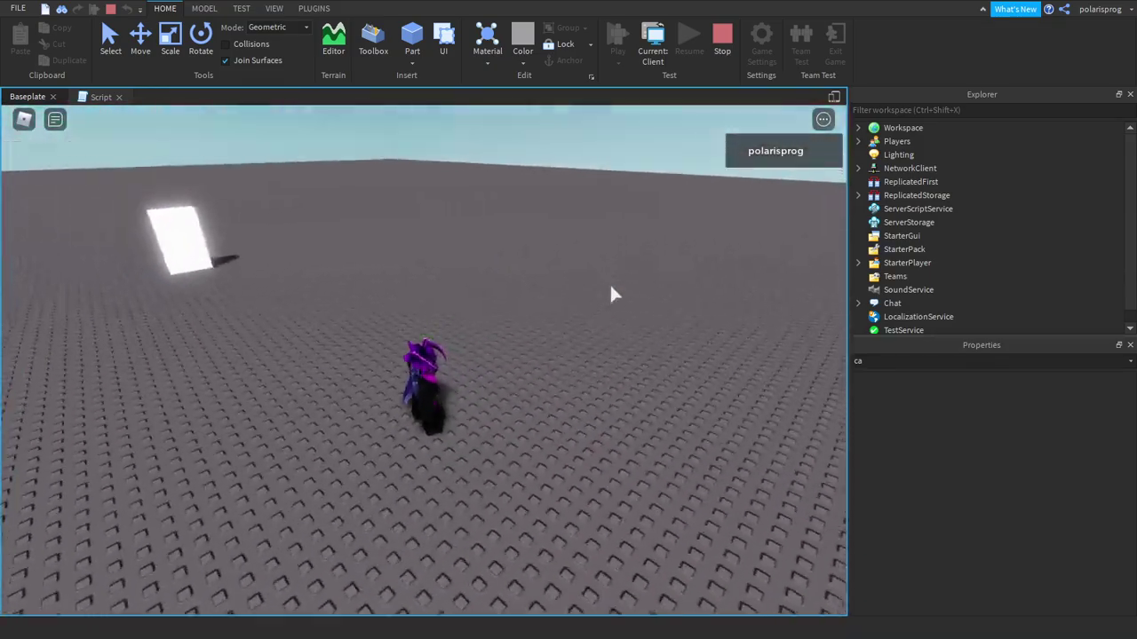
key("space")
left_click(726, 44)
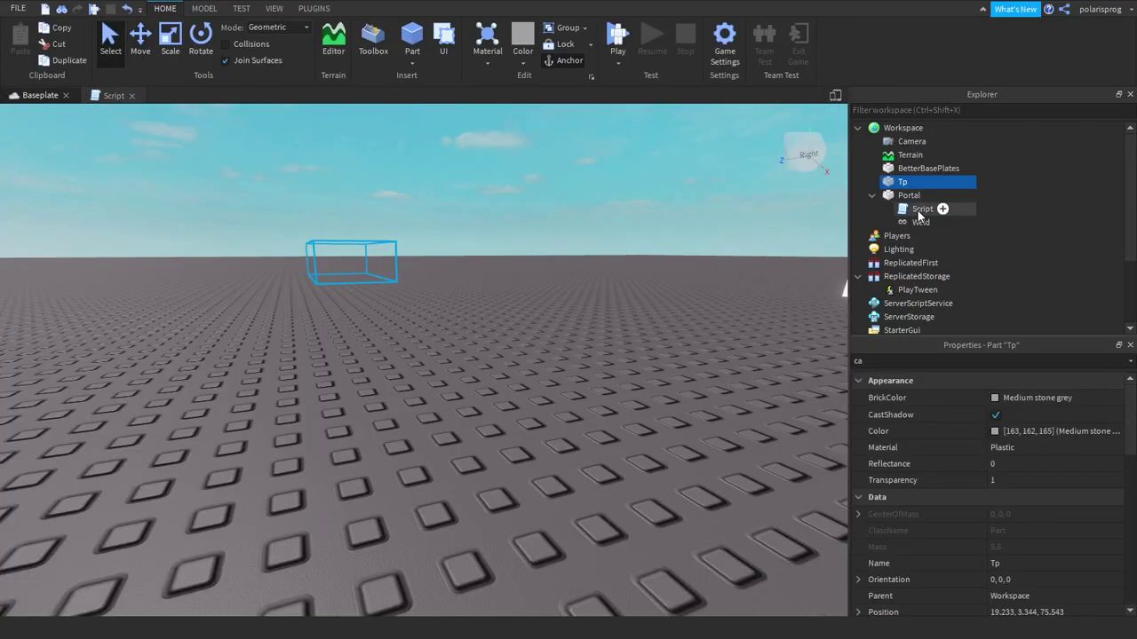
- In the portal script, add an "if not cd then" block containing "cd = true" above the Humanoid check
double_click(920, 211)
left_click(530, 256)
left_click(569, 174)
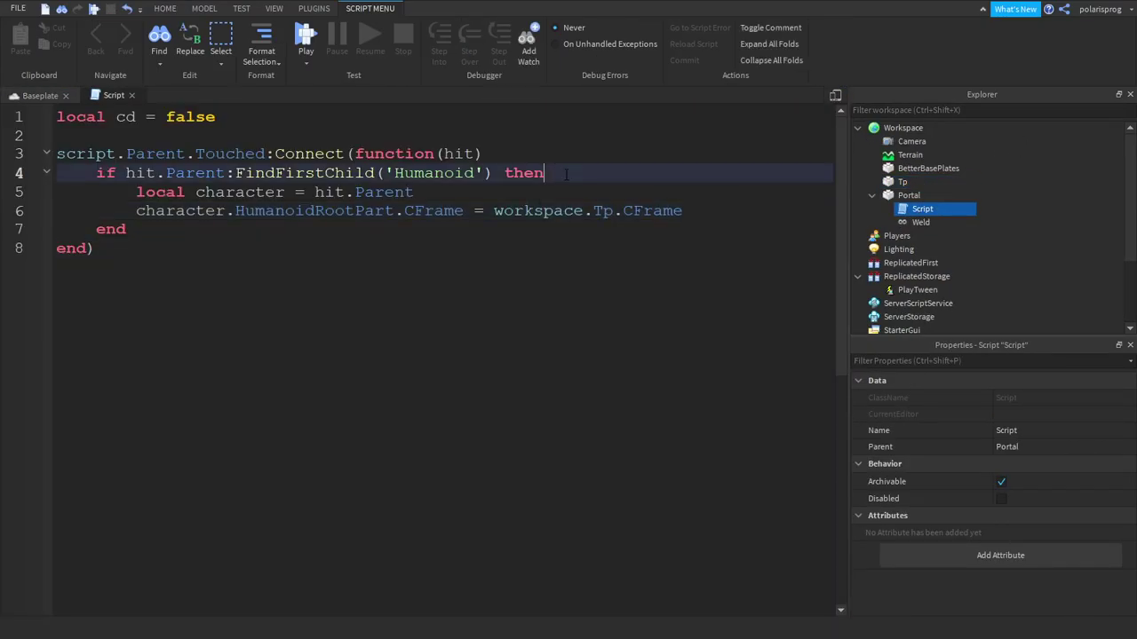
left_click(552, 151)
key("Return")
type("if bno")
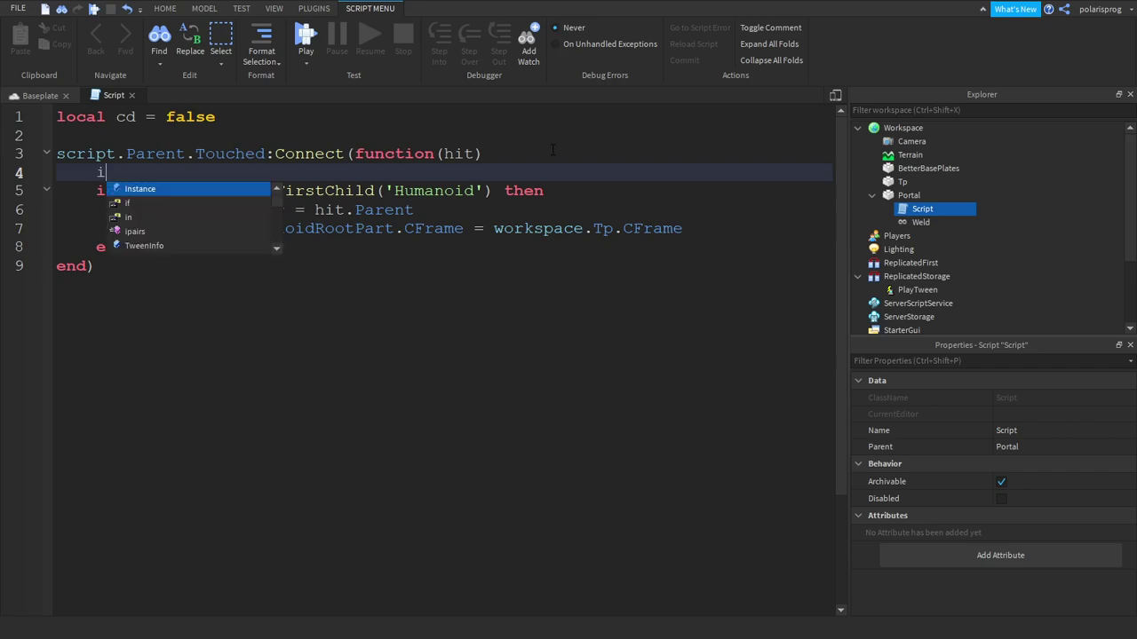
key("BackSpace")
key("BackSpace")
key("BackSpace")
type("not cd then")
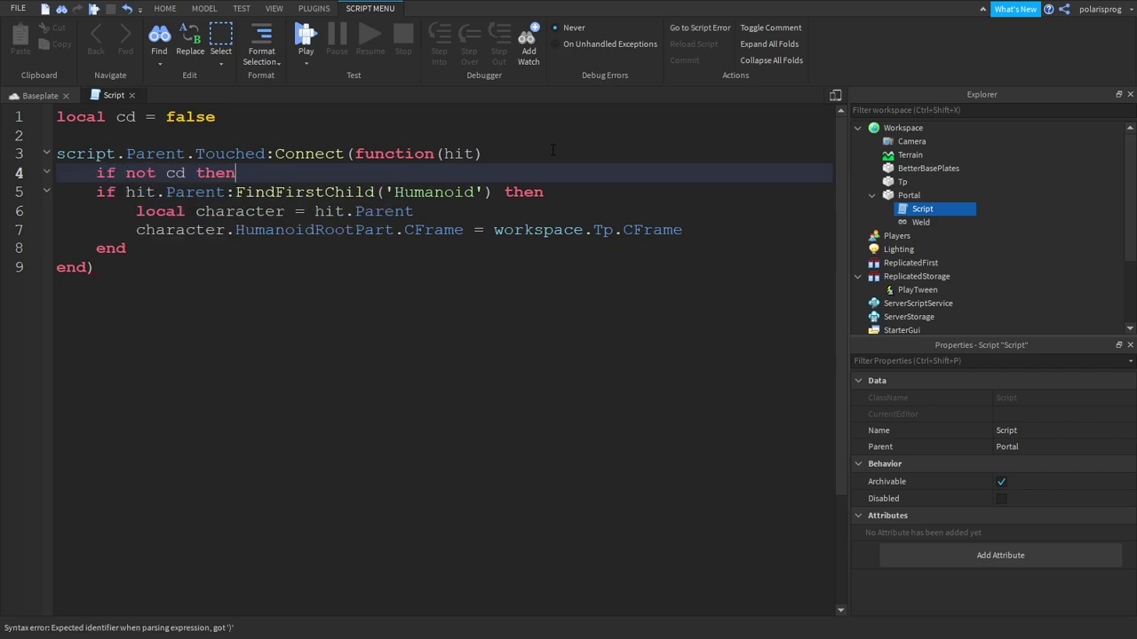
key("Return")
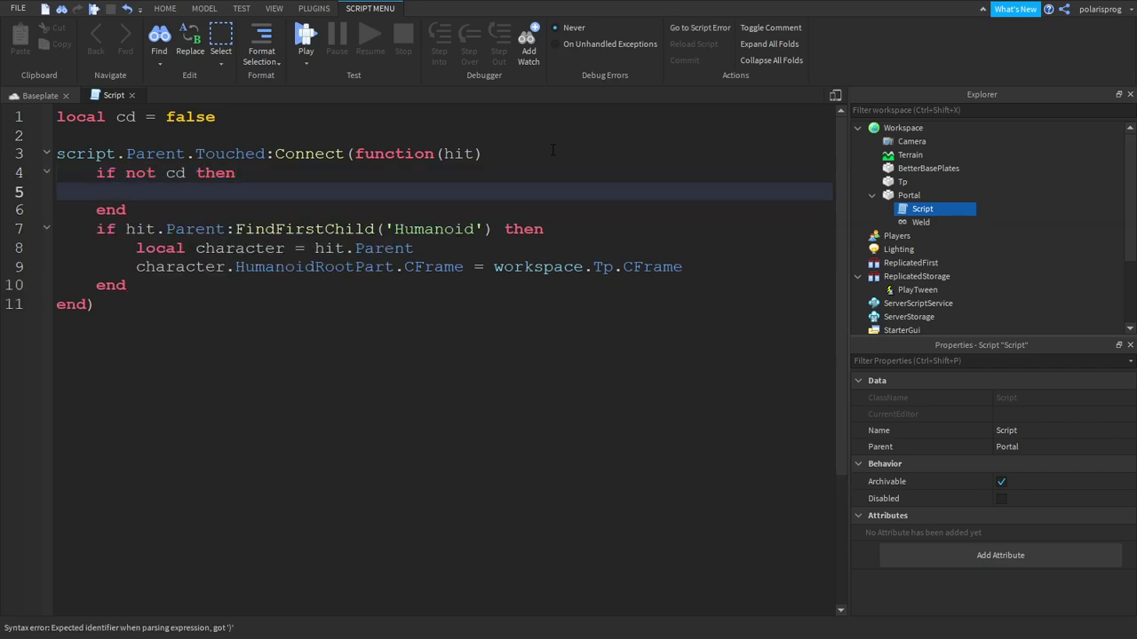
type("cd = true")
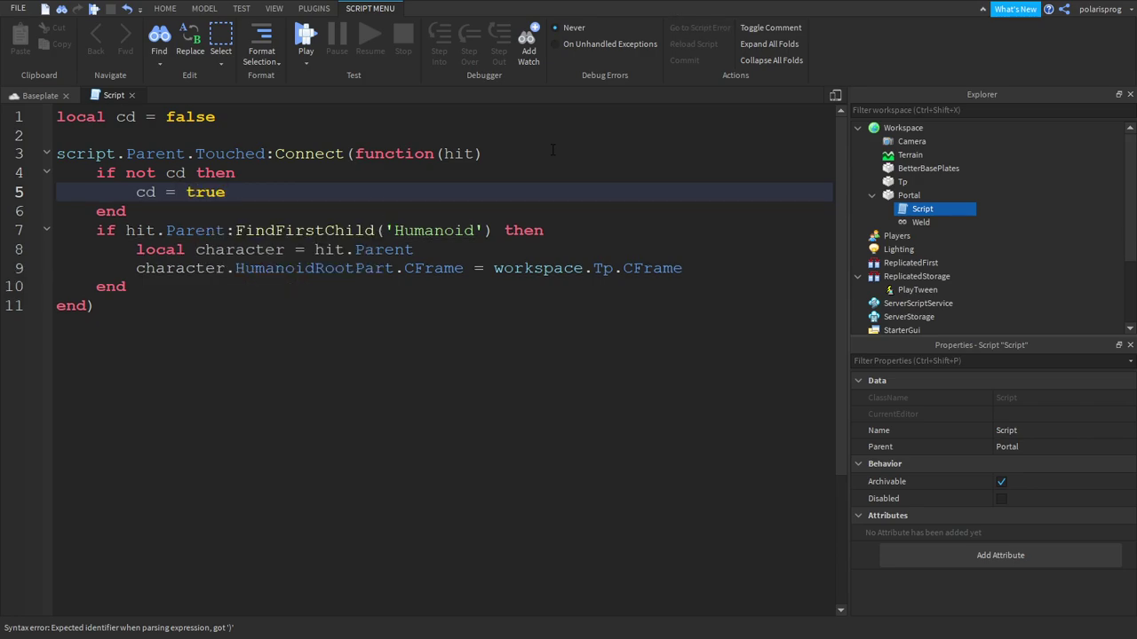
key("Return")
- Move the whole Humanoid check block inside the "if not cd then" block, below "cd = true"
left_click_drag(215, 302, 3, 236)
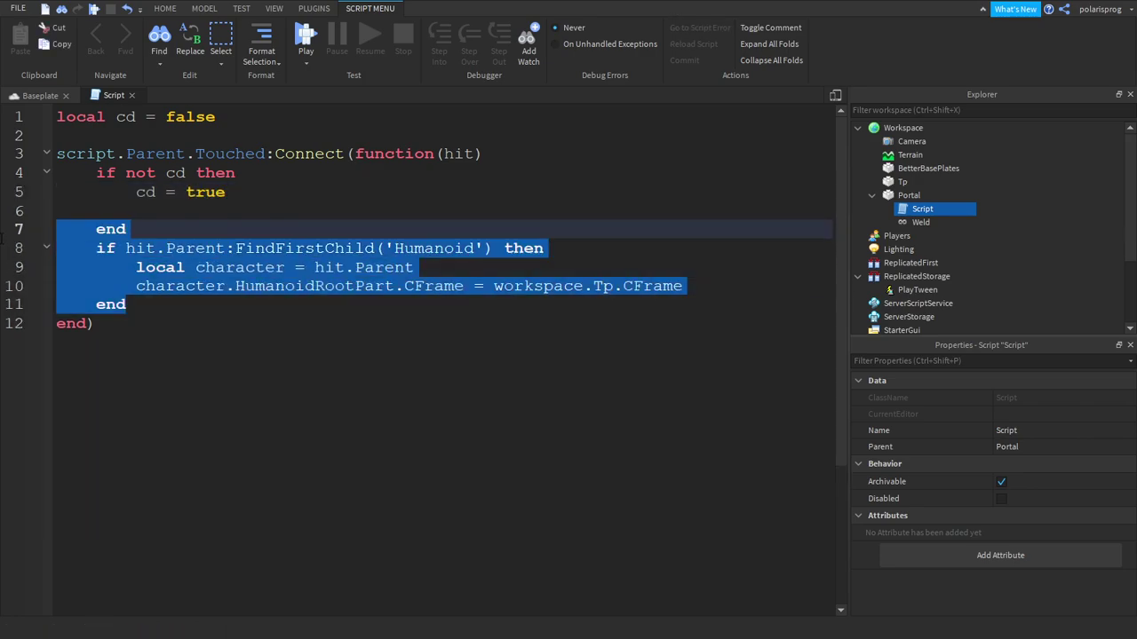
left_click(142, 267)
left_click_drag(126, 305, 50, 249)
key("ctrl+x")
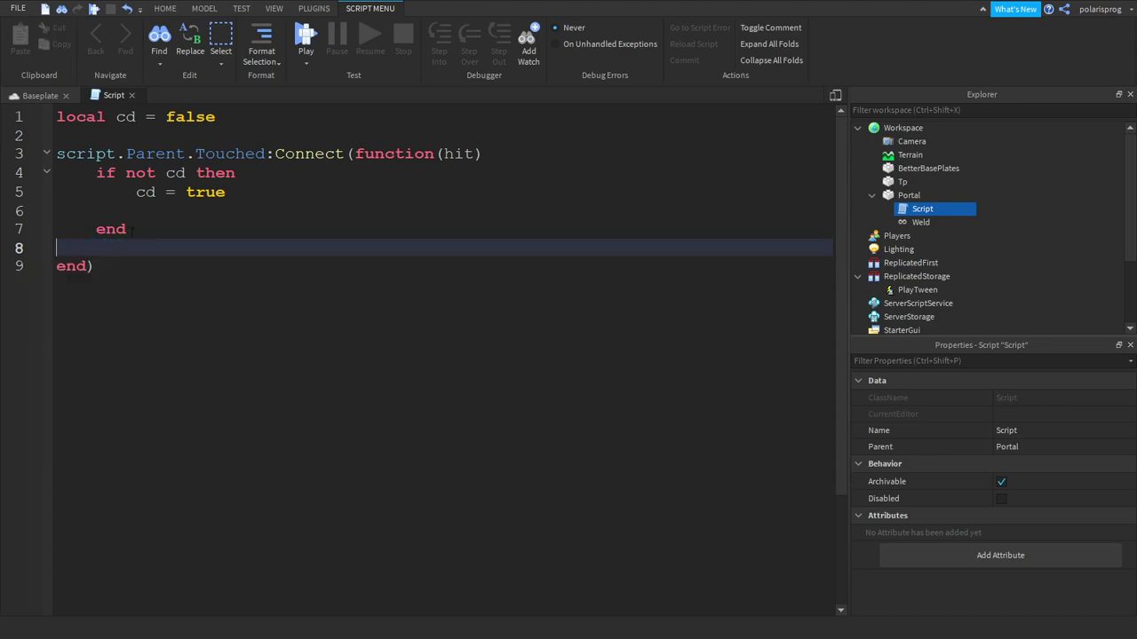
left_click(156, 212)
key("ctrl+v")
- Add the delay line "wait(2)" after the Humanoid check, inside the cooldown block
key("Return")
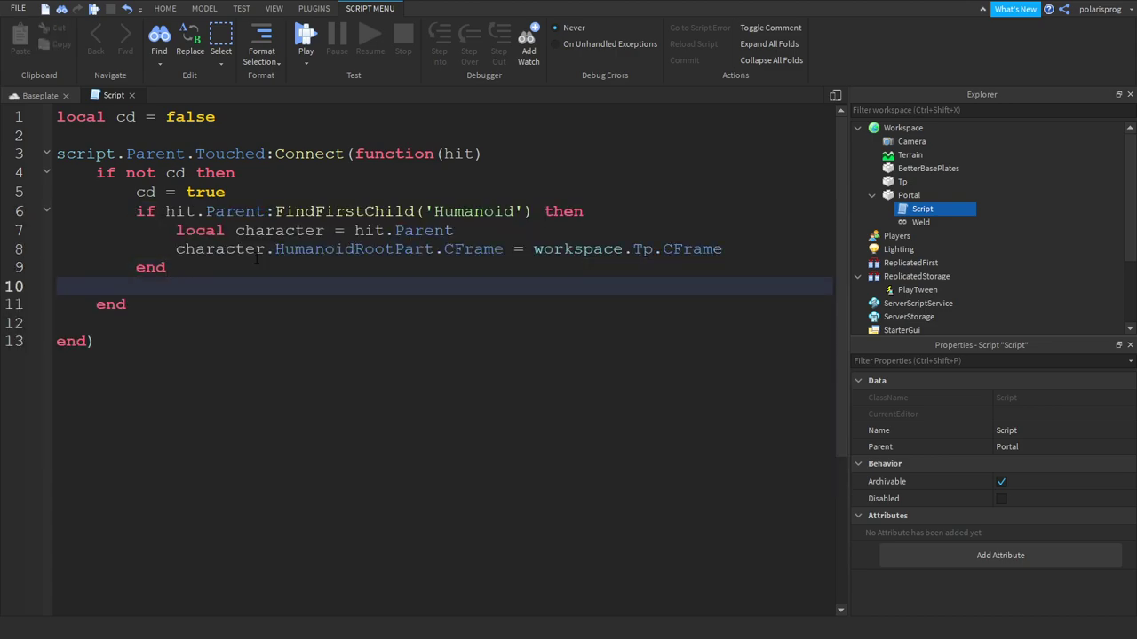
type("wait(2")
key("Down")
key("Return")
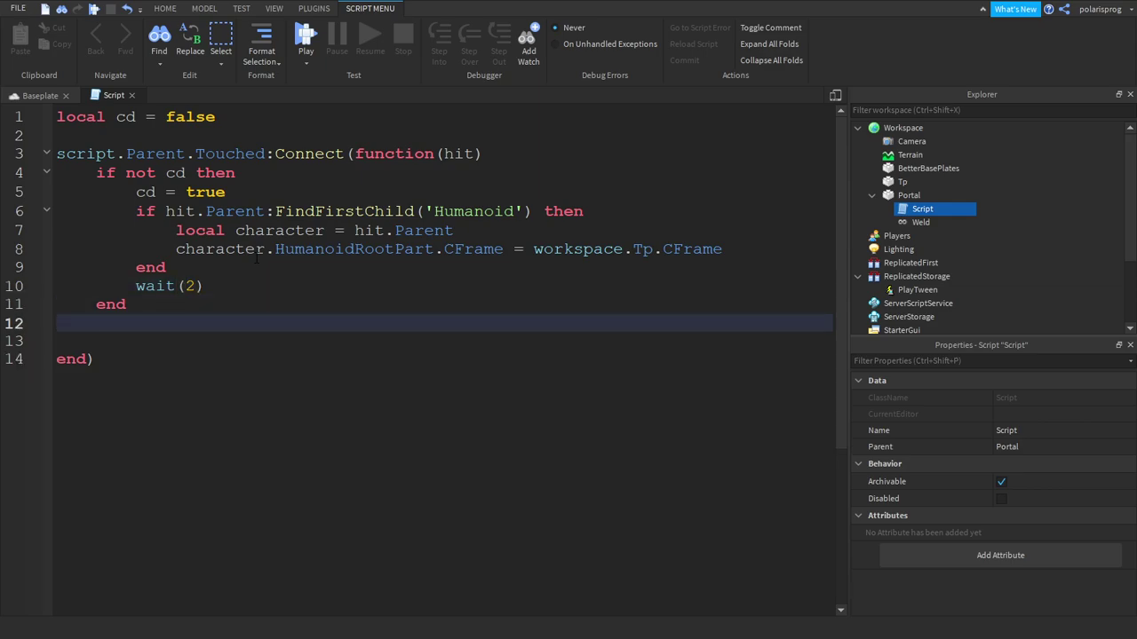
- Add the line "cd = false" after the cooldown block's end and remove the blank line below it
type("cd = false")
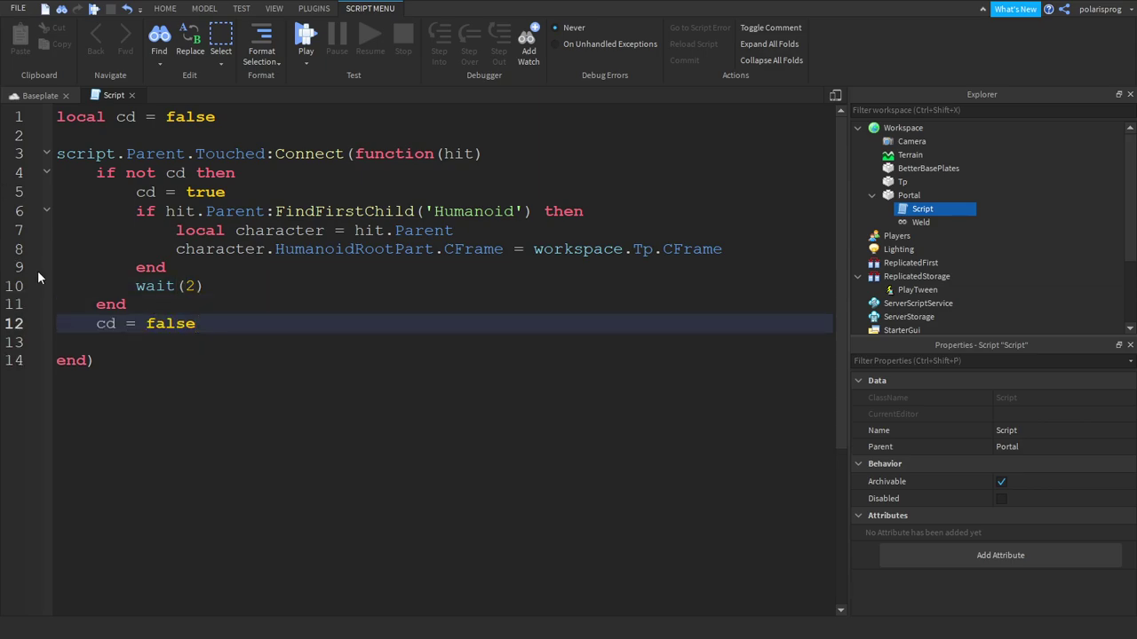
left_click(125, 342)
key("BackSpace")
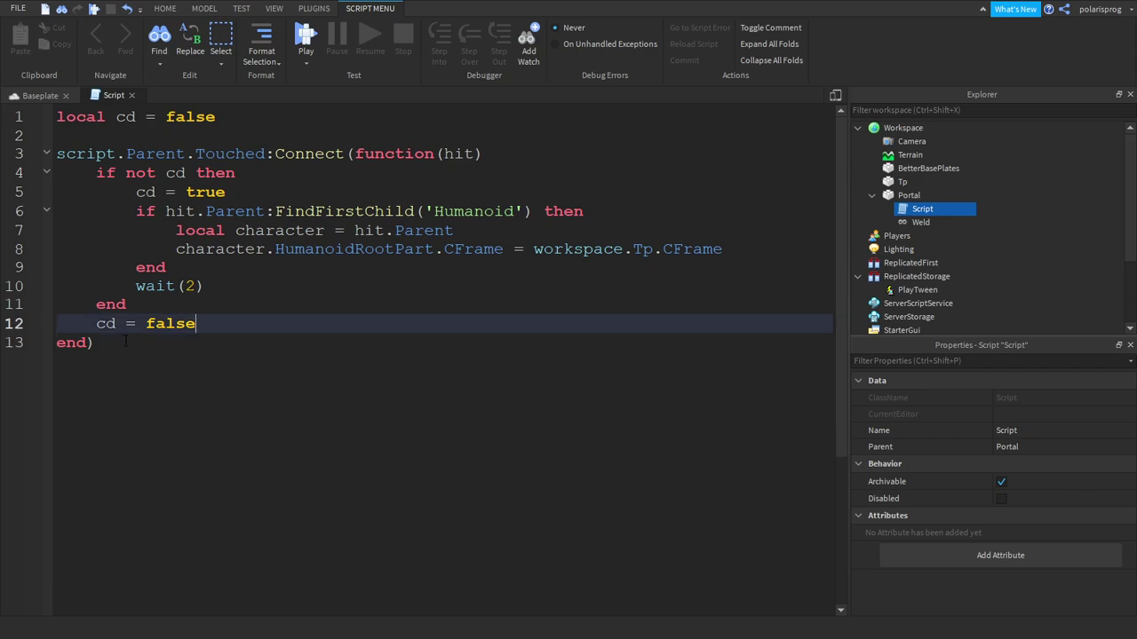
- Insert a "game.ReplicatedStorage.PlayTween:FireClient()" call on a new line between the character variable and the HumanoidRootPart CFrame line
left_click(725, 251)
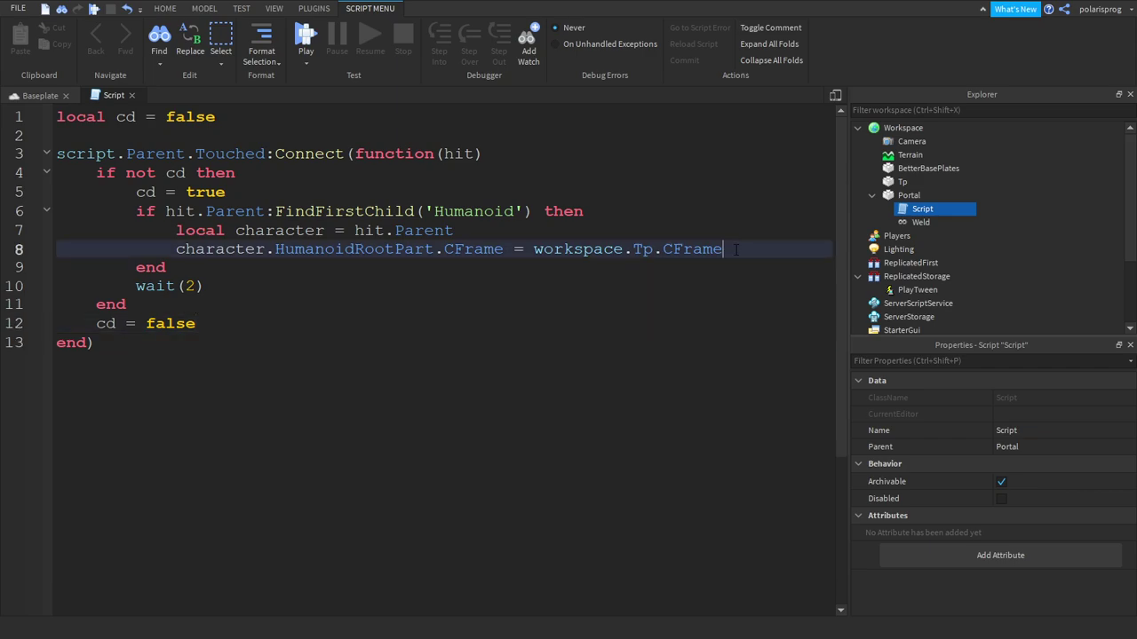
left_click(645, 235)
key("Return")
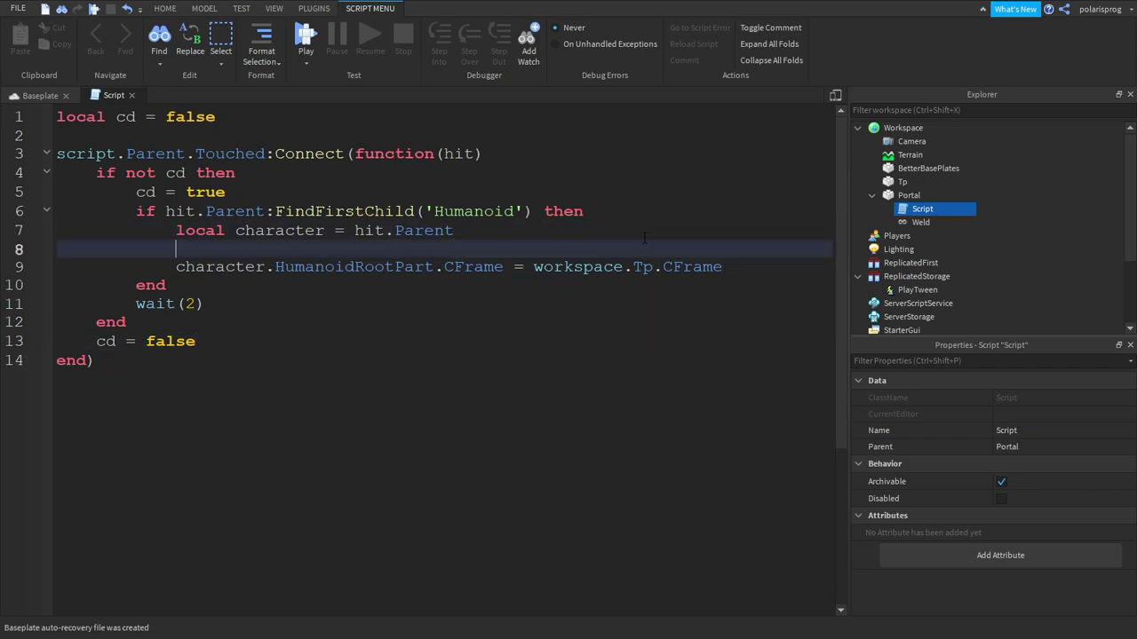
type("game.ReplicatedStorage.")
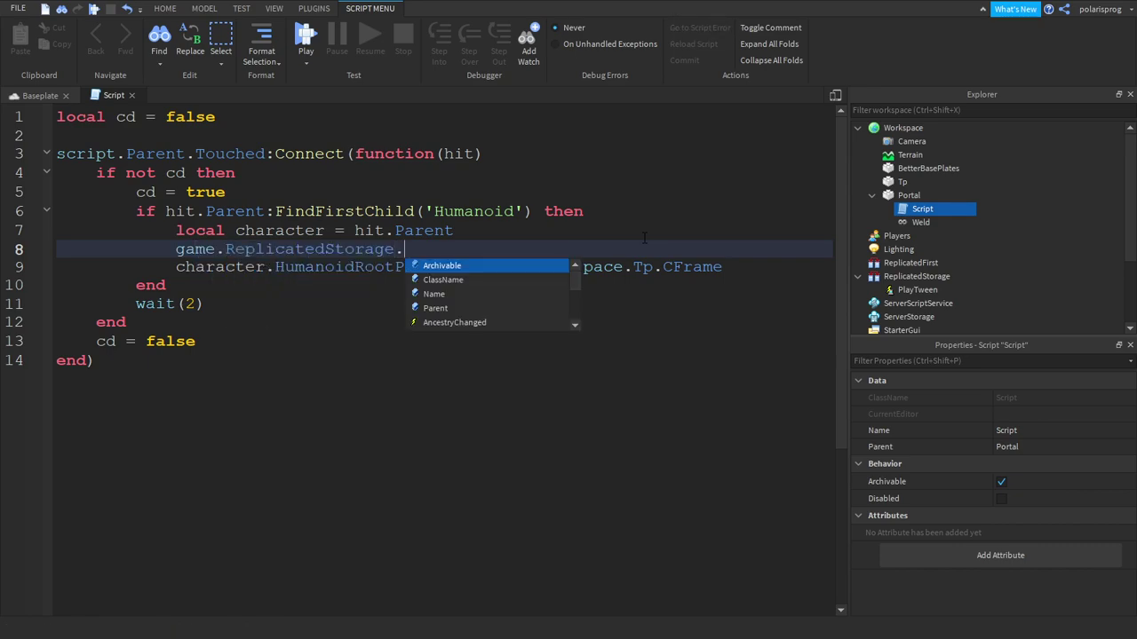
type("PlayTween:")
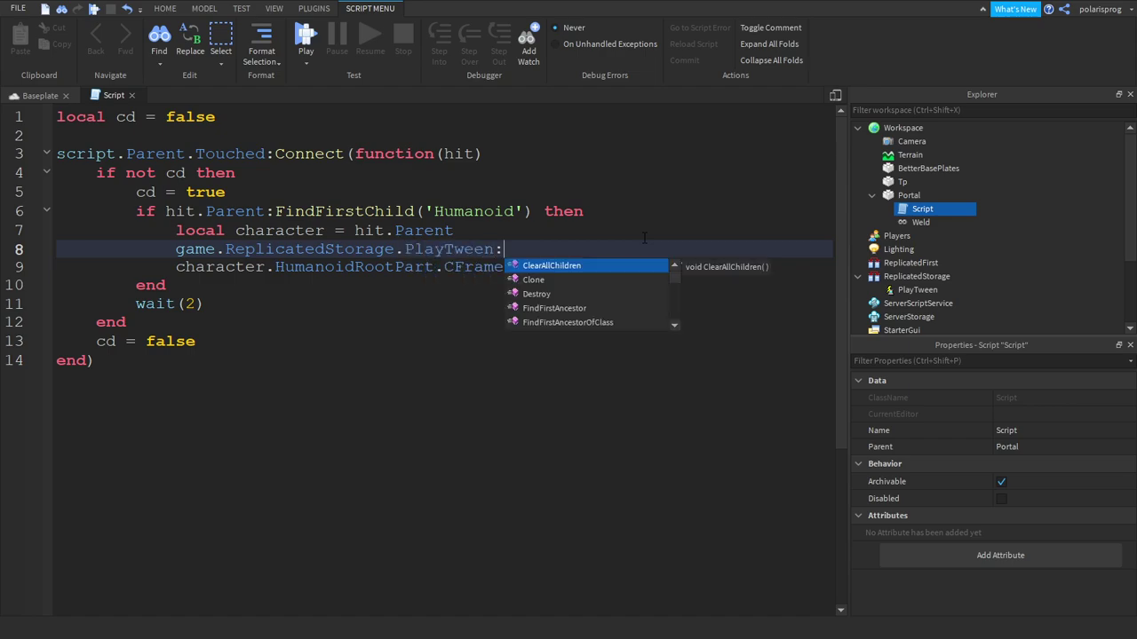
type("Fire")
key("Tab")
type("(")
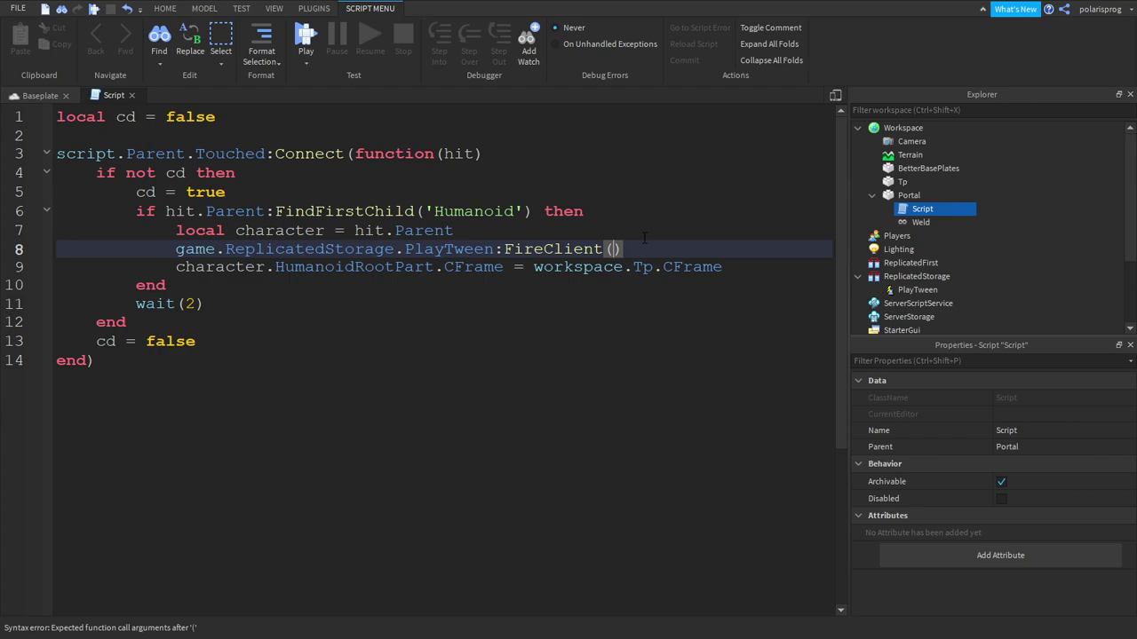
- Pass "game.Players:GetPlayerFromCharacter(hit.Parent)" as the argument of the FireClient call
type(".Players:")
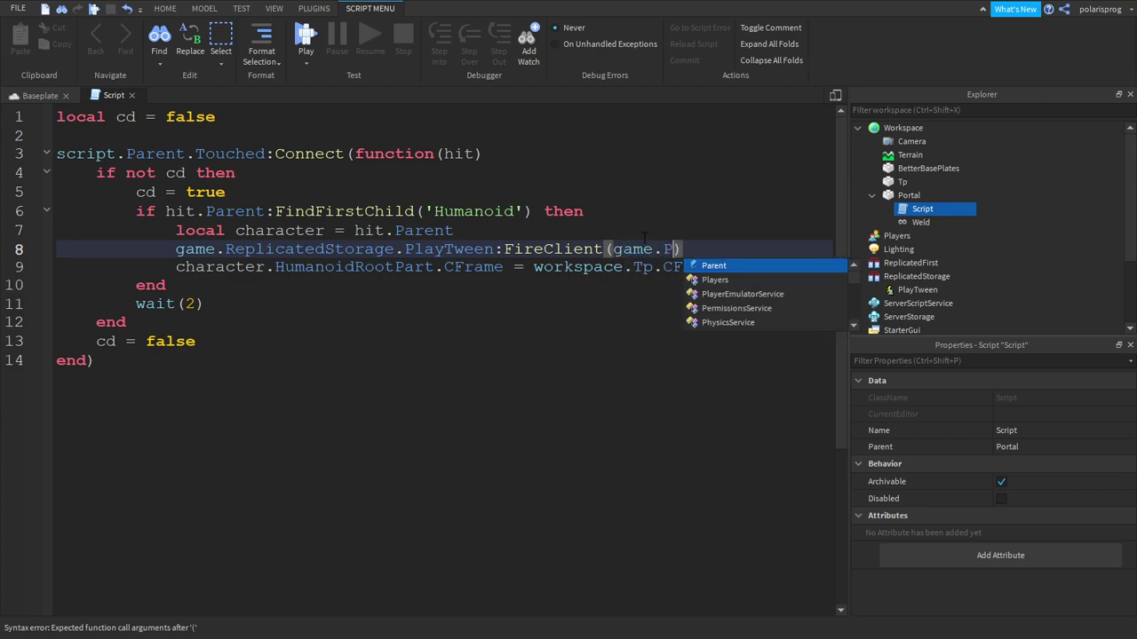
type("GetPla")
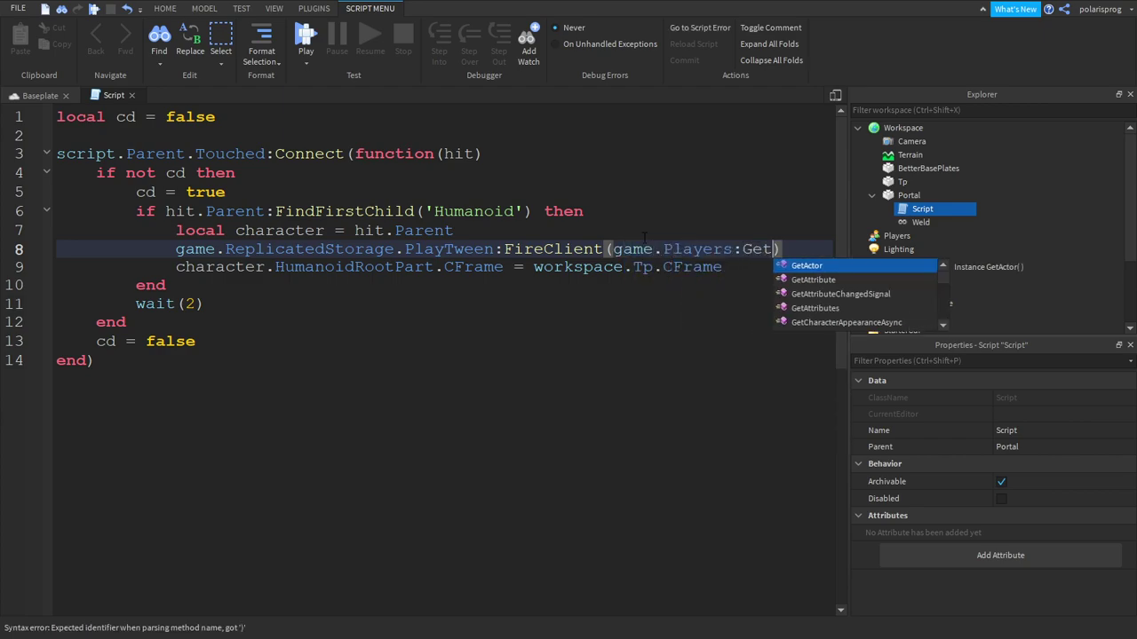
key("Tab")
key("BackSpace")
key("BackSpace")
key("BackSpace")
key("BackSpace")
key("BackSpace")
key("BackSpace")
key("BackSpace")
key("BackSpace")
key("BackSpace")
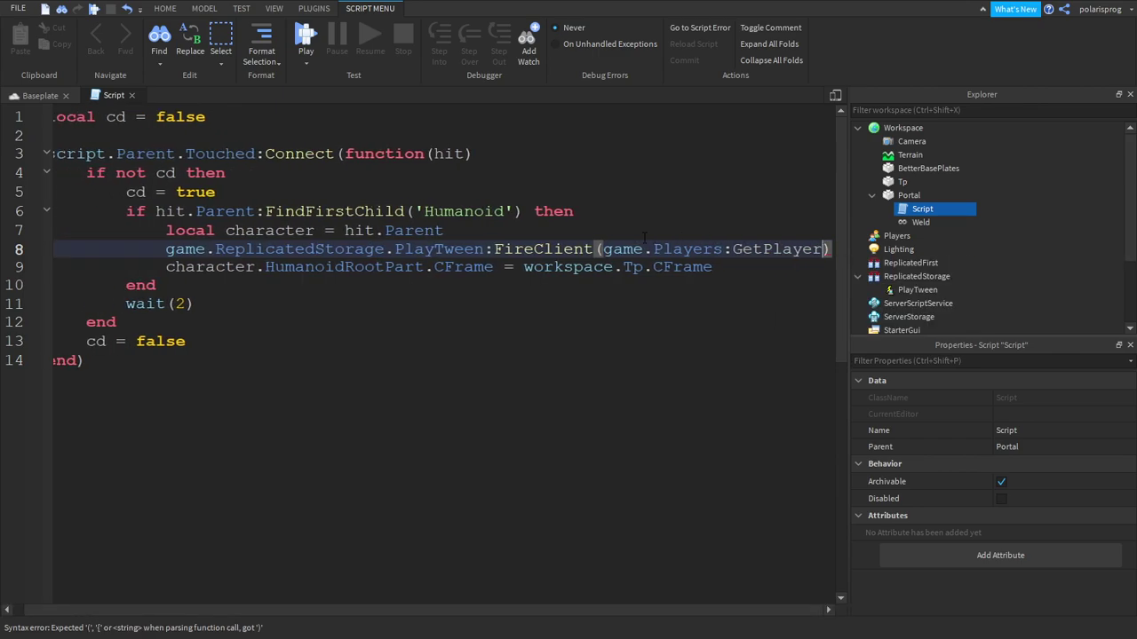
type("Fr")
key("Tab")
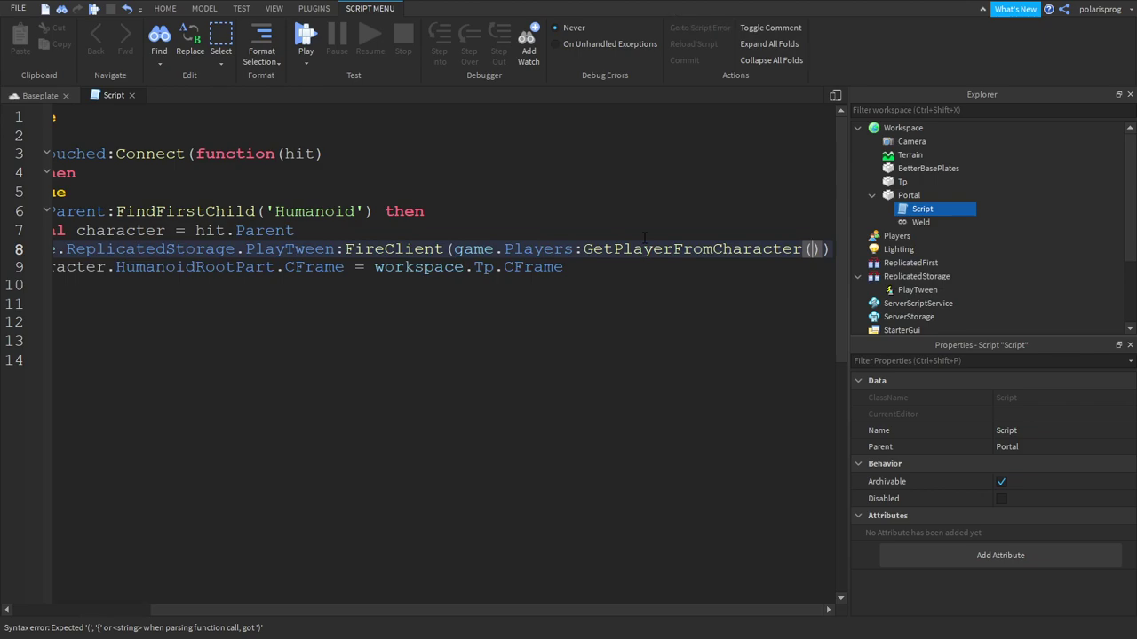
type("hit.Parent")
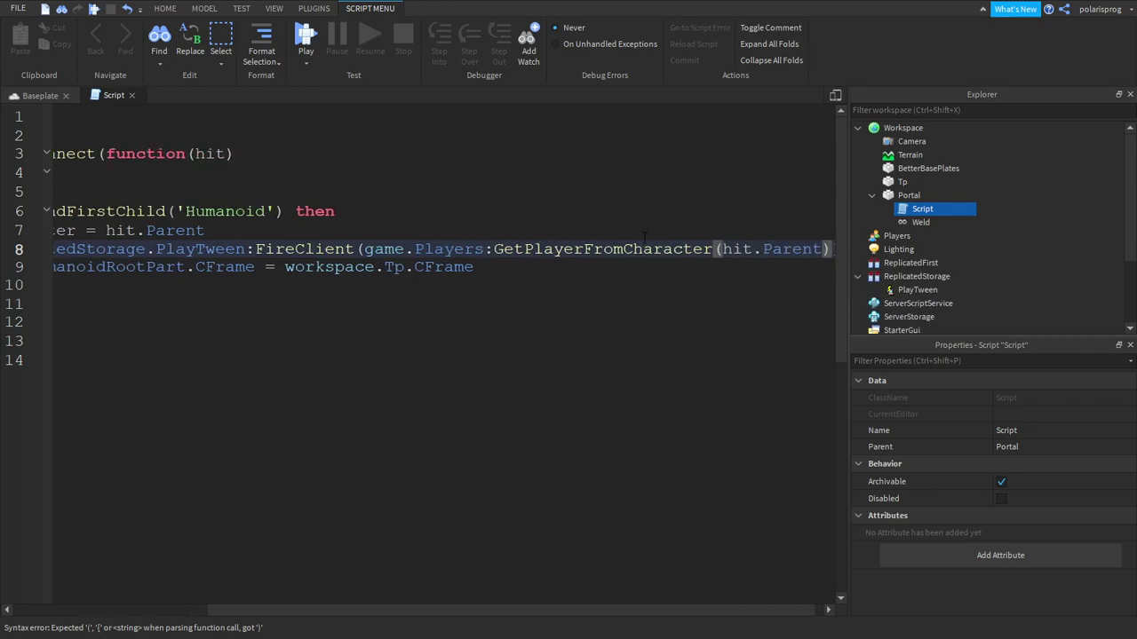
- Close the portal script and add a ScreenGui named "Teleport" to StarterGui
scroll(932, 204, "down", 3)
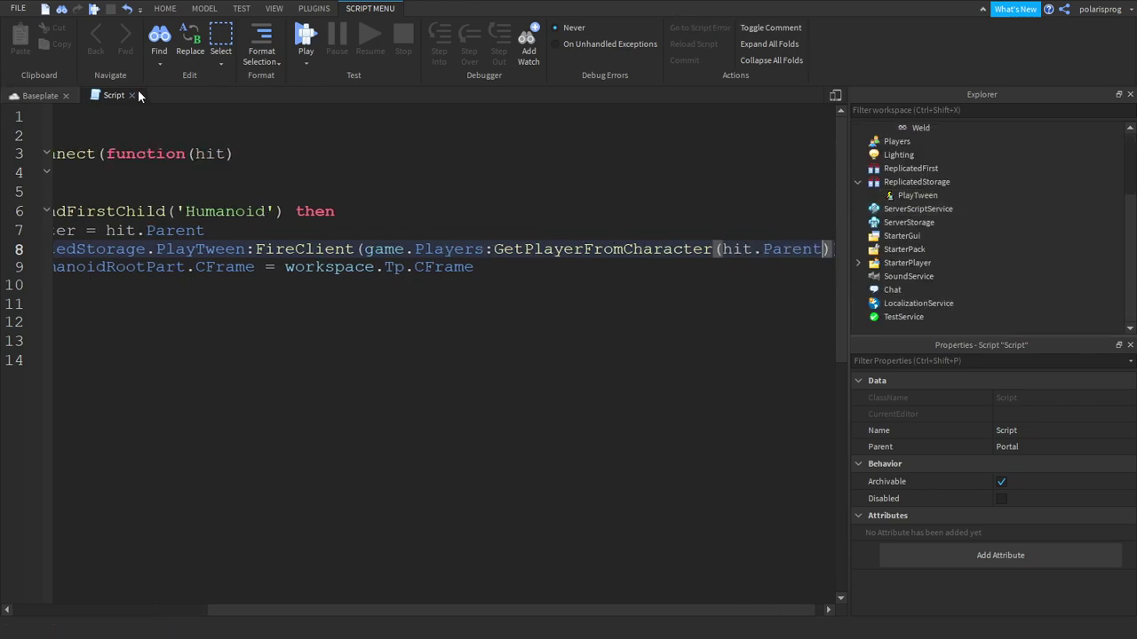
left_click(131, 95)
left_click(915, 210)
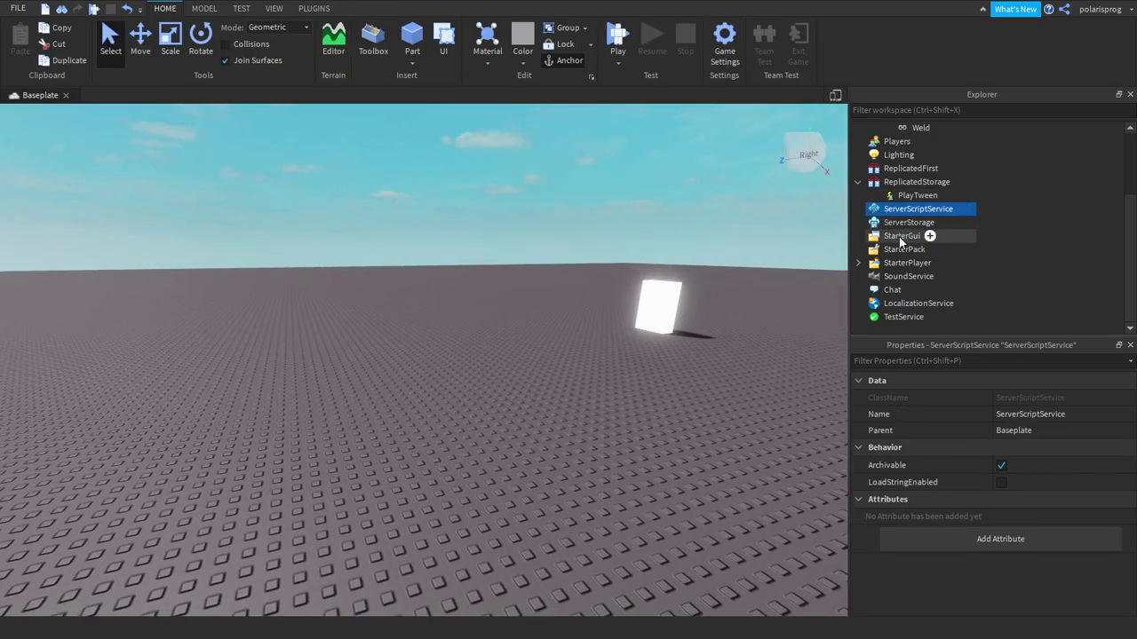
left_click(900, 237)
left_click(929, 235)
left_click(924, 301)
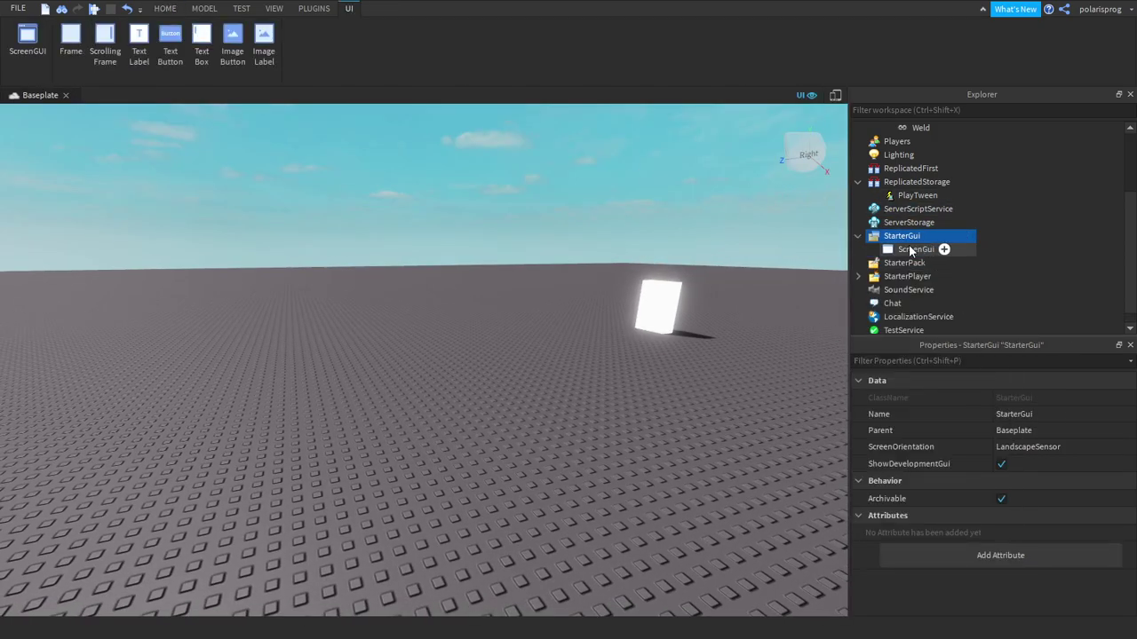
left_click(914, 249)
double_click(920, 251)
type("Teleport")
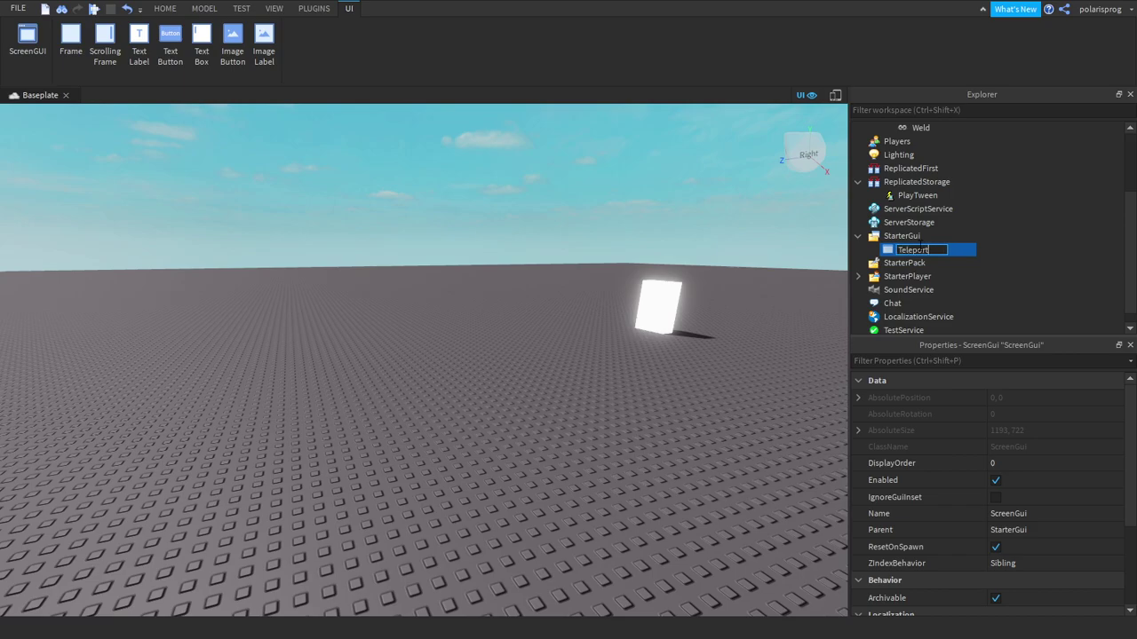
key("Return")
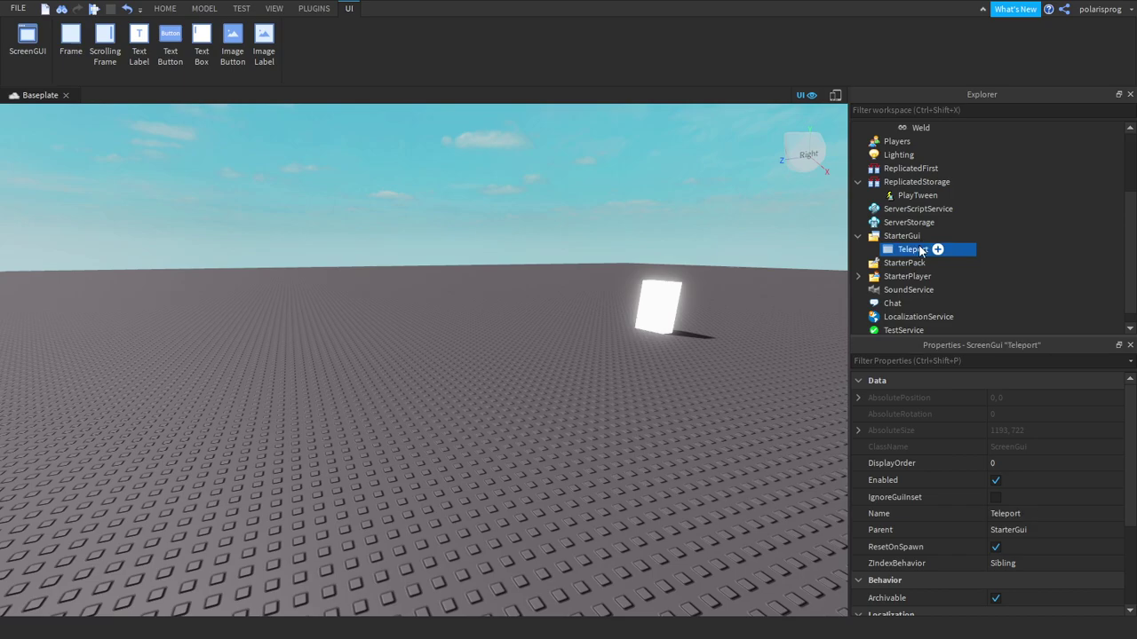
- Add a Frame to the Teleport ScreenGui and move it to about 170, 143 in the viewport
left_click(939, 250)
left_click(888, 314)
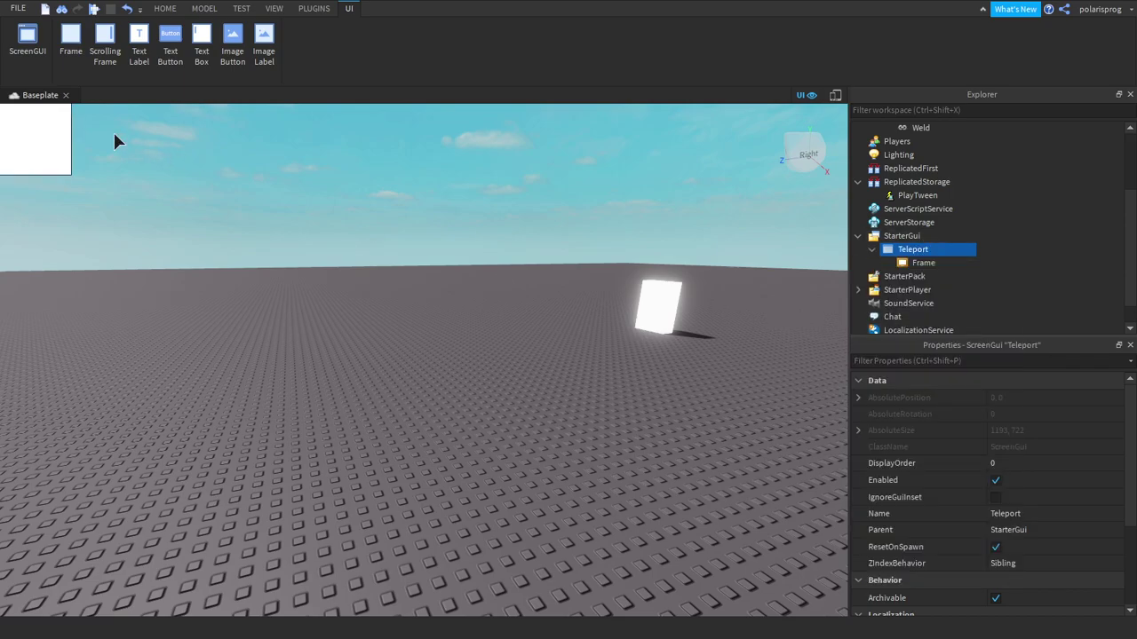
left_click_drag(35, 142, 155, 243)
left_click(313, 8)
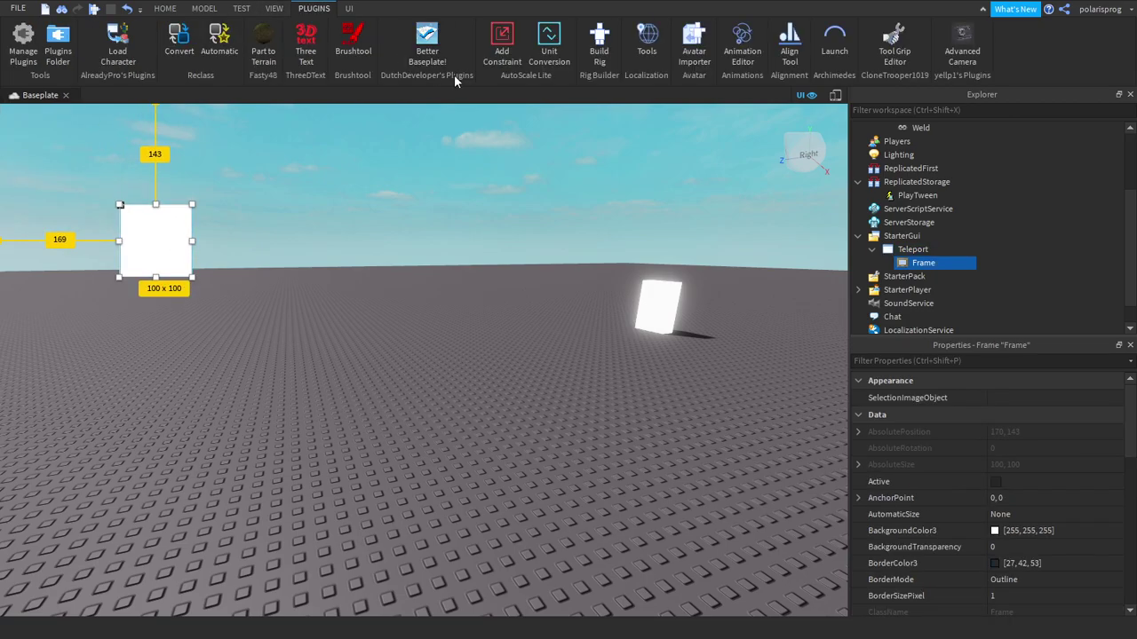
left_click(166, 8)
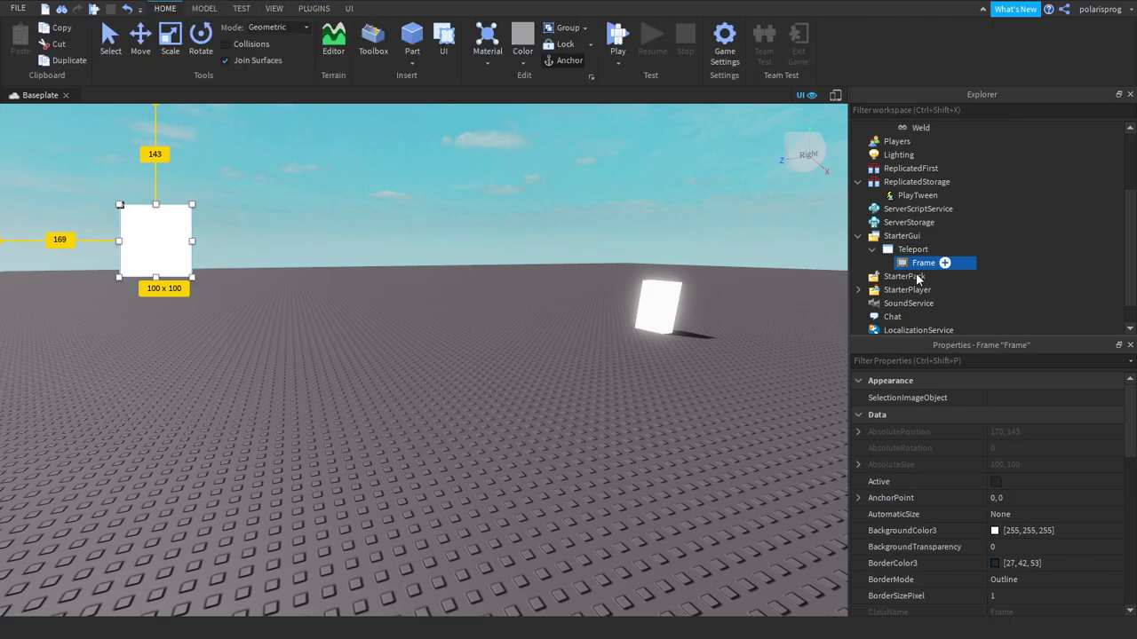
- Shrink the frame to 16 x 16 pixels and place it near the viewport's centre, at about 588, 353
left_click(964, 361)
type("size")
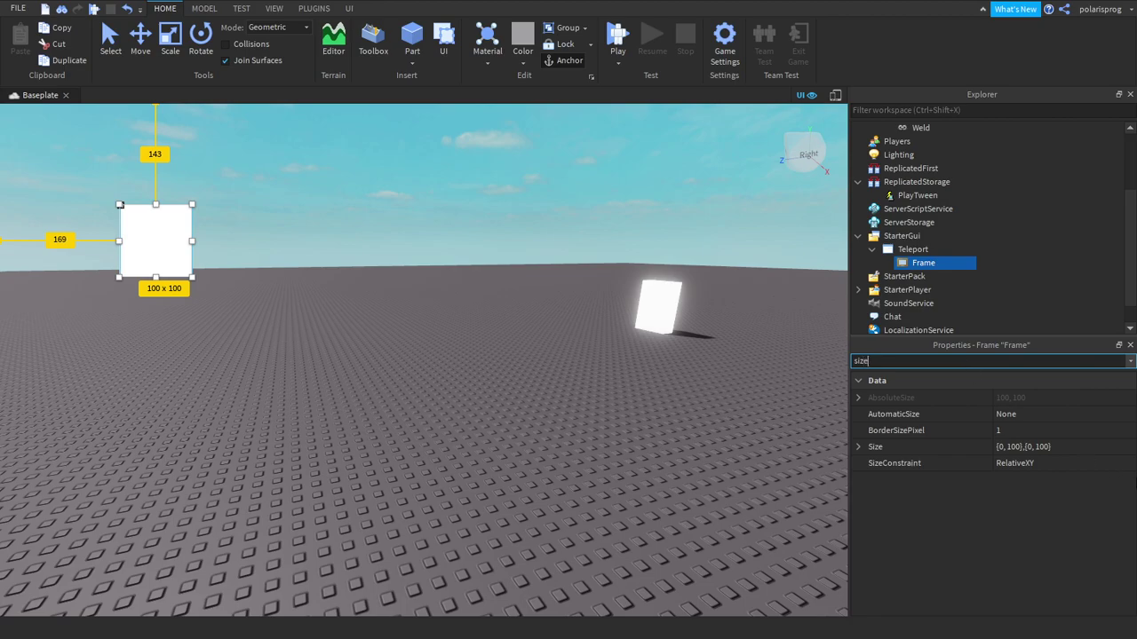
left_click(1076, 451)
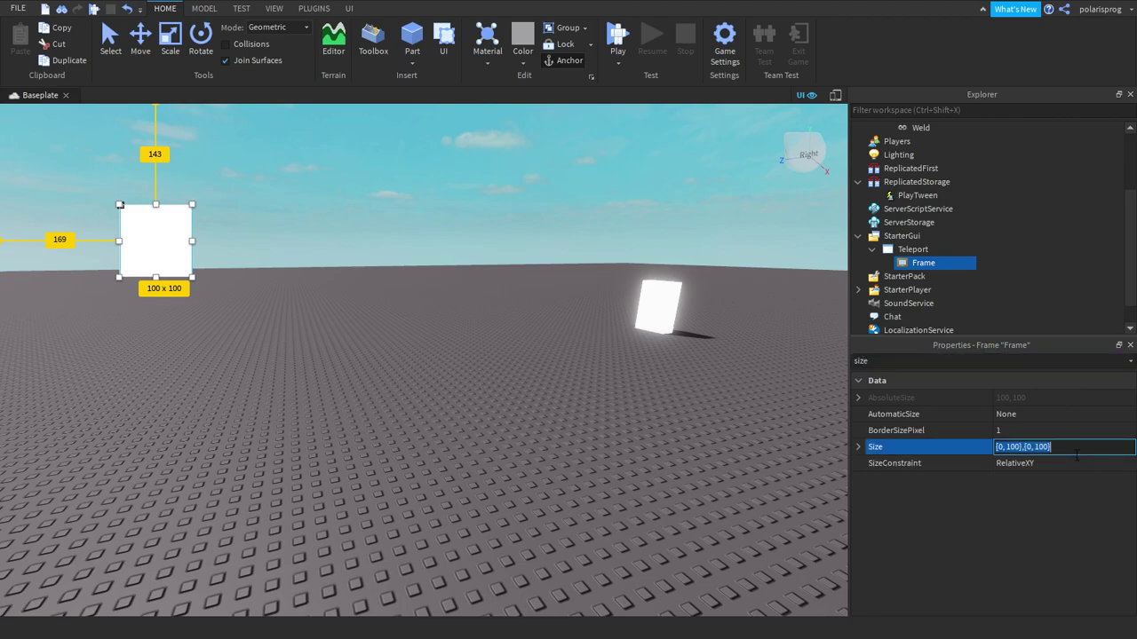
type("0.")
type("1,0.1")
key("Return")
left_click(1077, 455)
left_click_drag(140, 254, 200, 261)
left_click_drag(254, 287, 423, 359)
- Convert the frame's size to scale units with the Unit Conversion plugin
left_click(330, 8)
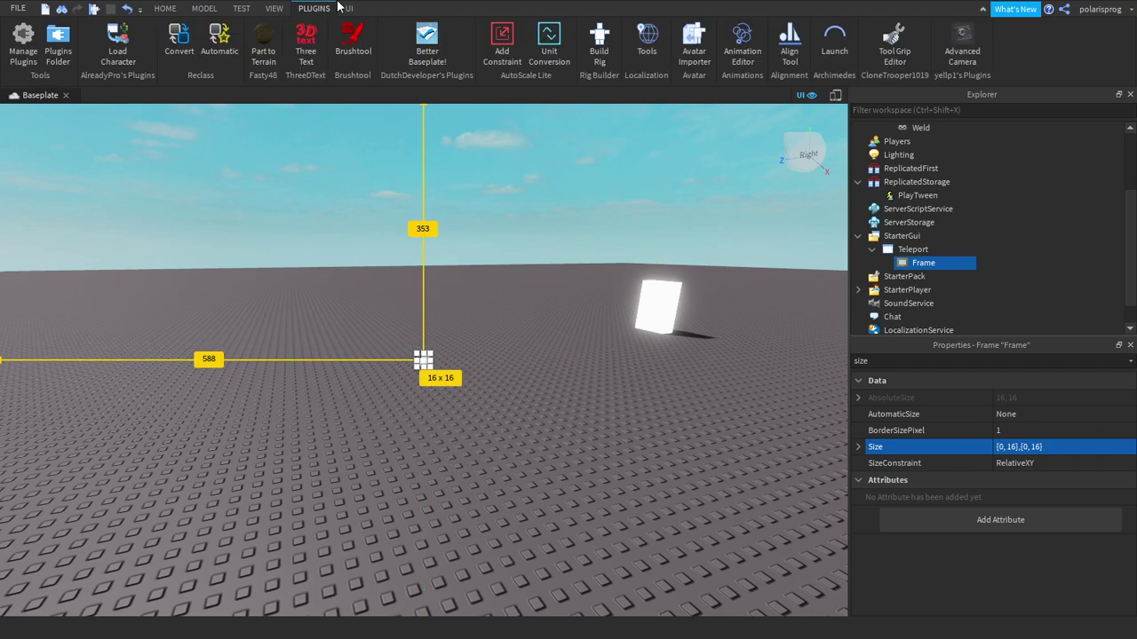
left_click(548, 45)
left_click(25, 68)
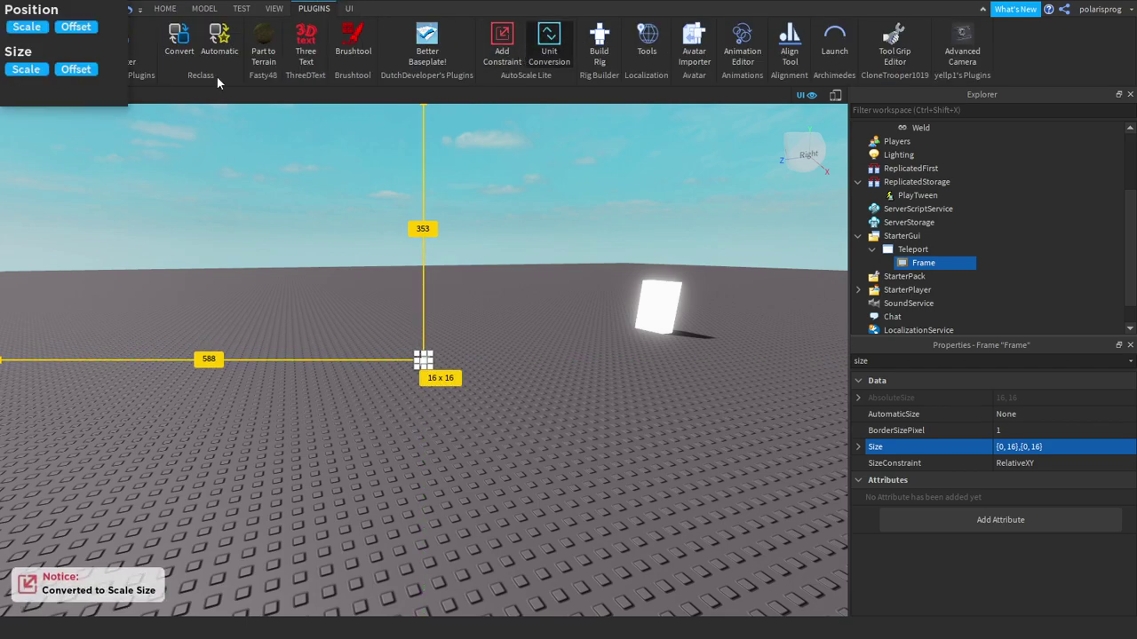
left_click(540, 387)
- Set the frame's BorderSizePixel to 0
left_click(935, 263)
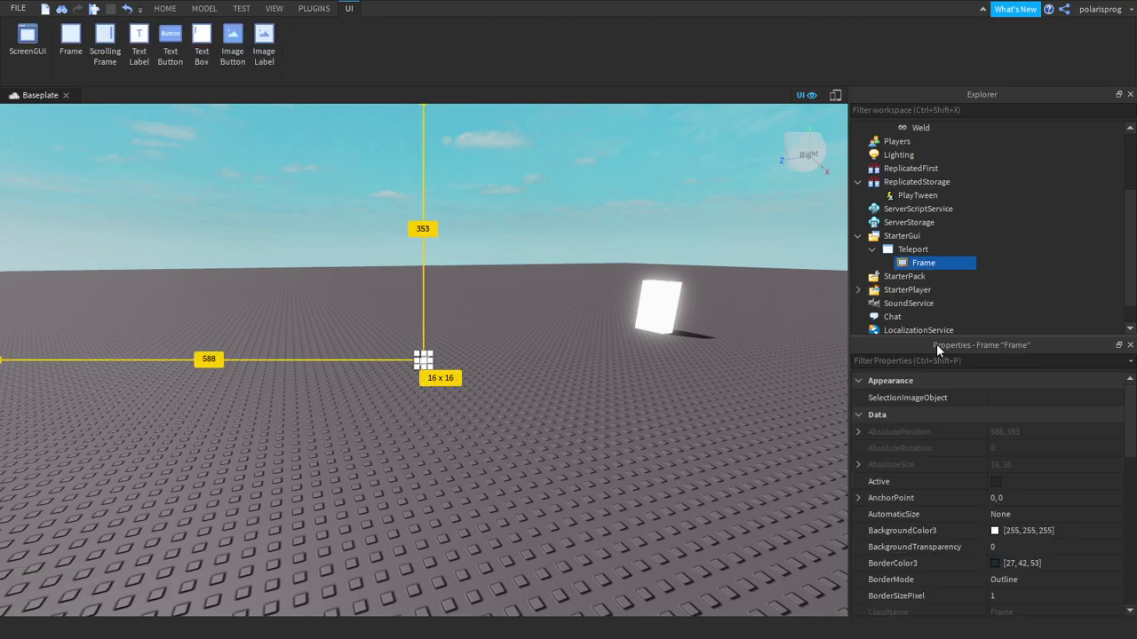
left_click(950, 361)
type("ba")
left_click(1035, 413)
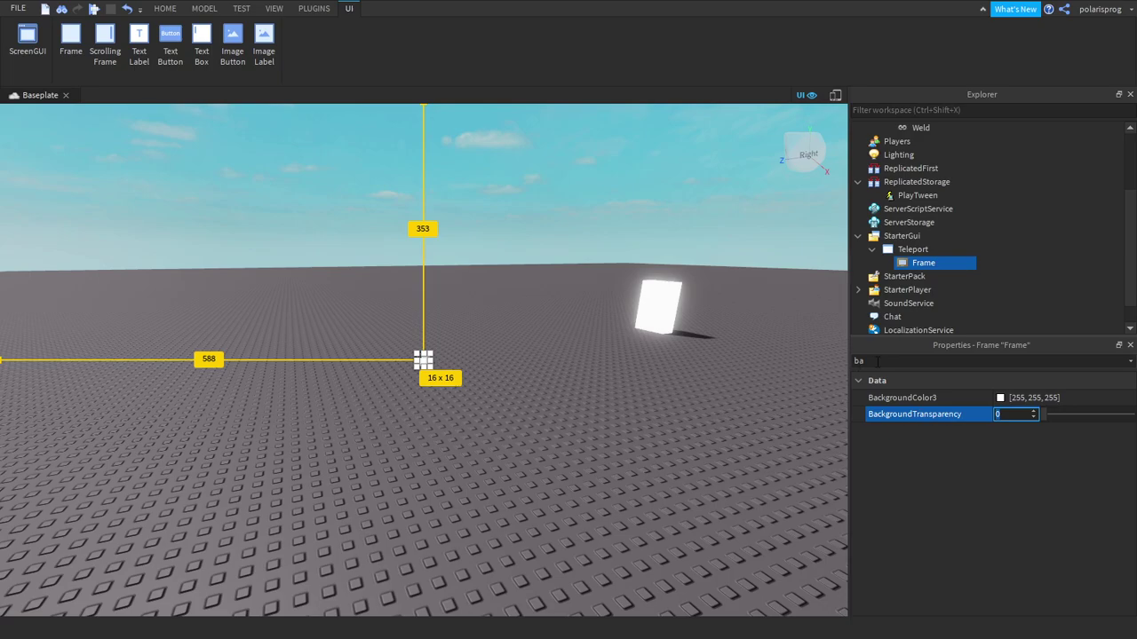
left_click_drag(888, 360, 716, 364)
type("bor")
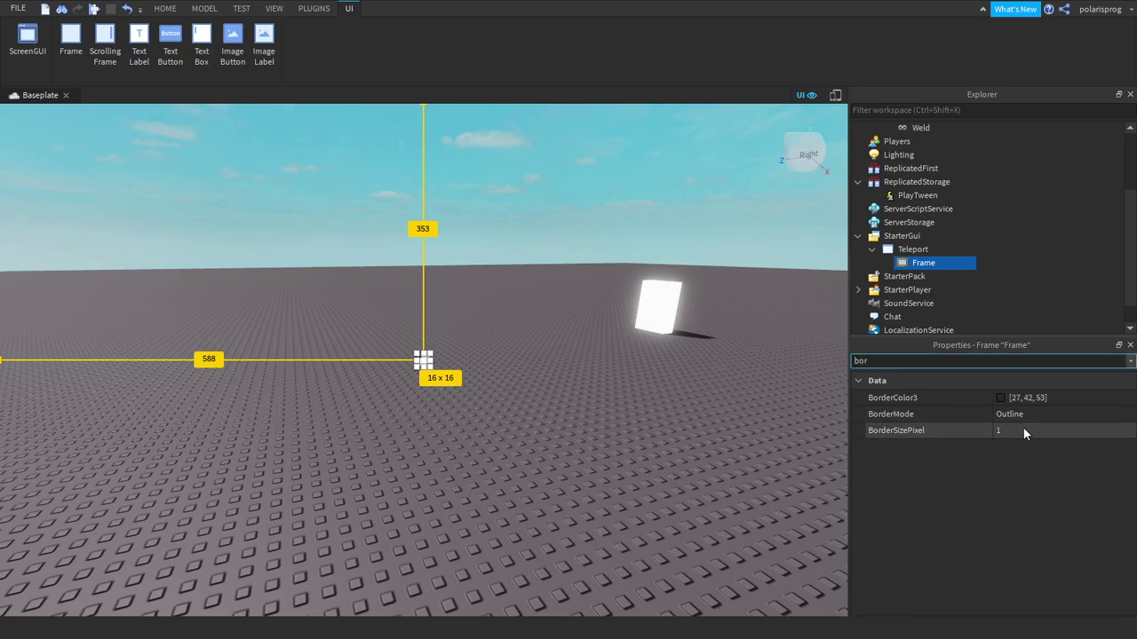
left_click(1045, 439)
type("0")
key("Return")
- Set the frame's BackgroundColor3 to black (0, 0, 0) and deselect the frame
double_click(895, 361)
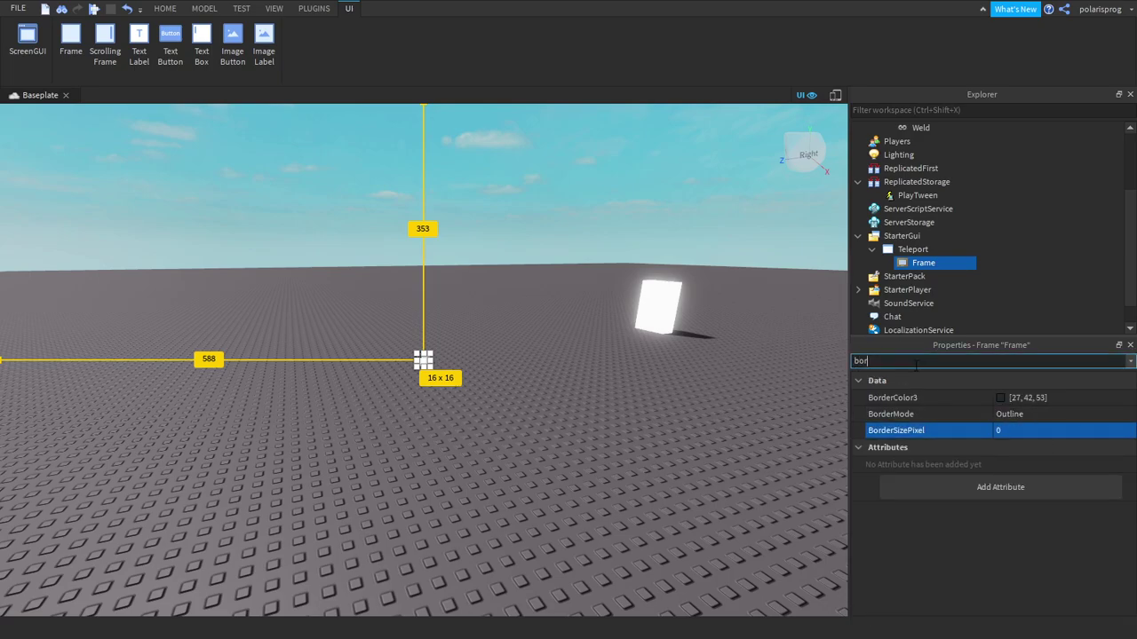
type("bac")
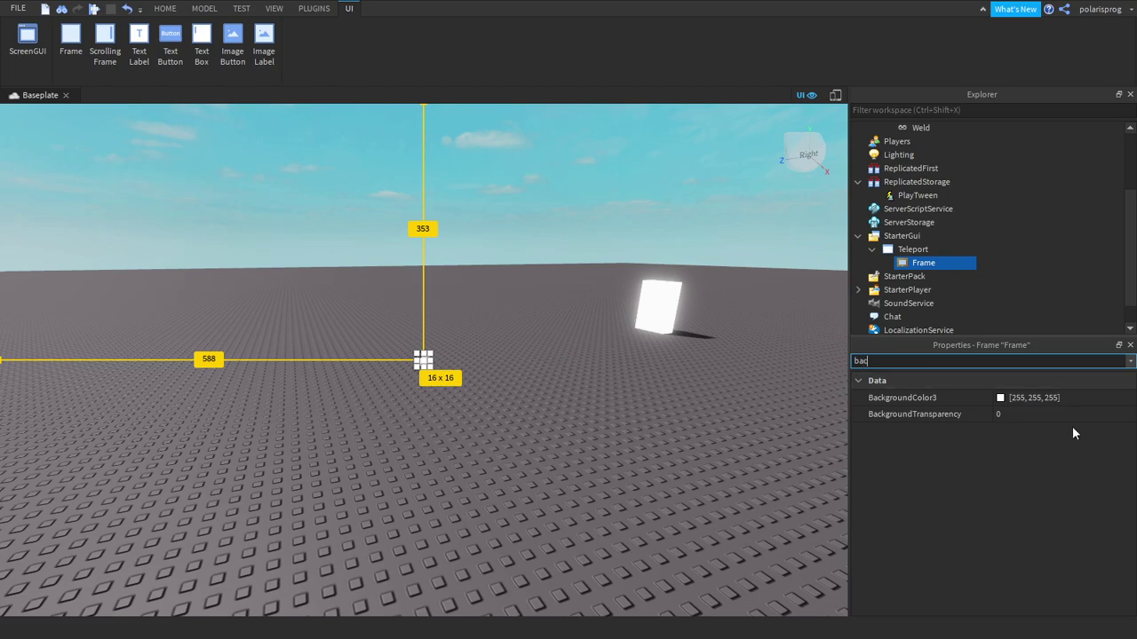
left_click(994, 397)
left_click_drag(731, 257, 737, 342)
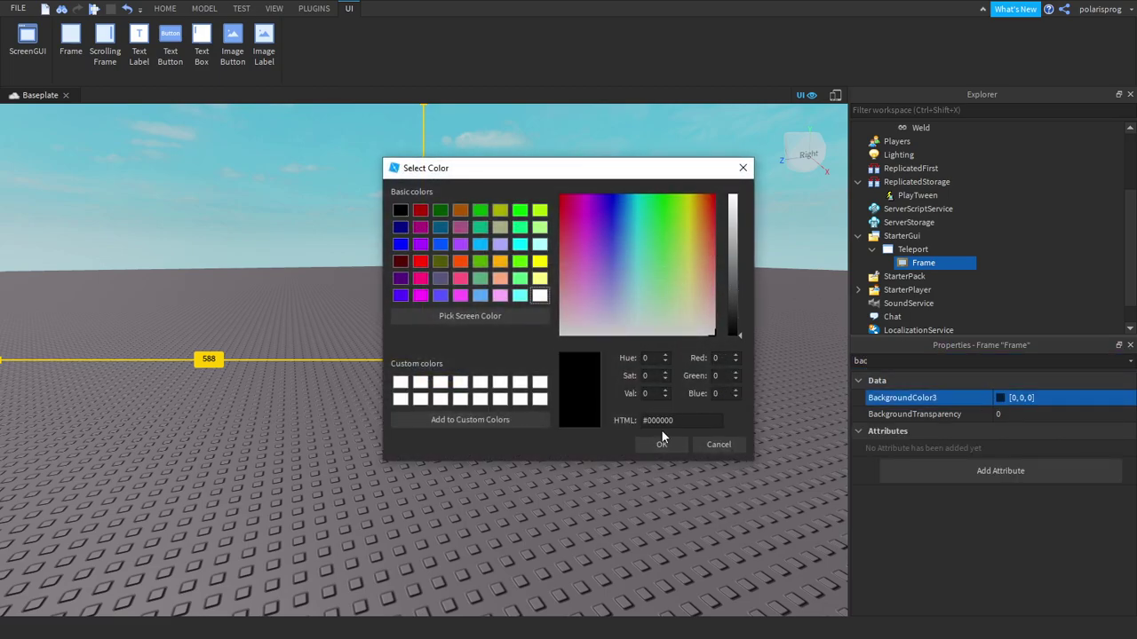
left_click(662, 444)
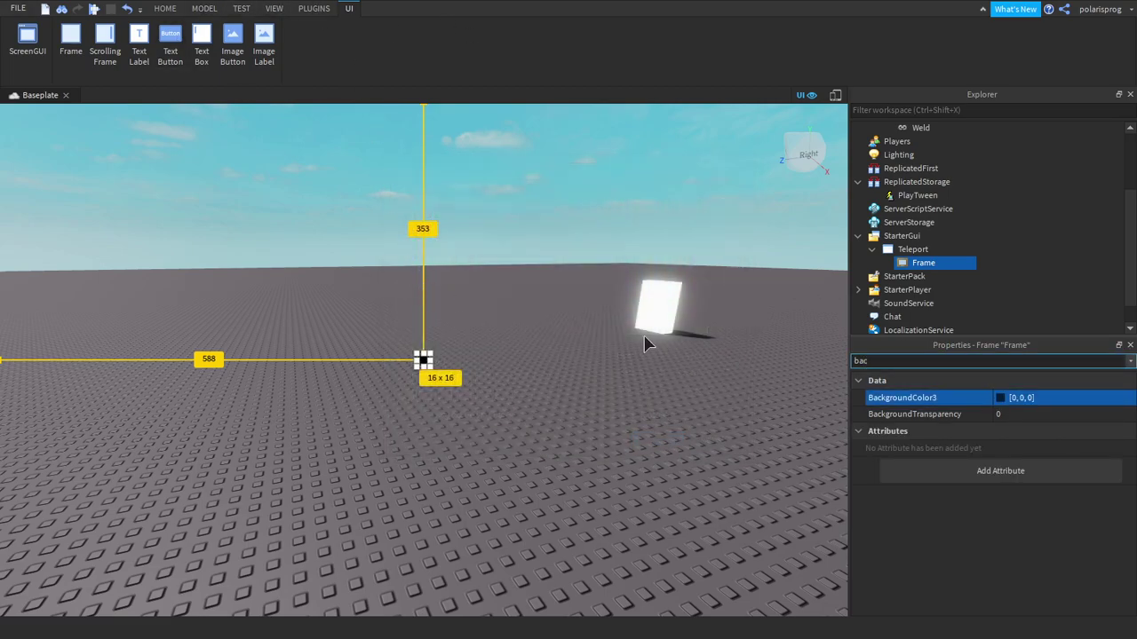
left_click(589, 332)
right_click_drag(589, 332, 609, 329)
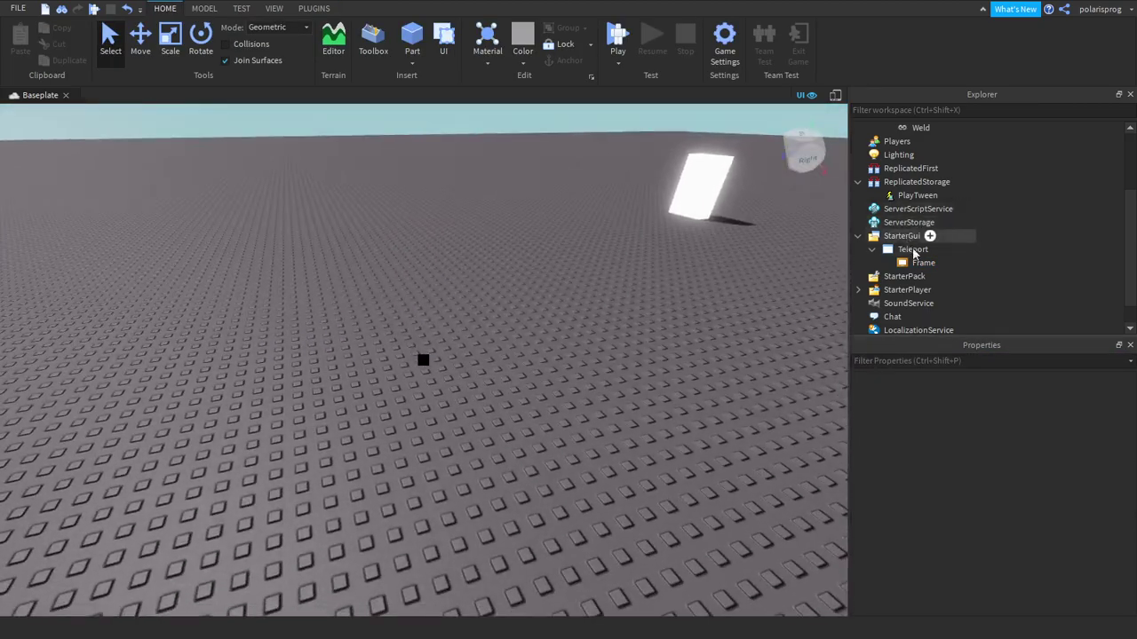
- Turn off the frame's Visible property
left_click(932, 262)
key("ctrl+shift+p")
type("v")
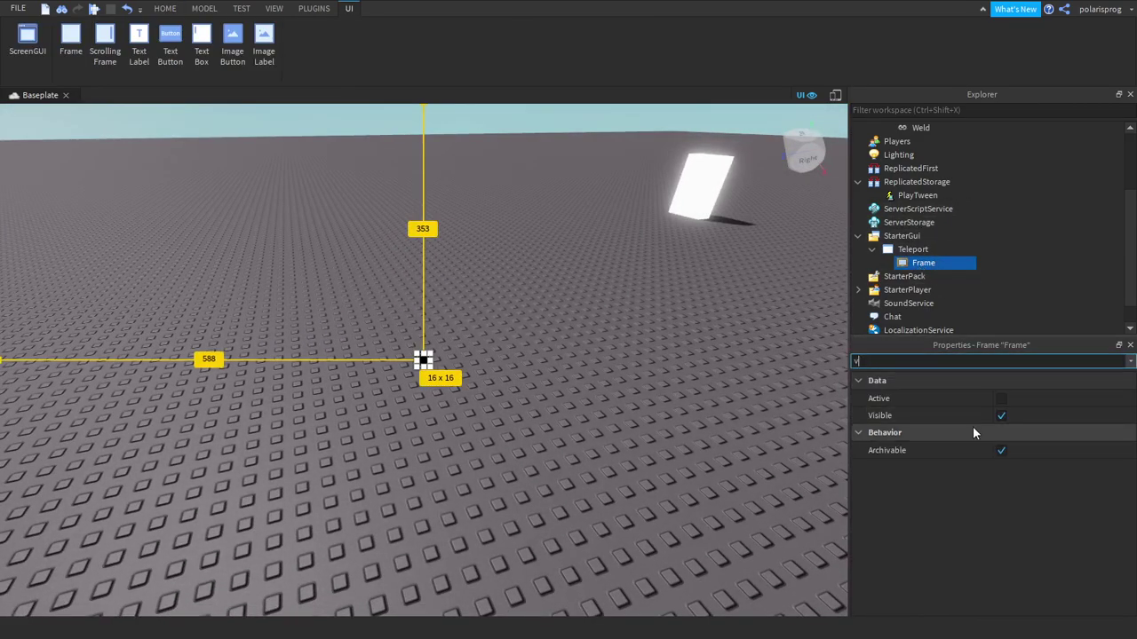
left_click(963, 414)
- Insert a LocalScript into the Frame of the Teleport ScreenGui
left_click(937, 250)
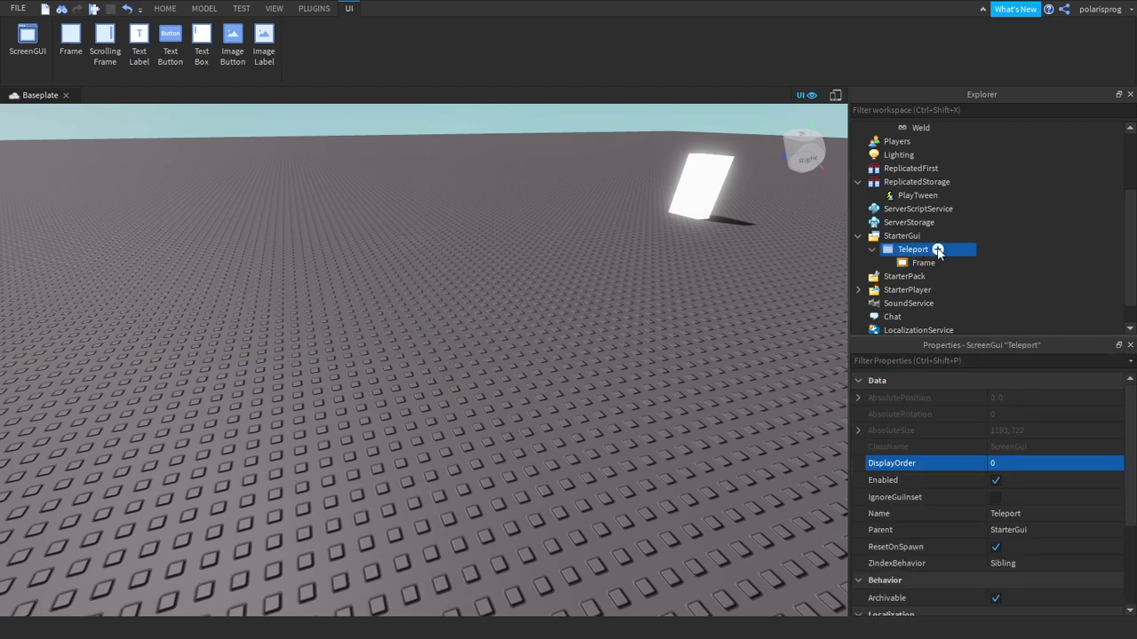
left_click(945, 262)
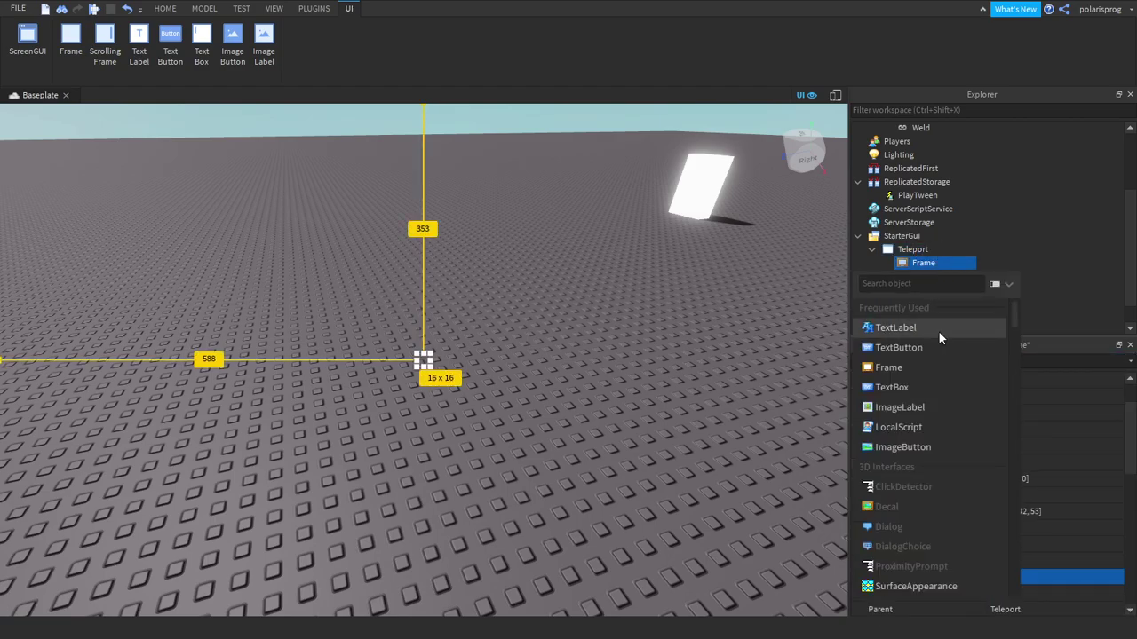
type("loc")
key("Return")
- Replace the LocalScript's default code with local player = game.Players.LocalPlayer
left_click(232, 263)
key("ctrl+a")
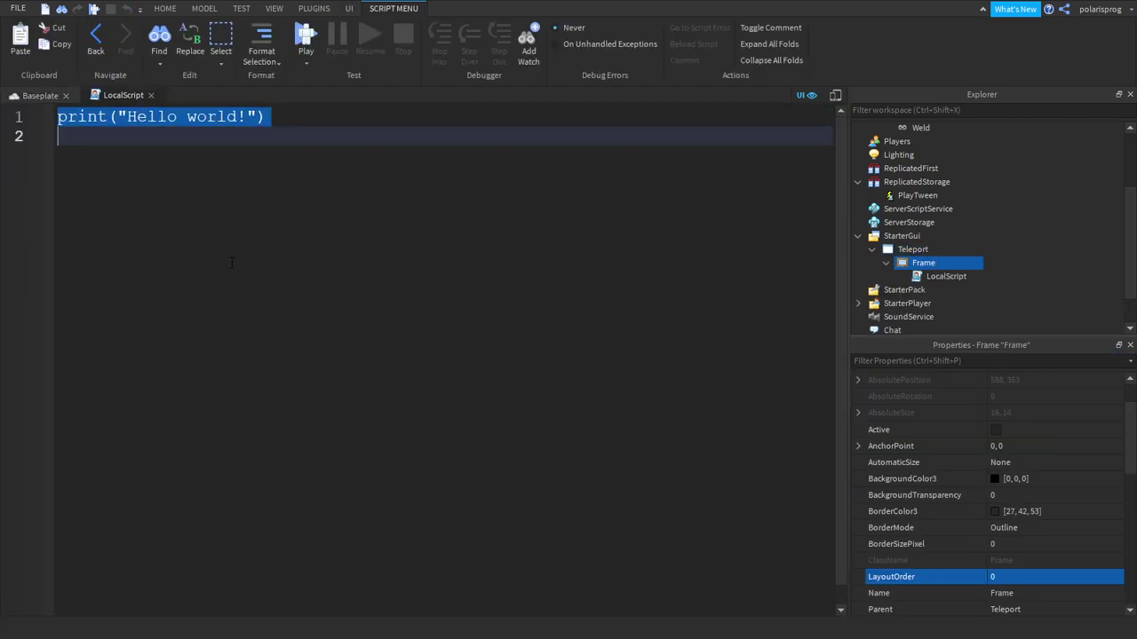
scroll(231, 262, "up", 1, "ctrl")
type("local ")
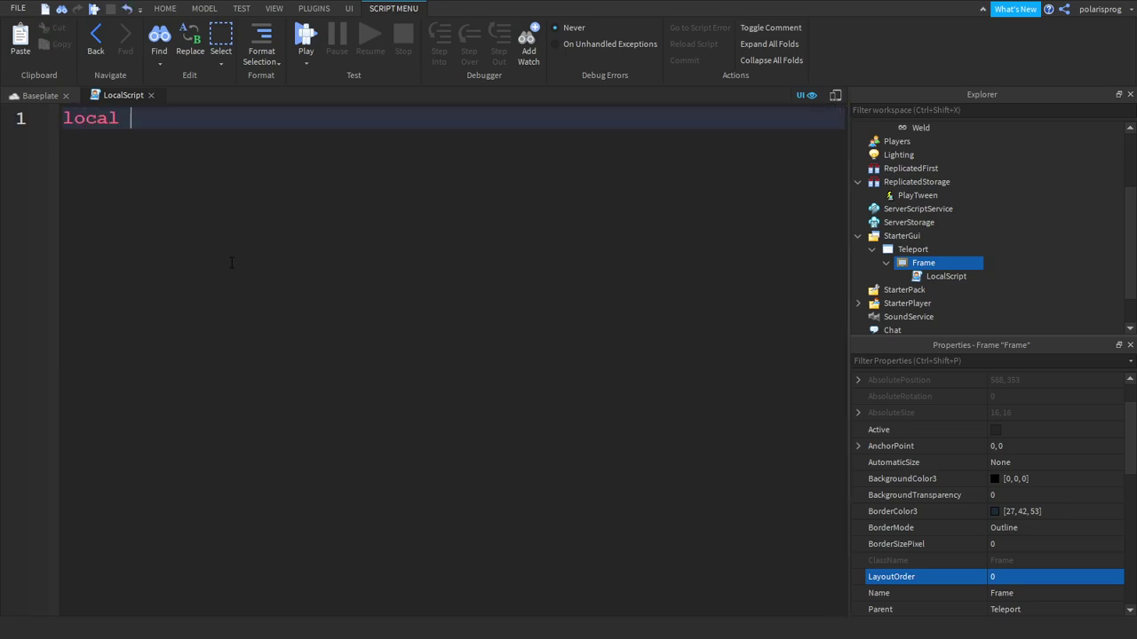
type("player = game.pal")
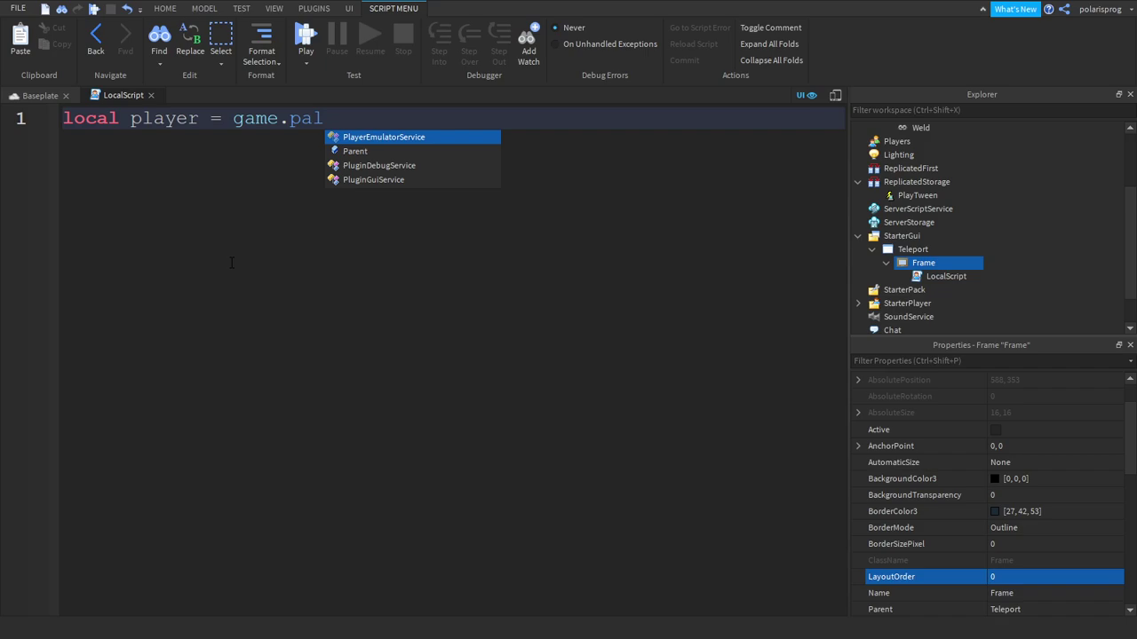
key("Down")
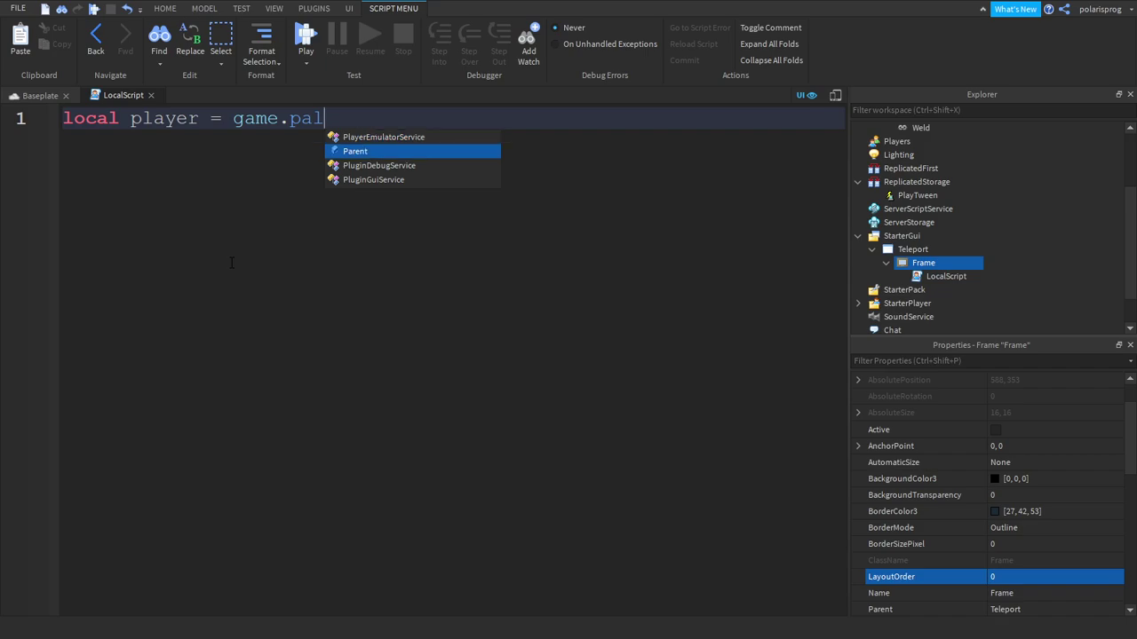
key("BackSpace")
key("BackSpace")
type("layers")
key("Return")
type(".LocalPlayer")
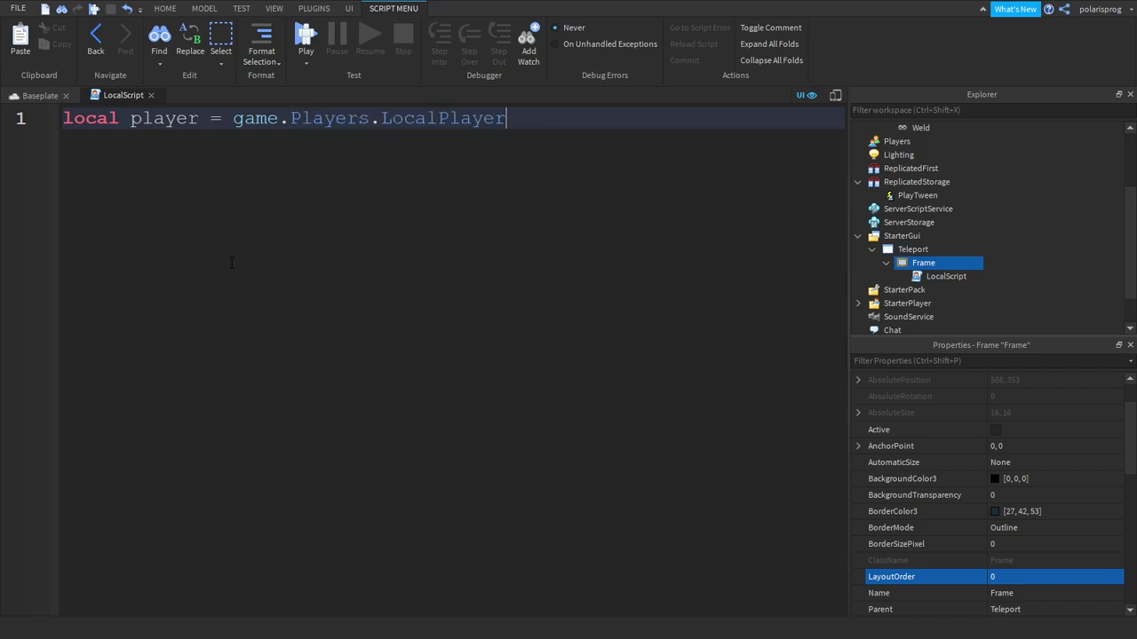
- Below a blank line, connect a function with a player parameter to game.ReplicatedStorage.PlayTween.OnClientEvent
key("Return")
key("Return")
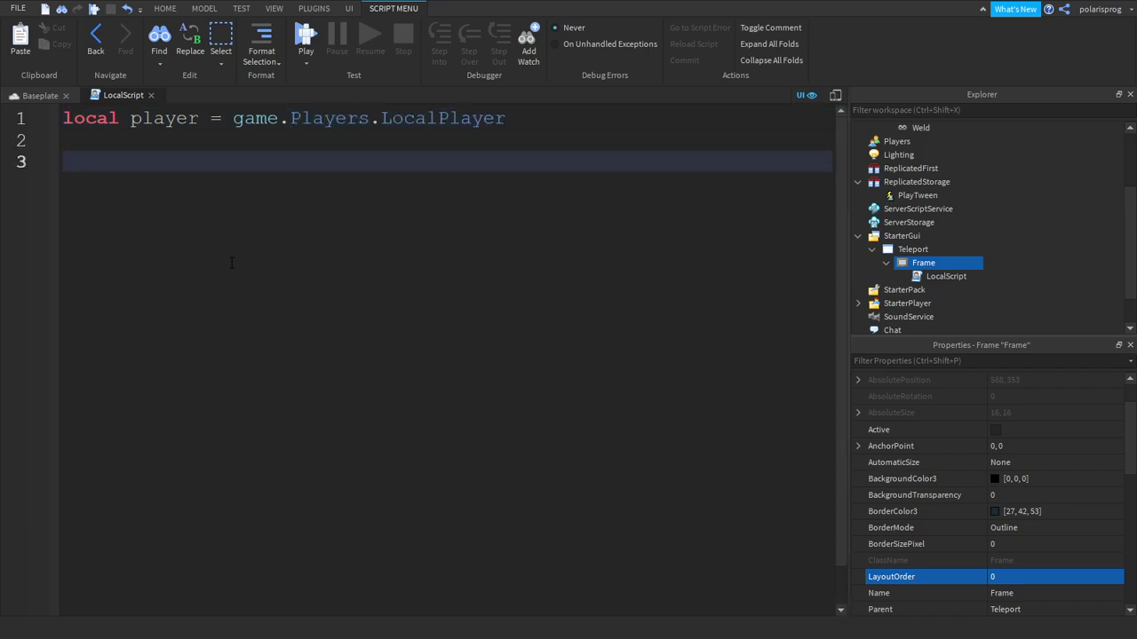
type("game.")
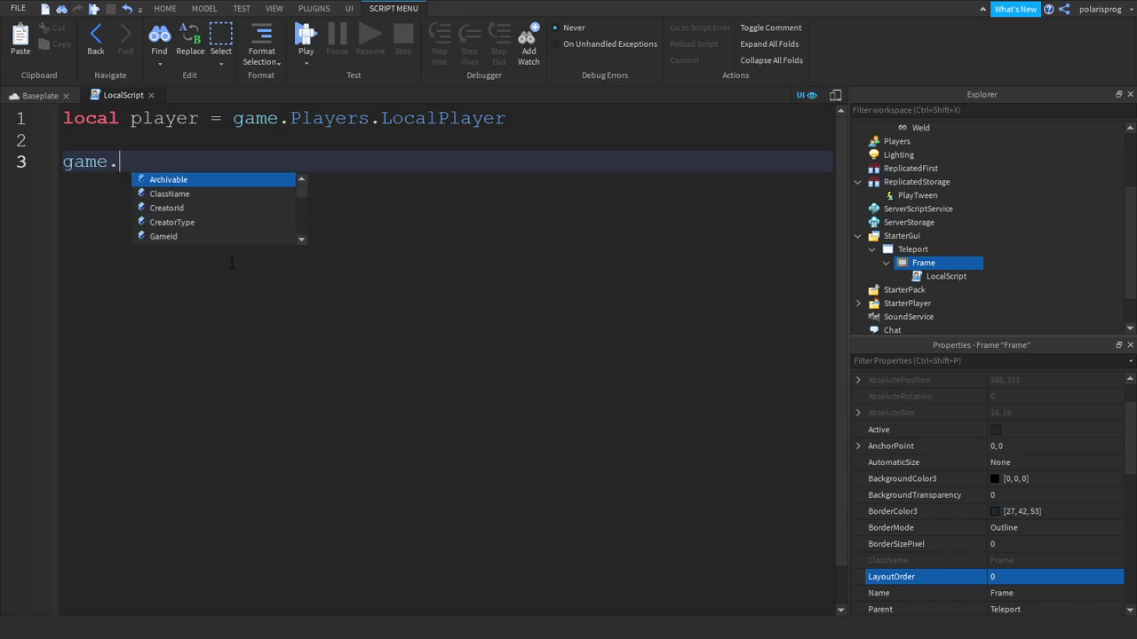
type("ReplicatedStorage.P")
key("Tab")
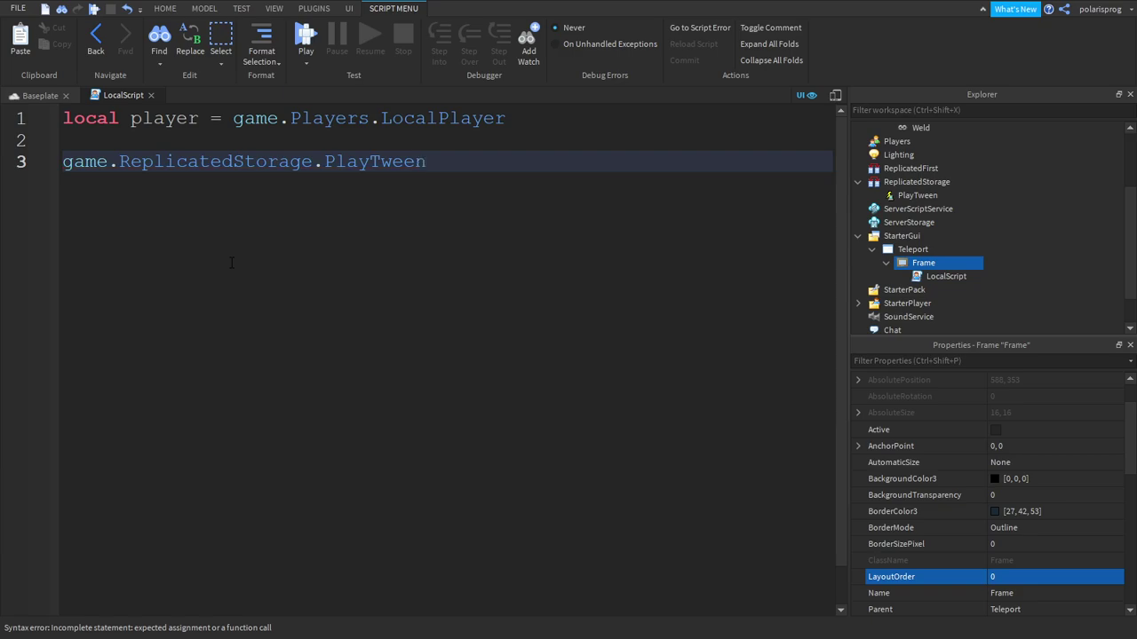
type(".O")
key("Tab")
type(":Connect(function")
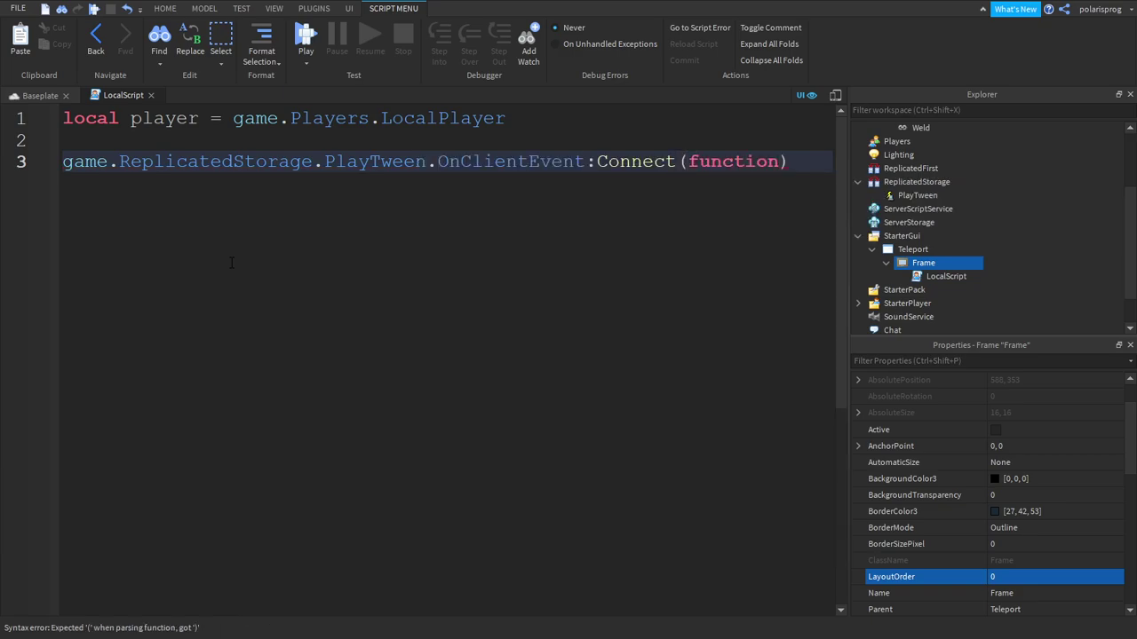
type("(player")
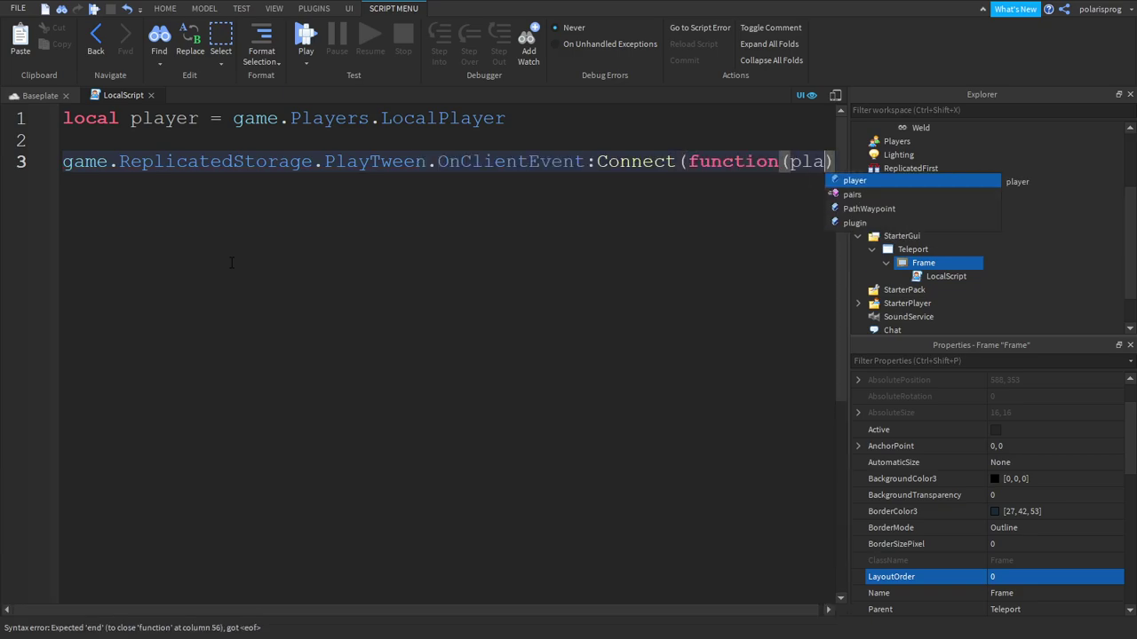
key("Return")
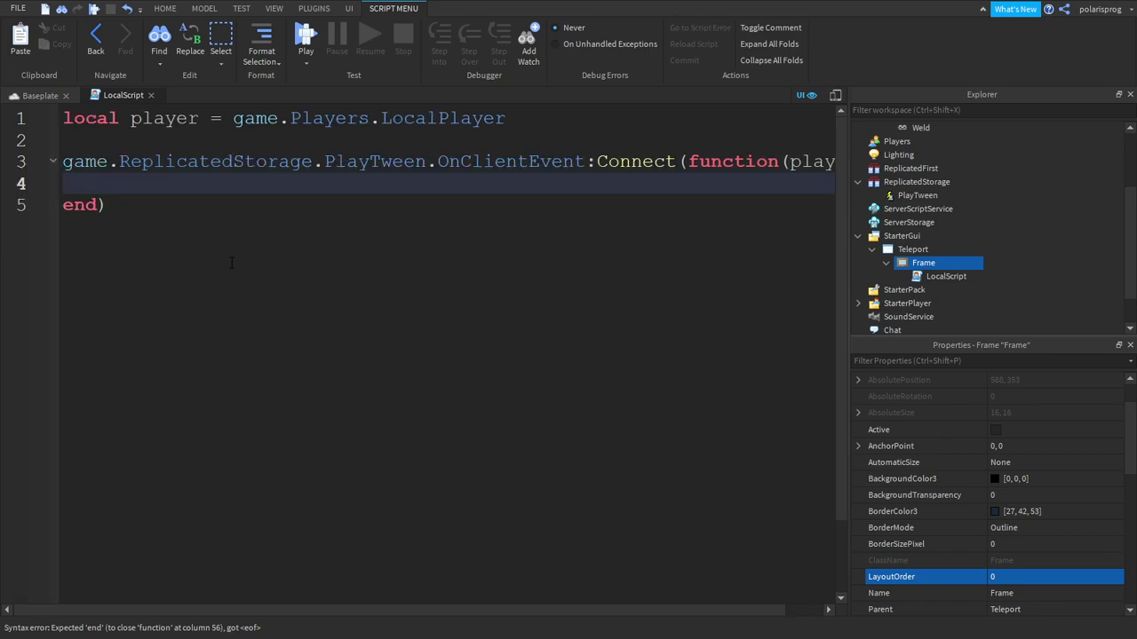
- Inside the event function, add script.Parent:TweenSize(UDim2.new(1,0,1,0))
type("script.Parent")
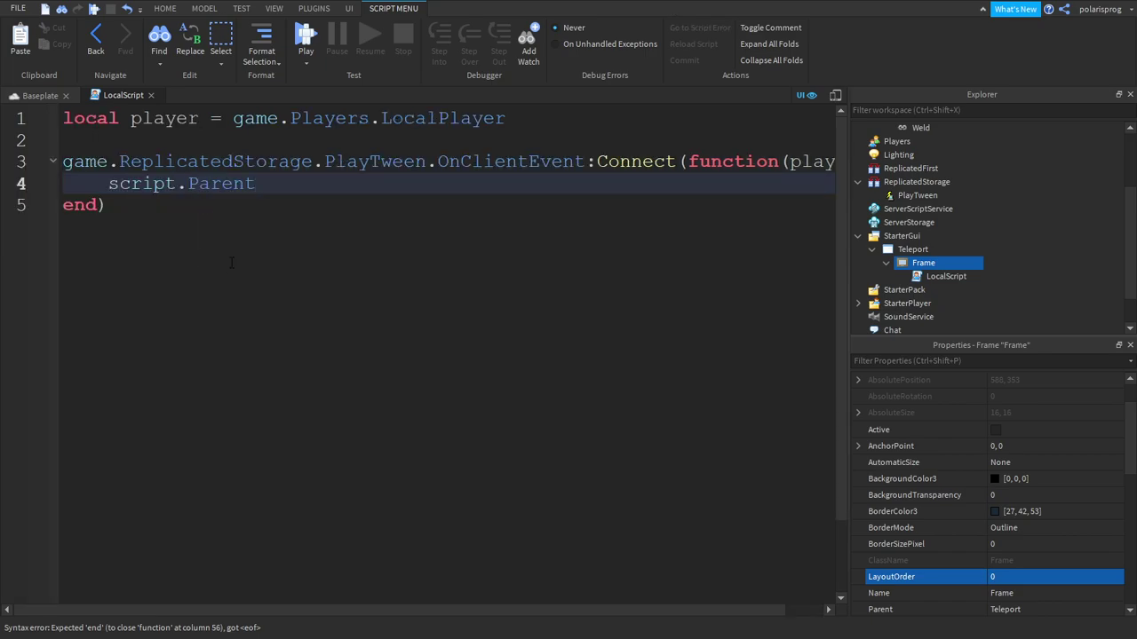
type(":Tw")
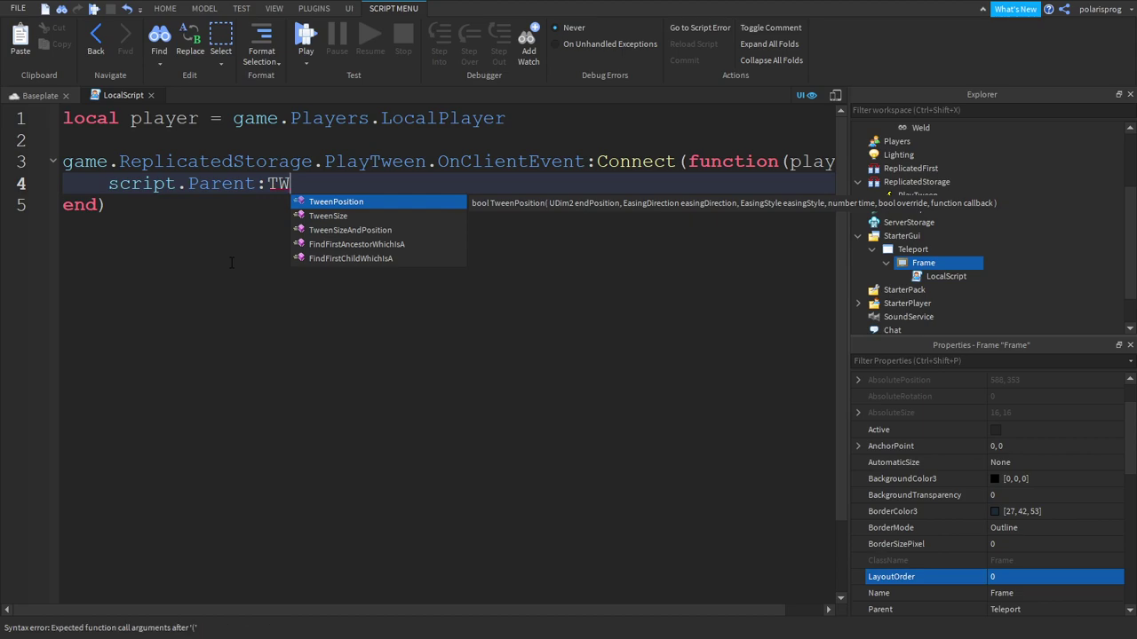
key("Down")
key("Tab")
type("UDim2.new")
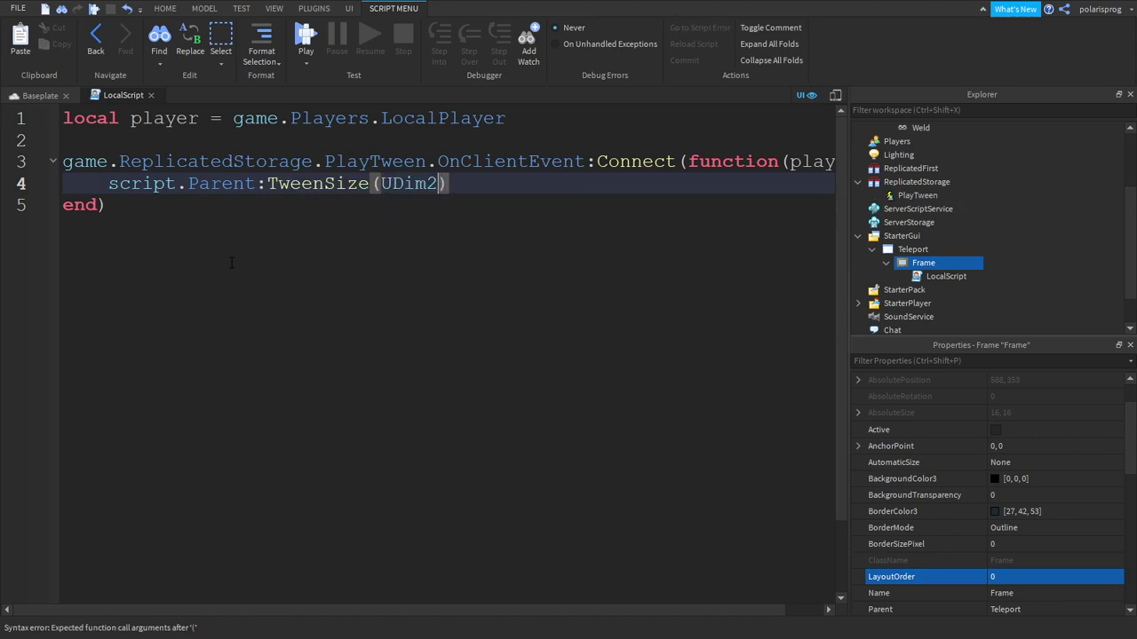
type("(")
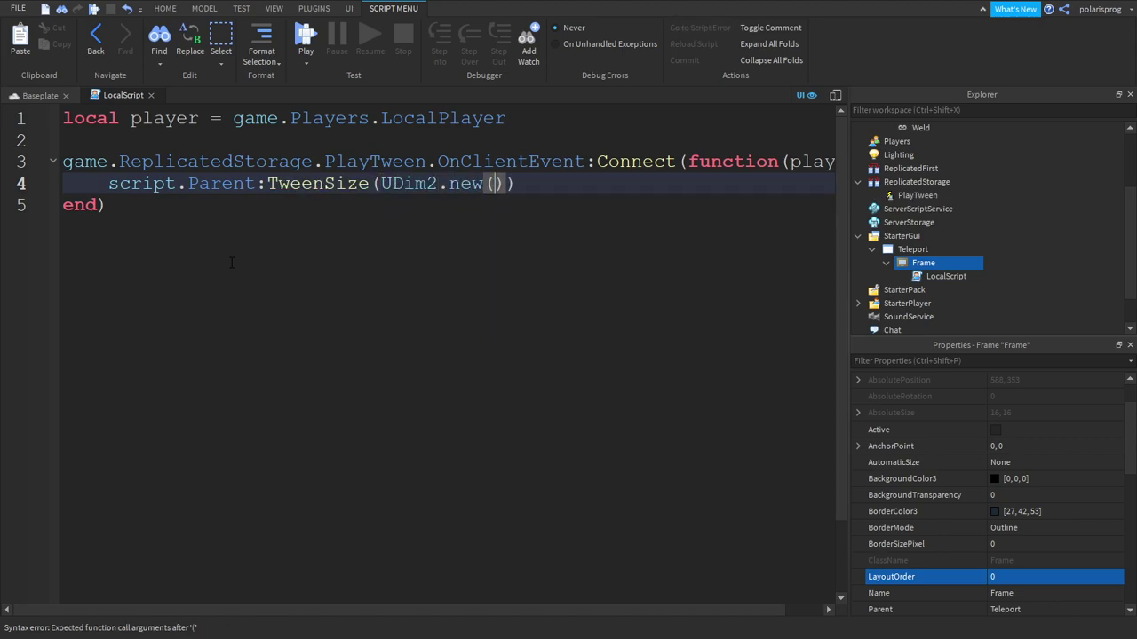
type("1,0,1,0")
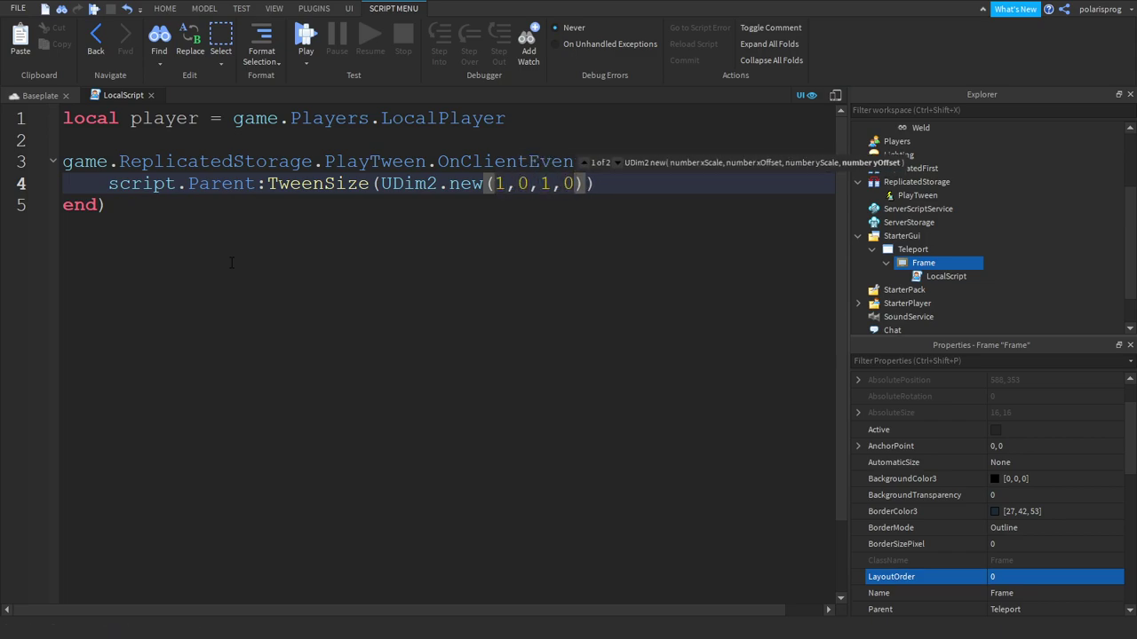
type("))")
- Add wait(2) on the line after the TweenSize call
key("Return")
type("w")
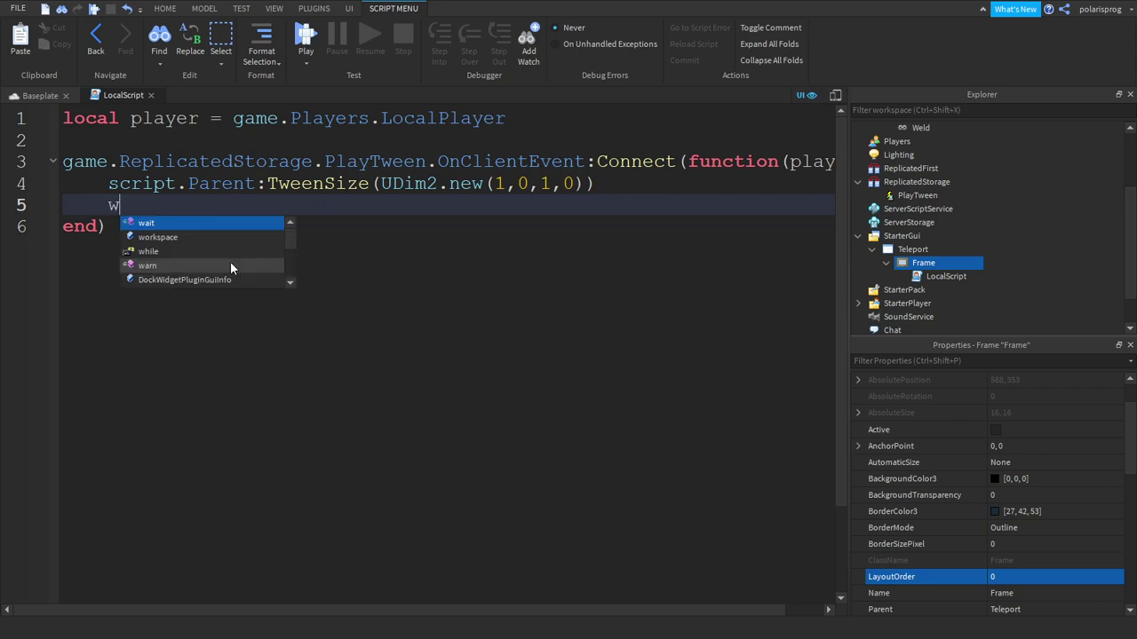
key("Tab")
type("(2)")
- Add a second script.Parent:TweenSize() call and paste the frame's Size value {0.013, 0},{0.022, 0} as its argument
key("Return")
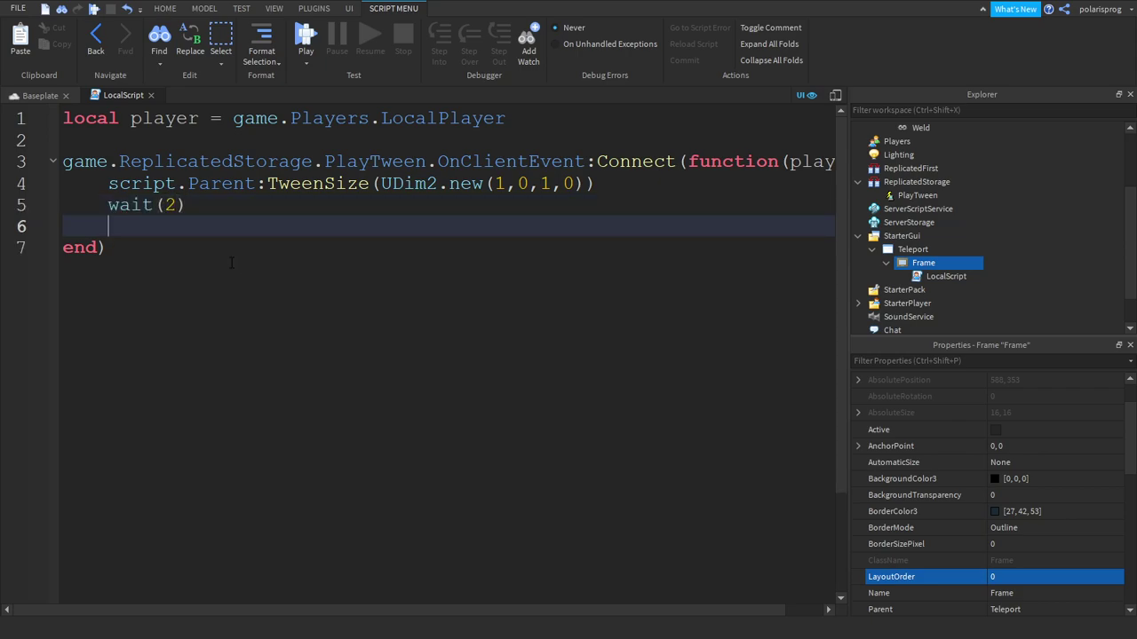
type("script.Parent:")
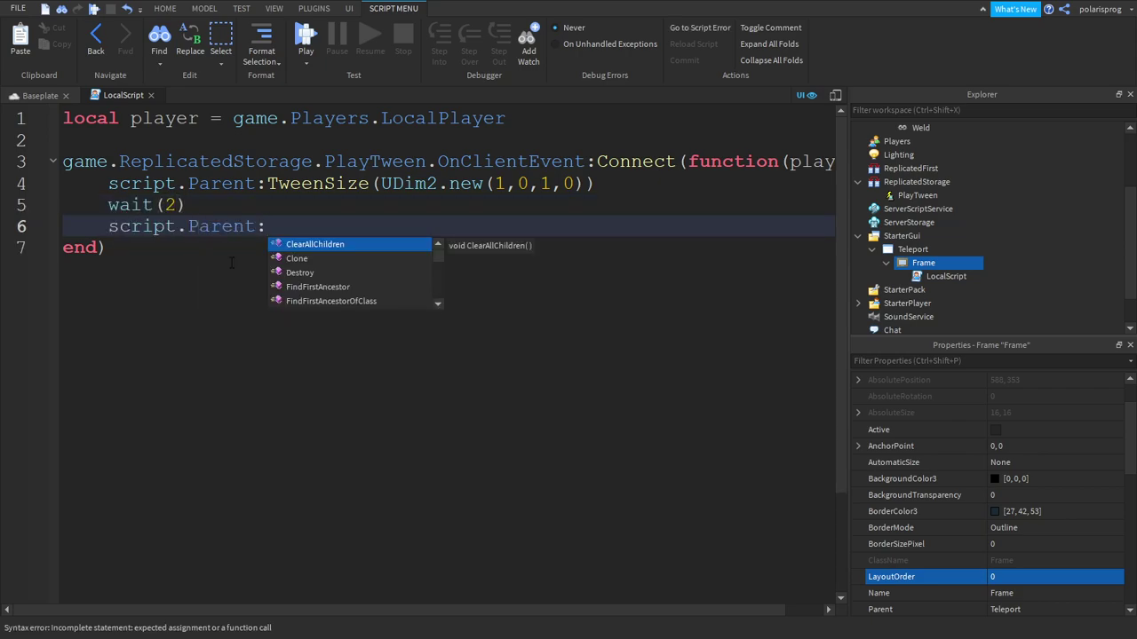
type("Tw")
key("Tab")
type("(")
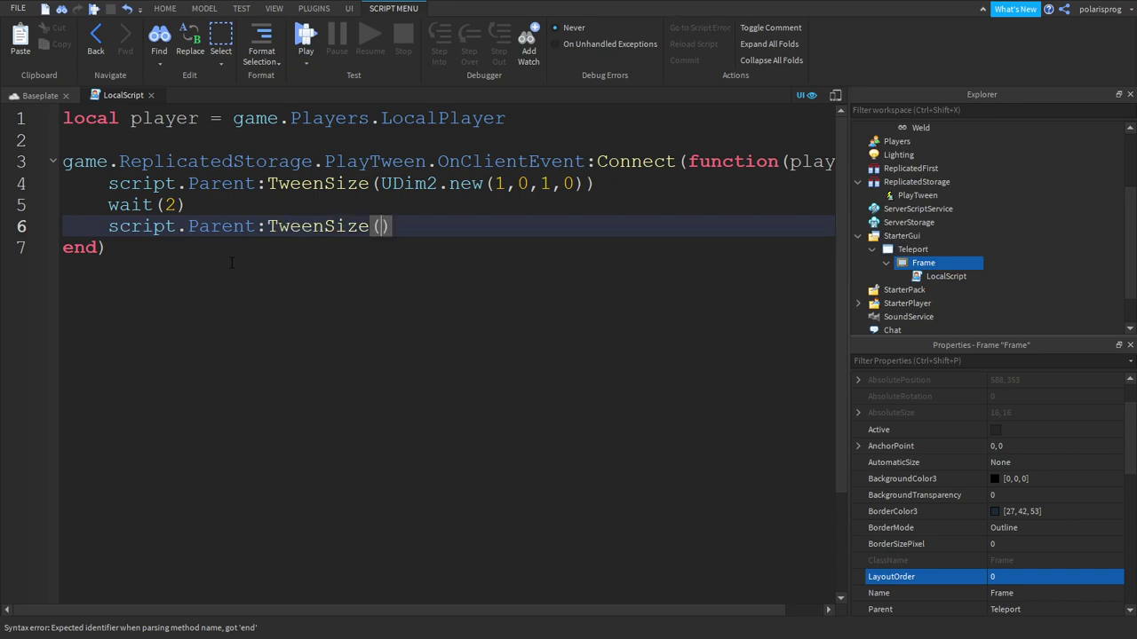
left_click(908, 361)
type("size")
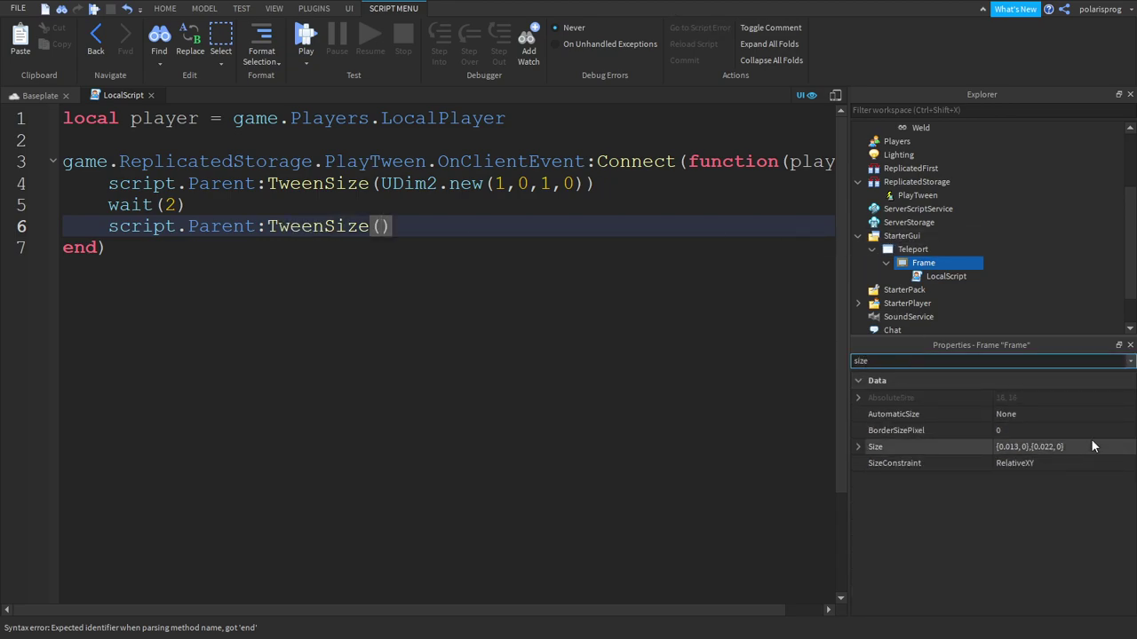
left_click(1091, 448)
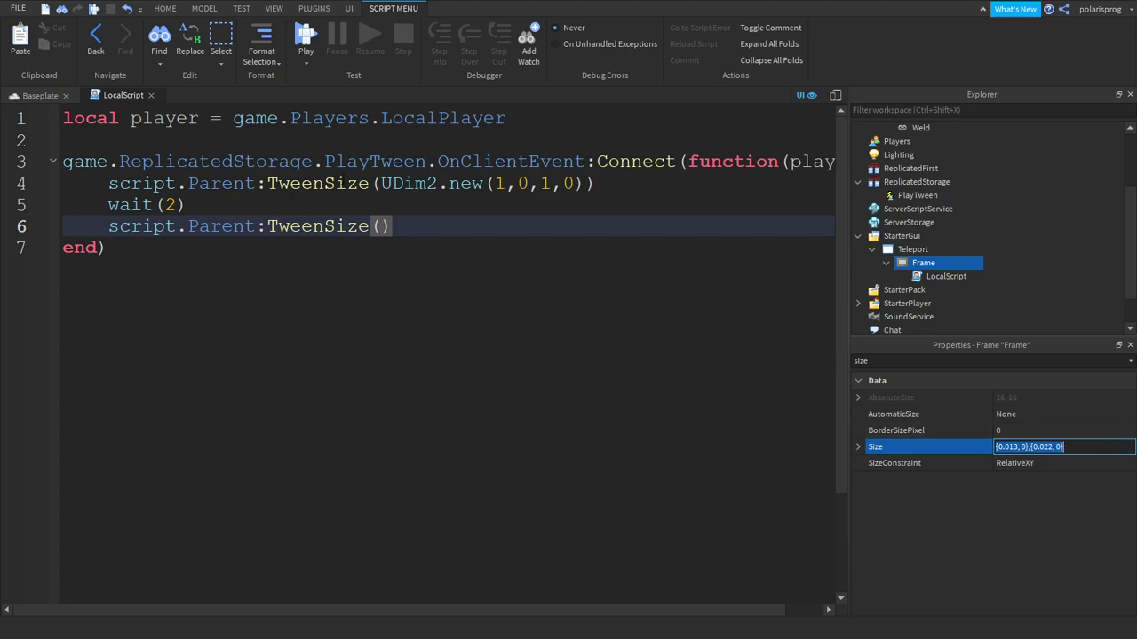
key("ctrl+c")
left_click(381, 226)
key("ctrl+v")
- Remove the curly braces from the pasted size so the argument reads 0.013, 0,0.022, 0
key("BackSpace")
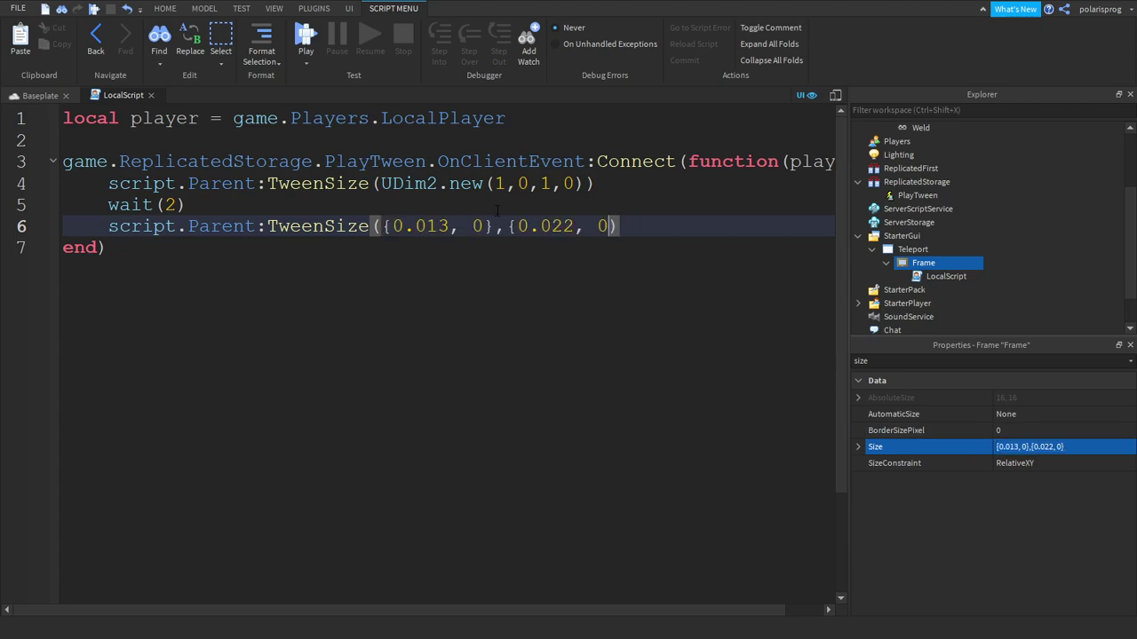
left_click(519, 229)
key("BackSpace")
left_click(494, 229)
key("BackSpace")
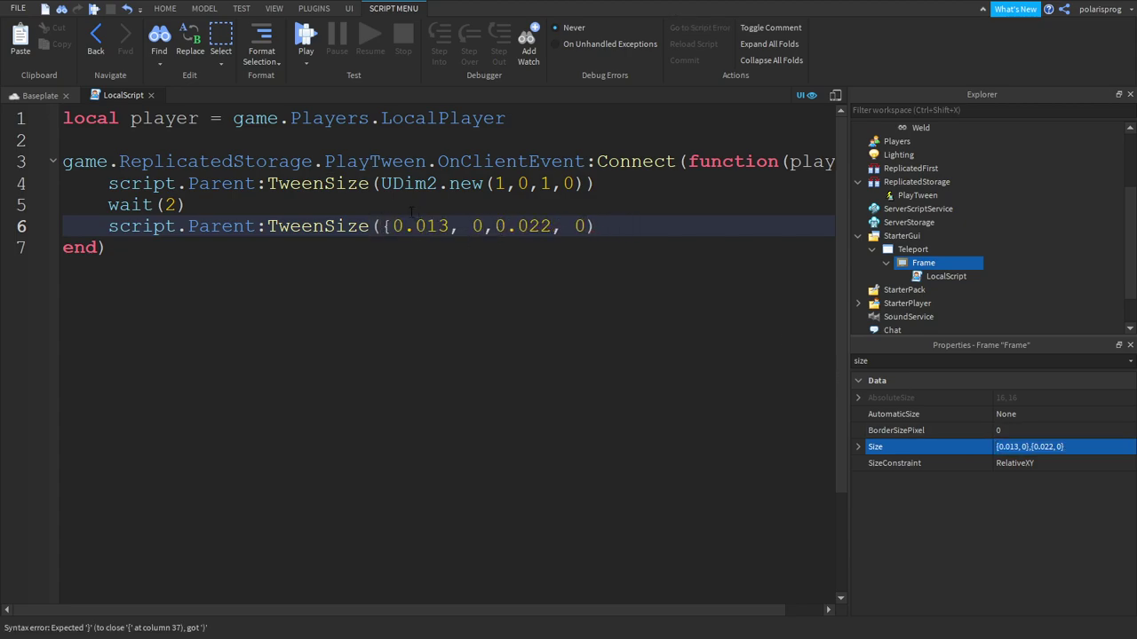
left_click(393, 225)
key("BackSpace")
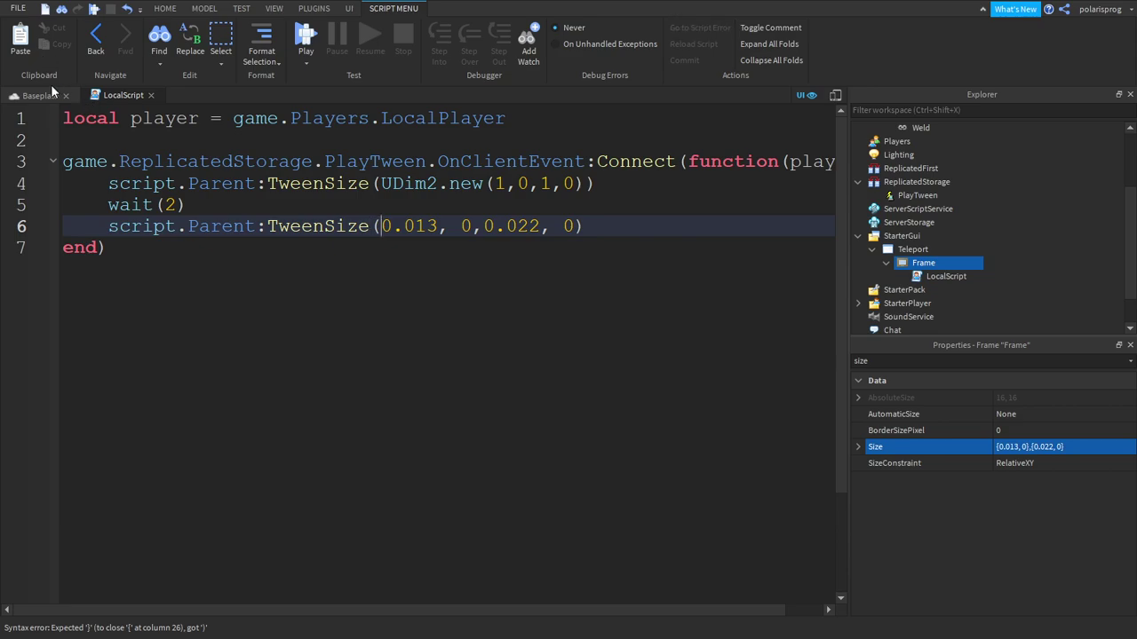
- Add script.Parent.Visible = true as the first line of the event function
left_click(46, 92)
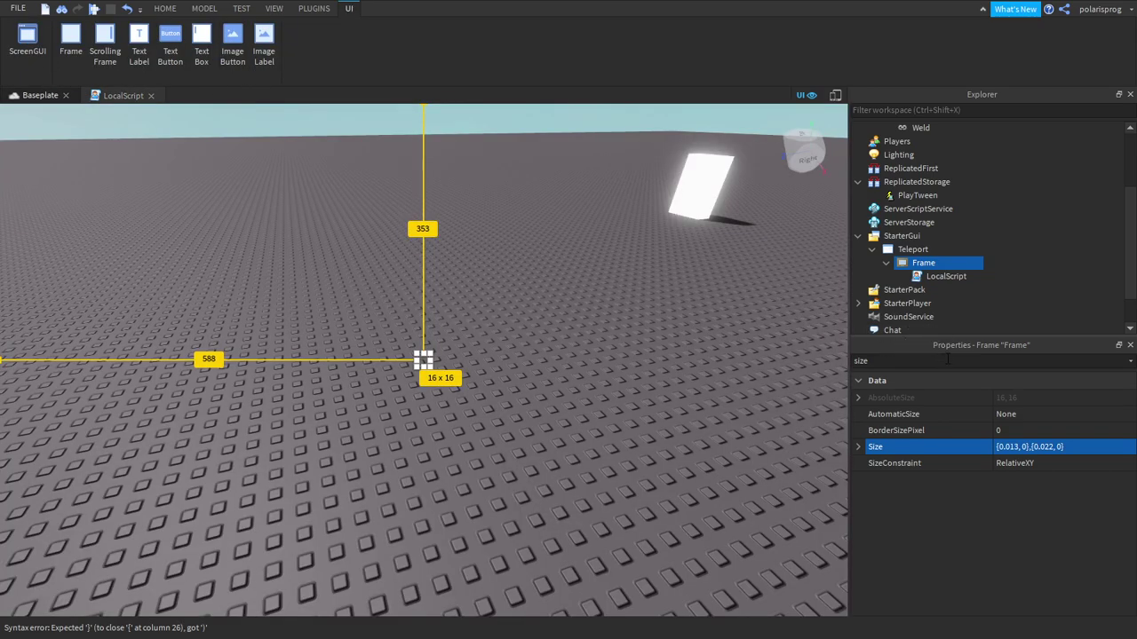
double_click(964, 277)
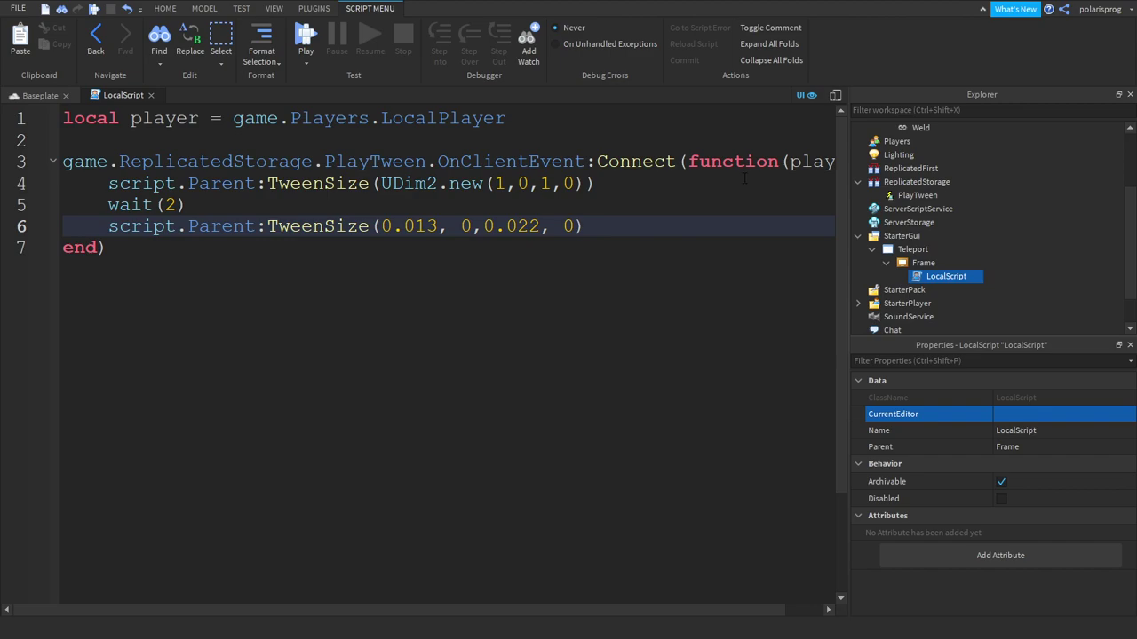
scroll(745, 178, "down", 2, "ctrl")
left_click(771, 164)
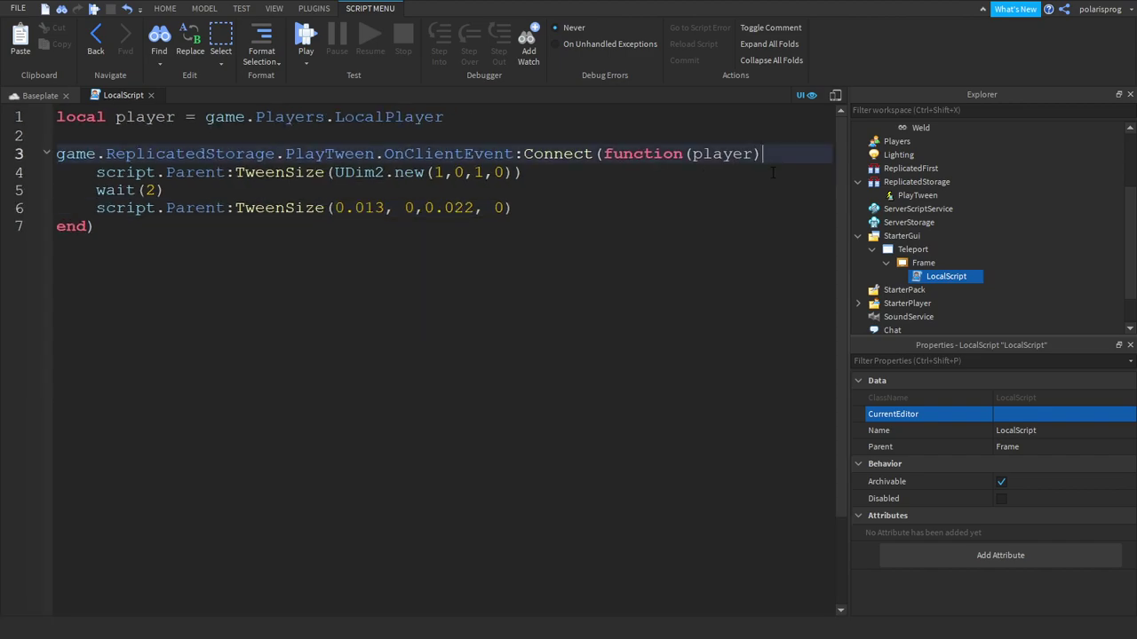
key("Return")
type("script.Parent.Visible = t")
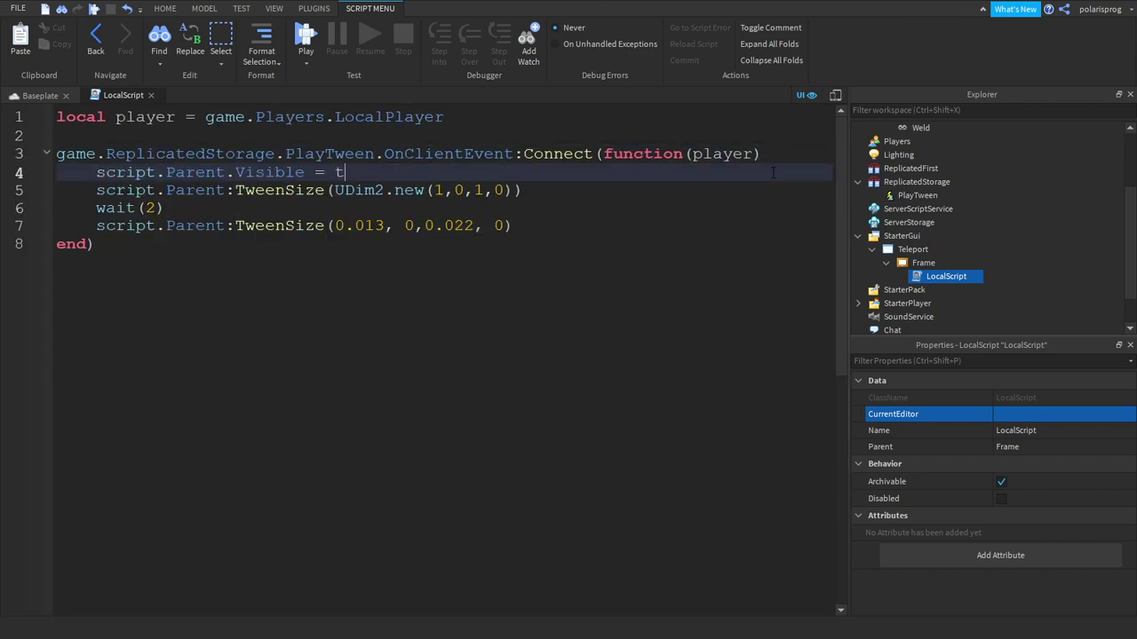
type("rue")
- Below the second TweenSize call, add a wait(0.3) line followed by script.Parent.Visible = false
left_click(645, 227)
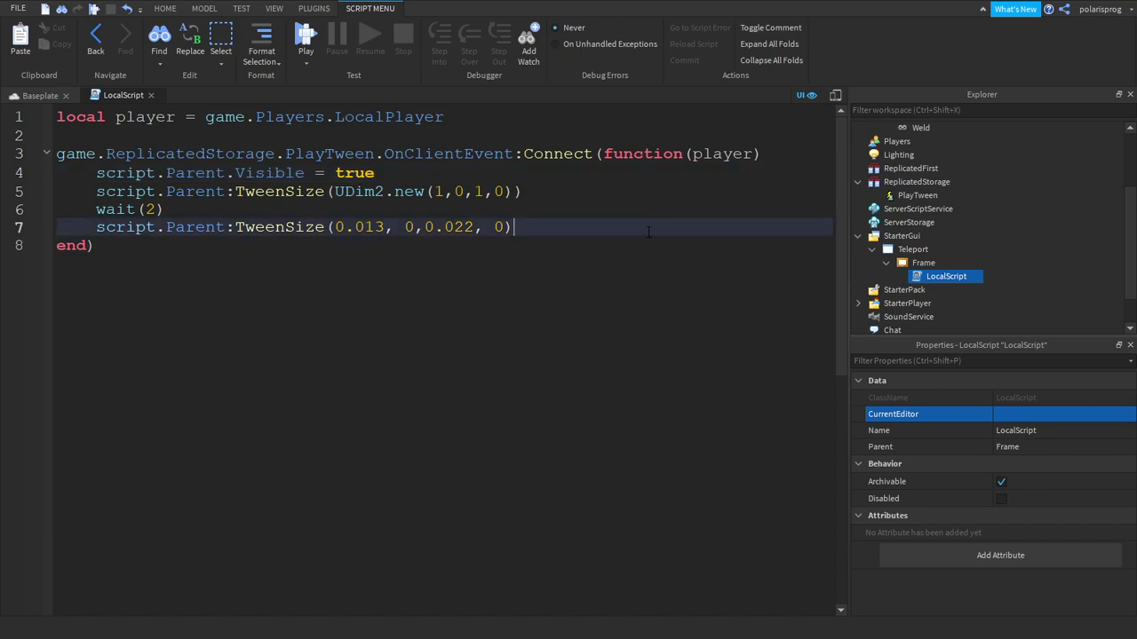
key("Return")
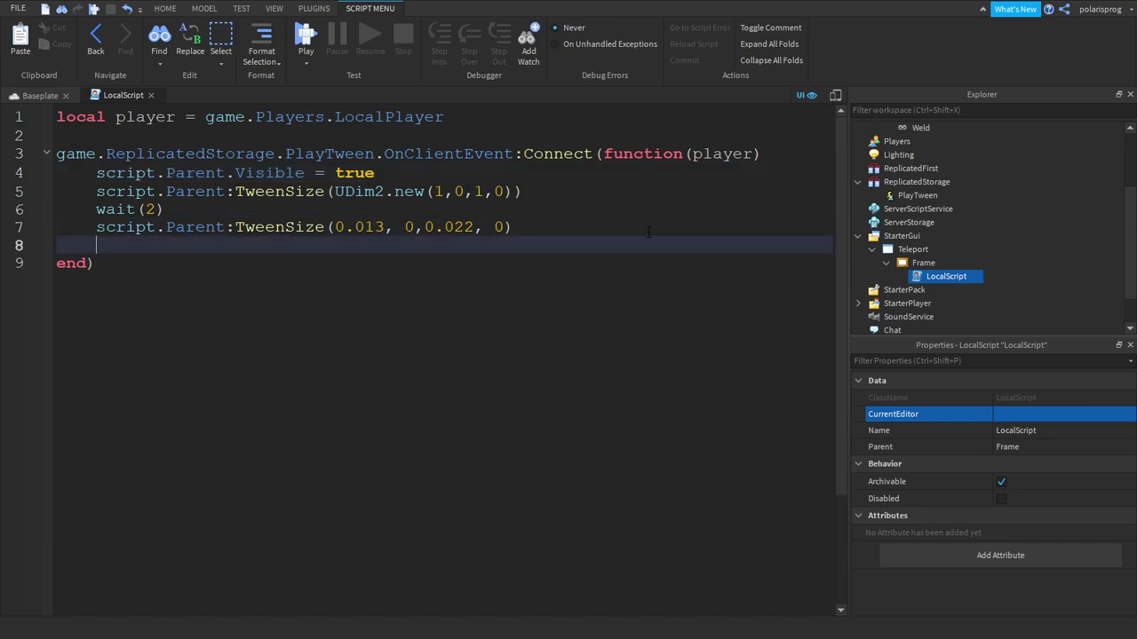
type("wait(1)")
key("Return")
type("script.P")
key("Tab")
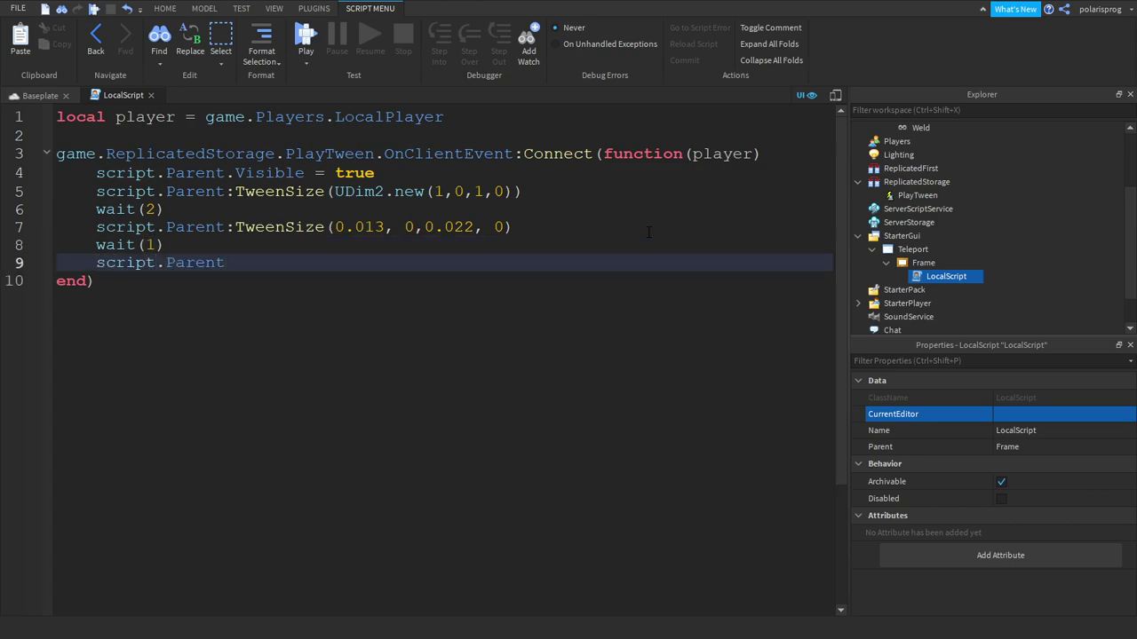
double_click(149, 244)
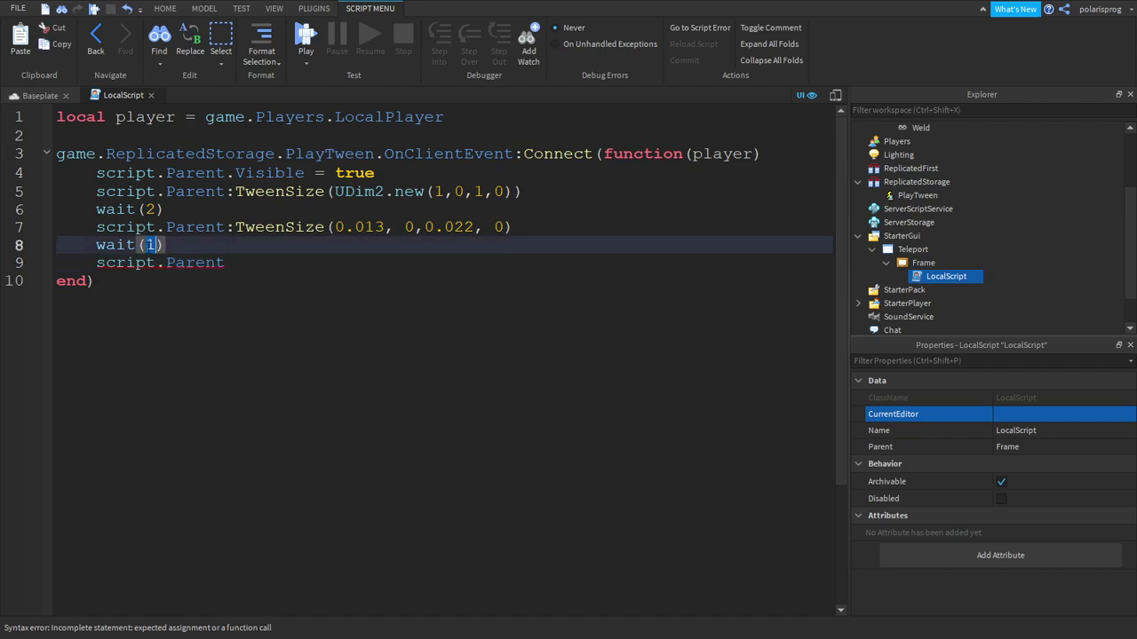
type("0.3")
left_click(229, 265)
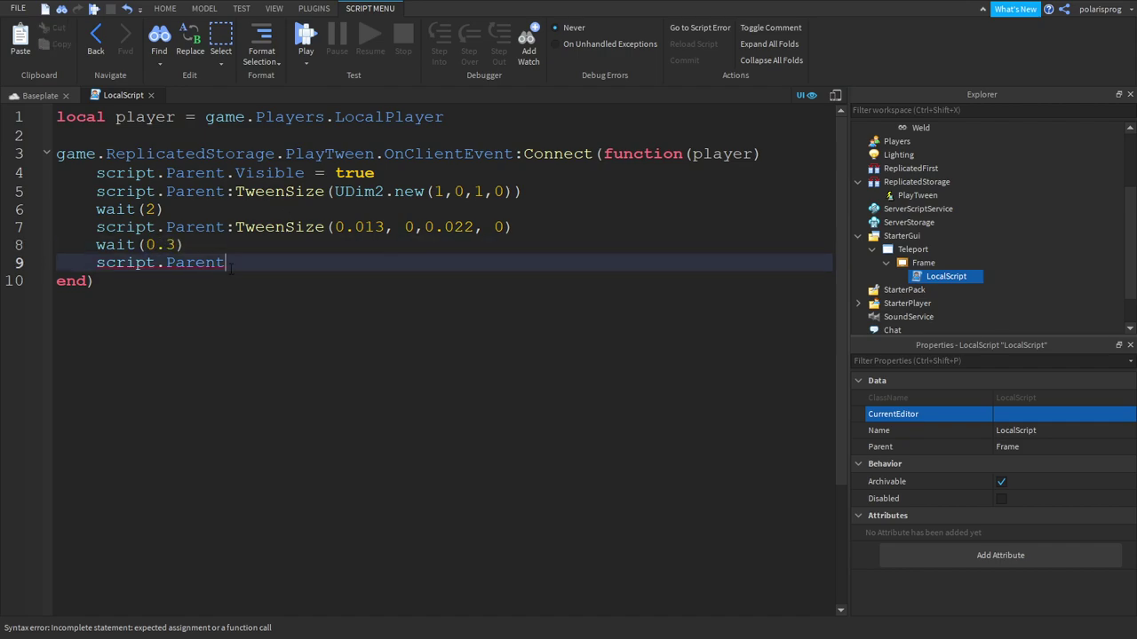
type(".Visible = ")
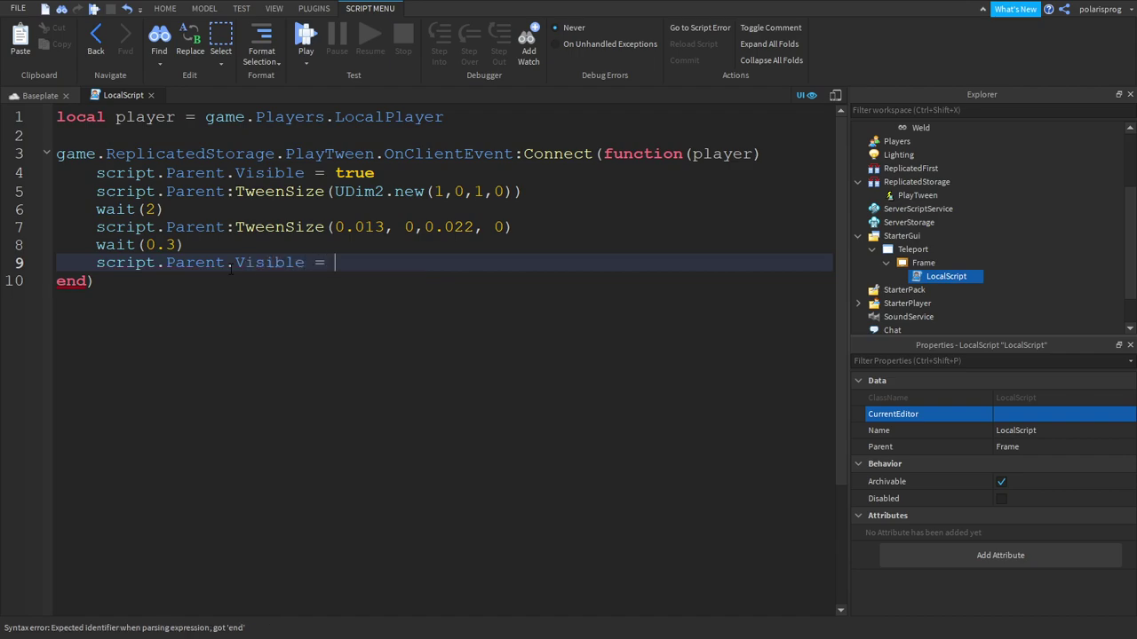
type("false")
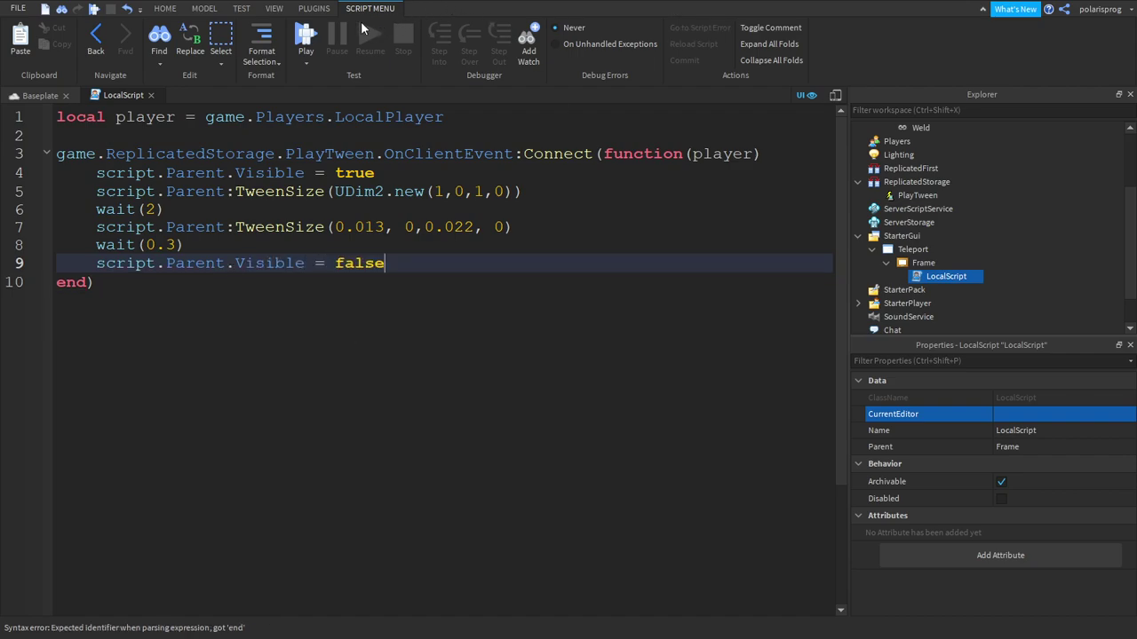
- Playtest the place, move the character around to check how the black frame covers the screen, and stop the test
left_click(307, 36)
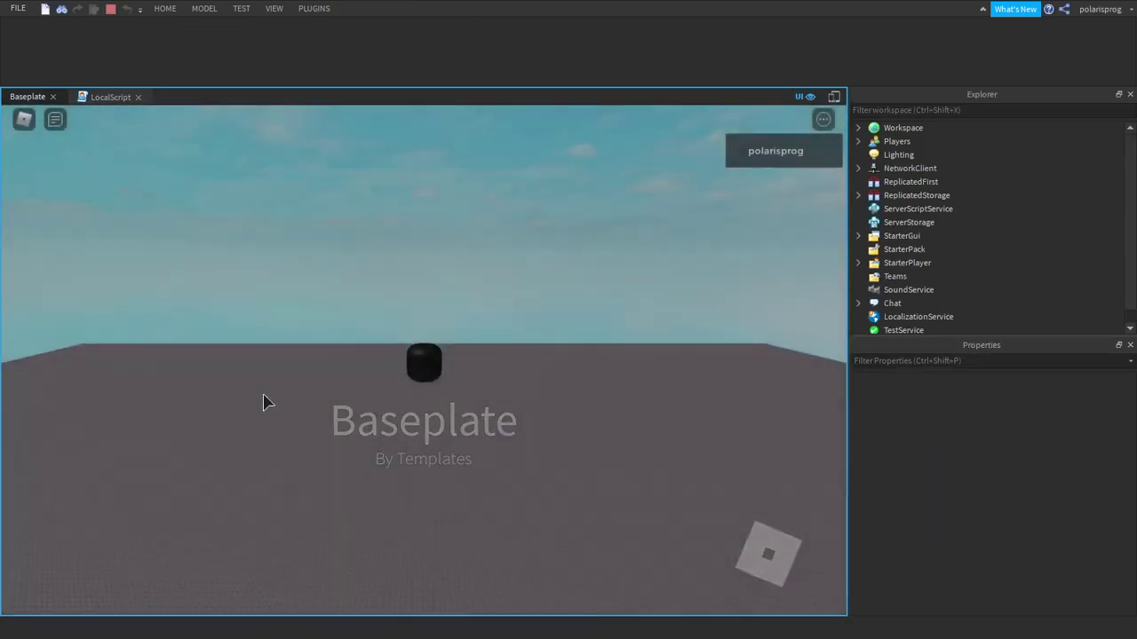
key("w")
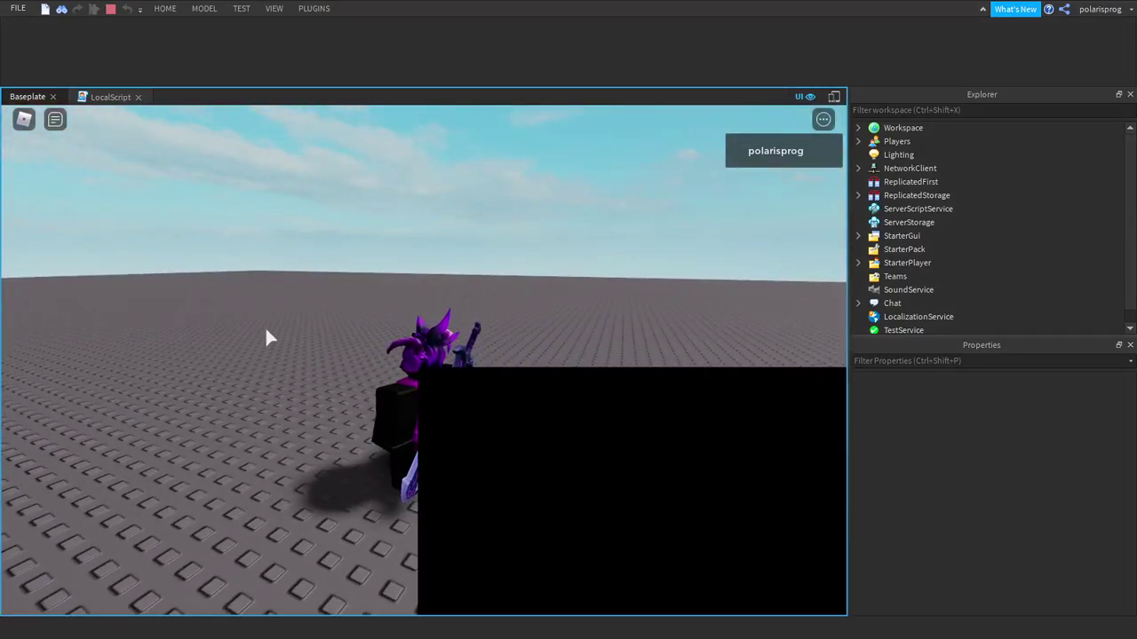
right_click_drag(265, 326, 223, 343)
key("space")
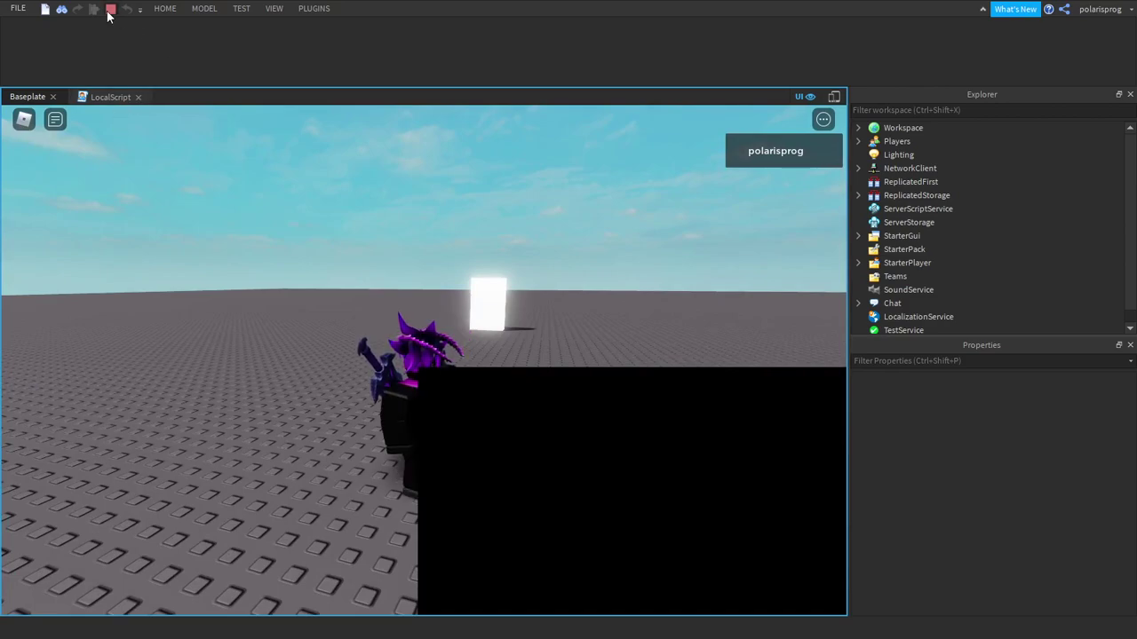
key("shift+F5")
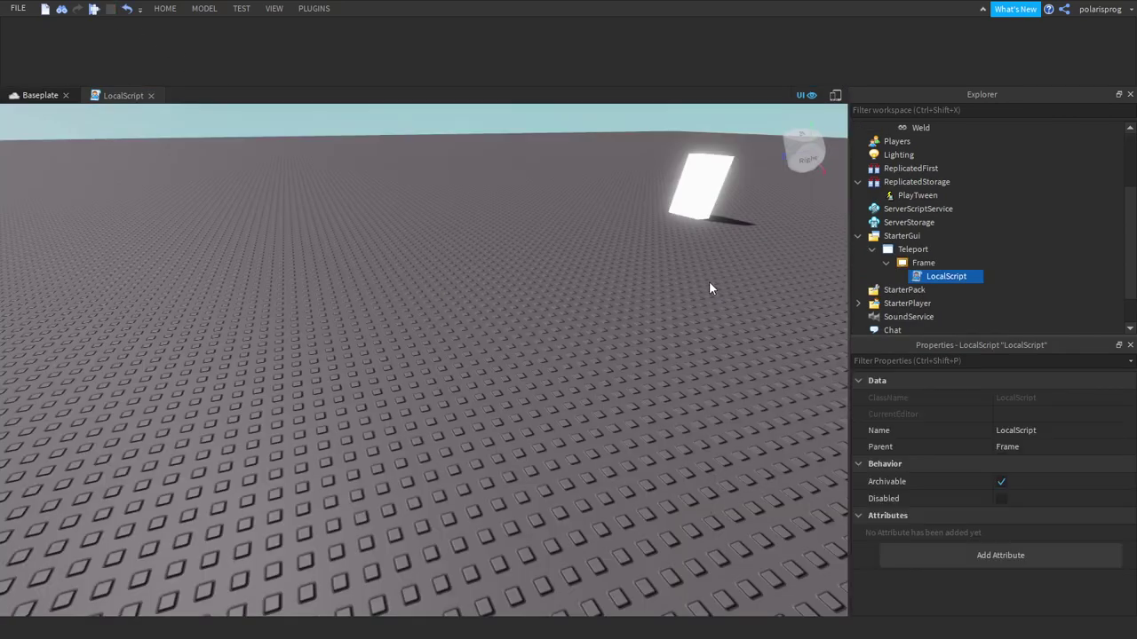
- Set the AnchorPoint of the Teleport GUI's Frame to 0.5, 0.5
left_click(924, 262)
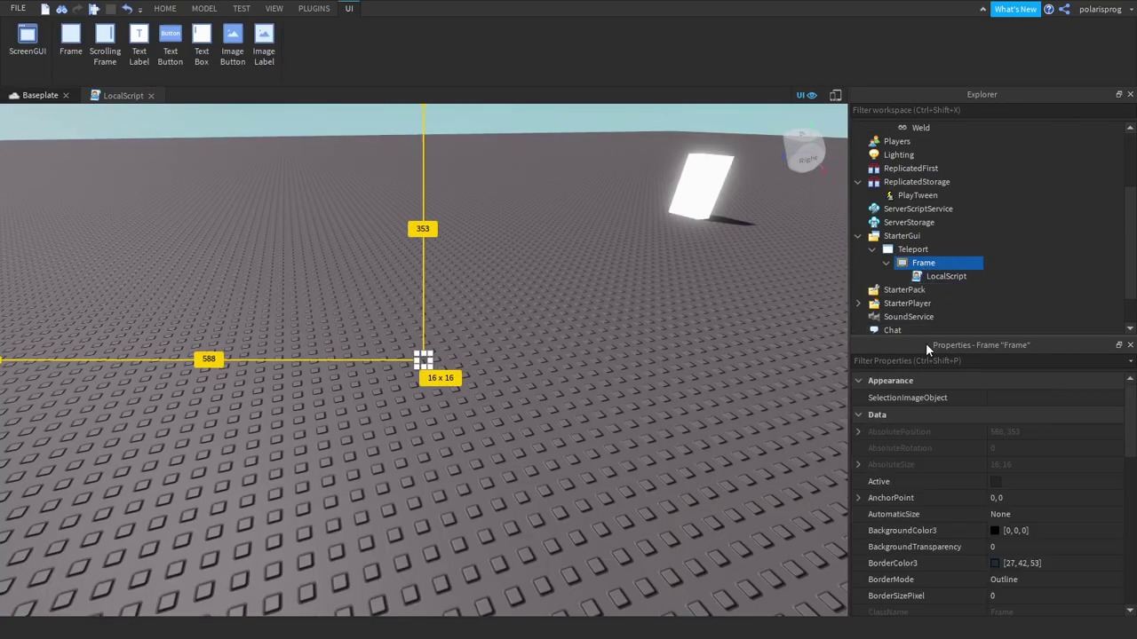
left_click(880, 355)
type("an")
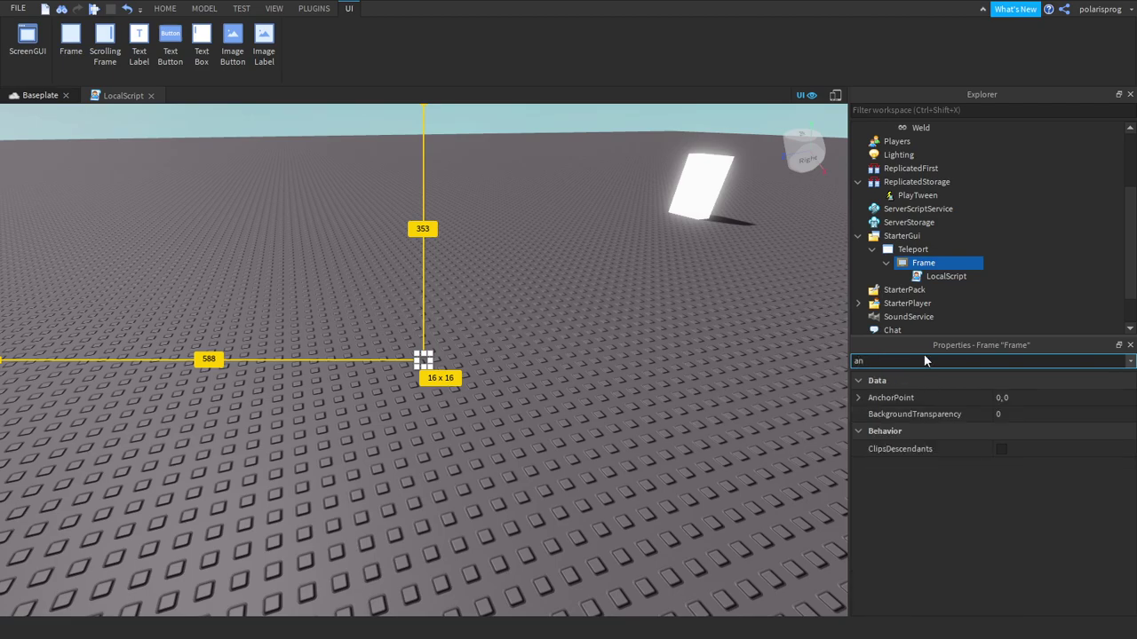
left_click(1044, 397)
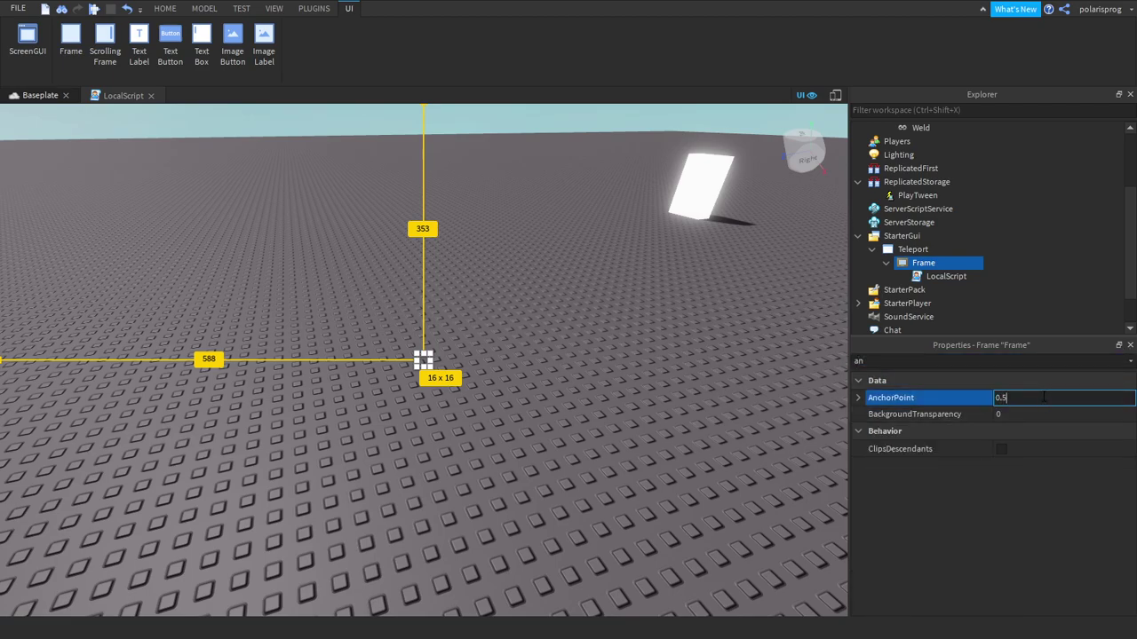
type("0.5")
key("Return")
- Bring up the frame's Visible property, and re-centre the frame on the screen at a size of about 46 x 31 pixels
left_click_drag(879, 362, 802, 364)
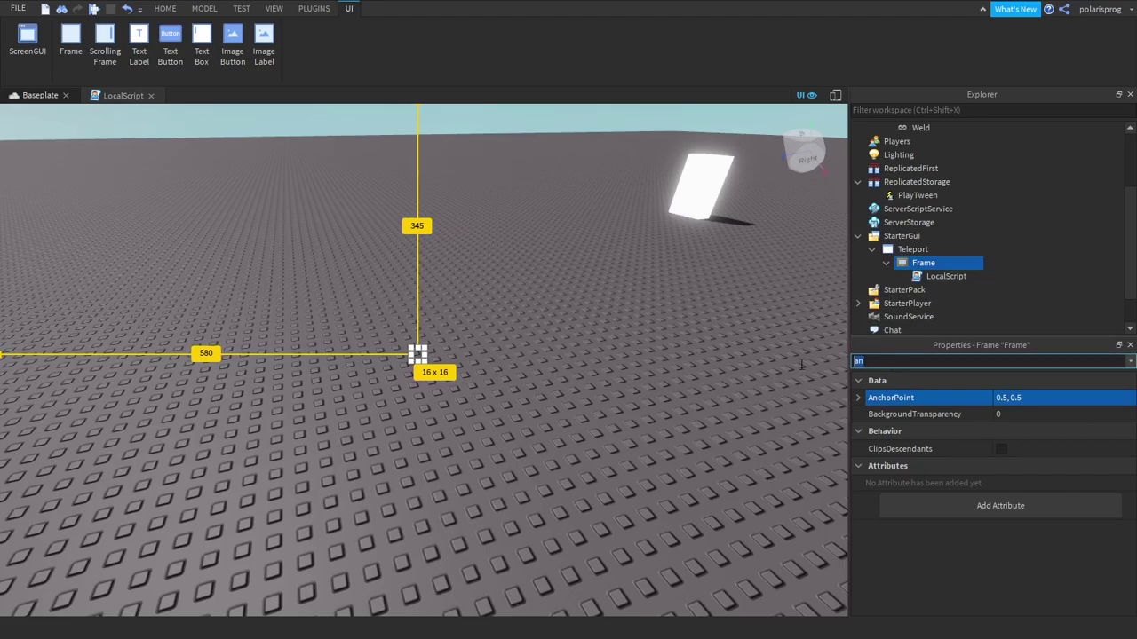
type("v")
left_click(989, 412)
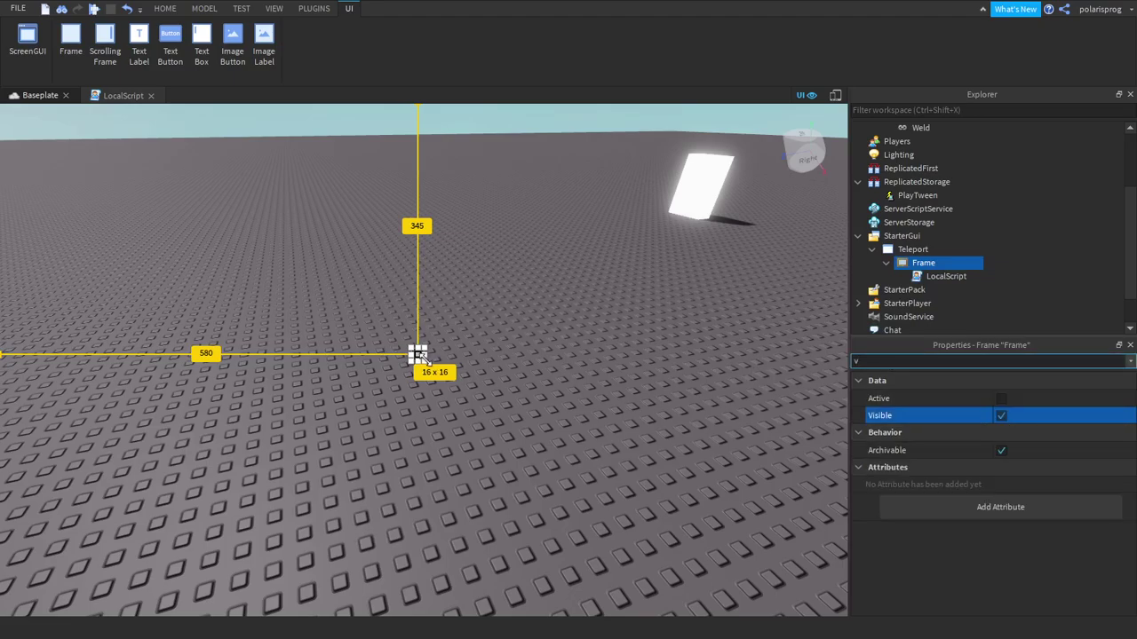
mouse_move(424, 358)
left_mouse_down()
mouse_move(451, 366)
mouse_move(441, 371)
mouse_move(420, 348)
mouse_move(426, 361)
left_mouse_up()
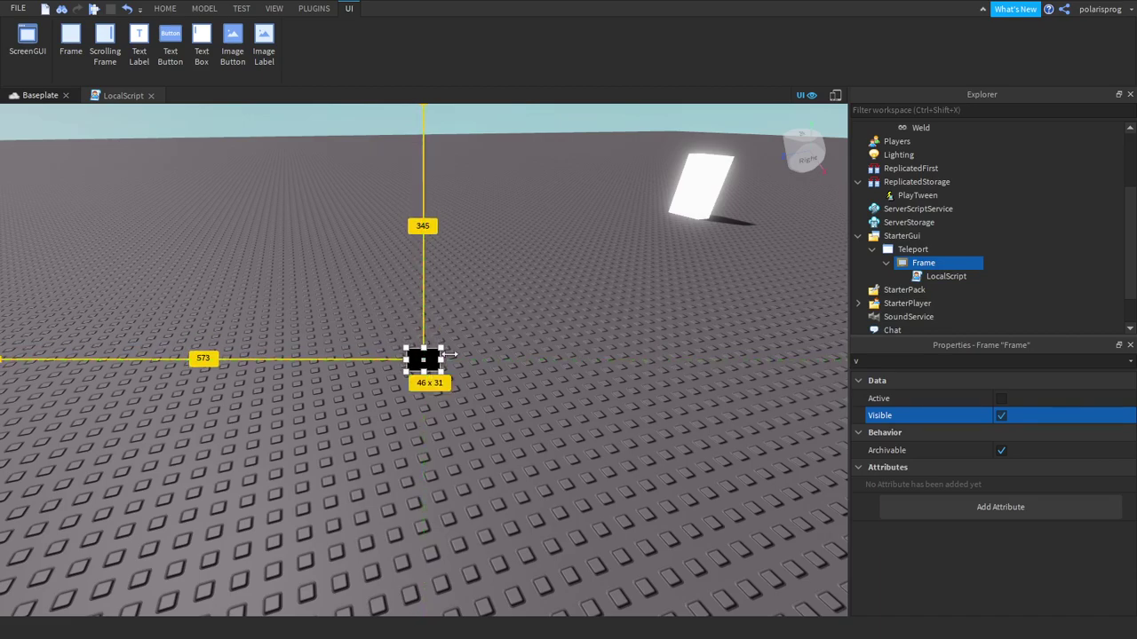